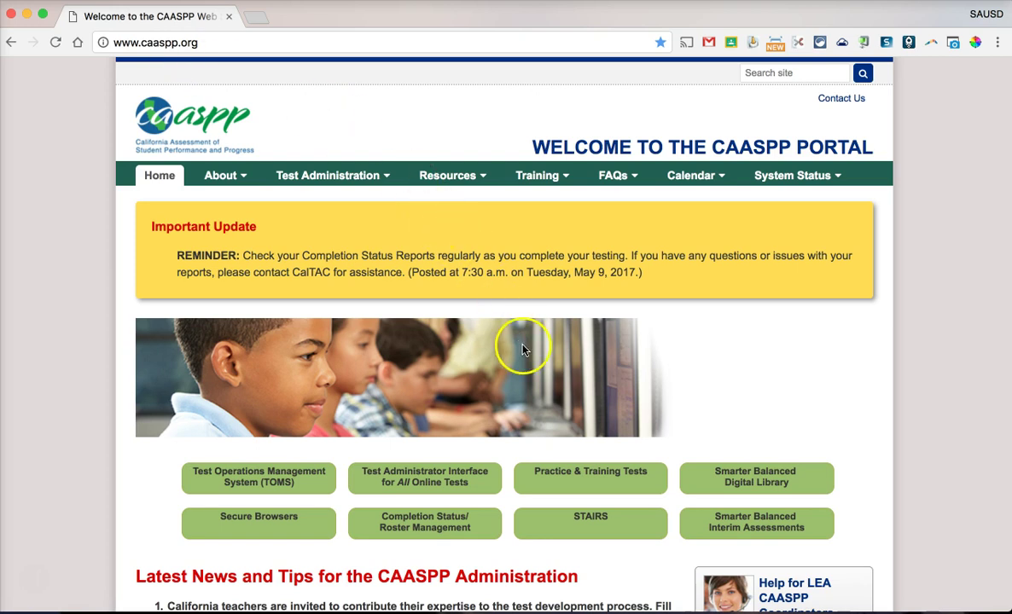
Open the student interface for Practice and Training Tests and sign in as a guest user with a guest session
click(567, 479)
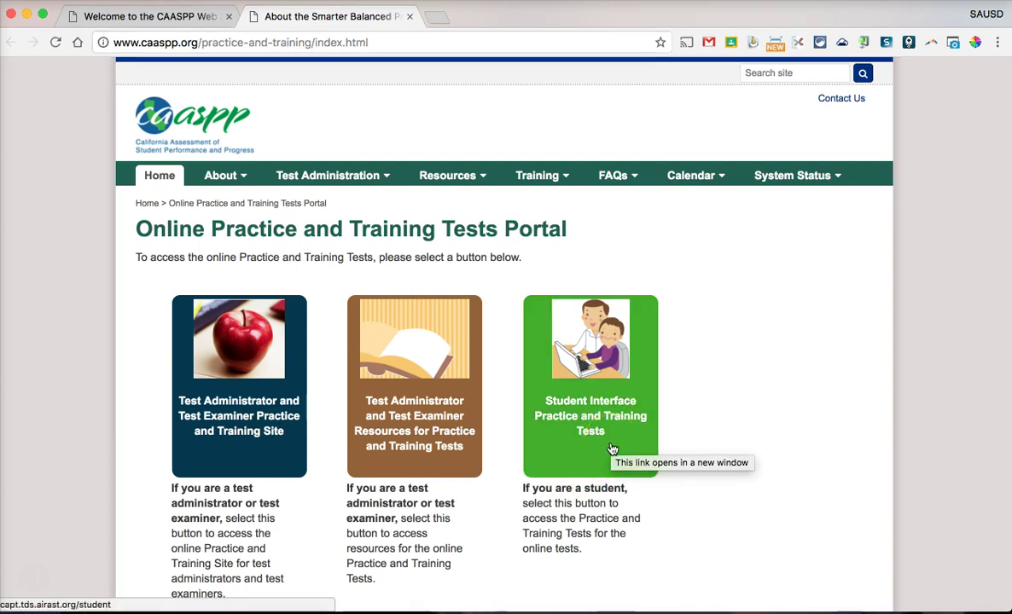
click(612, 448)
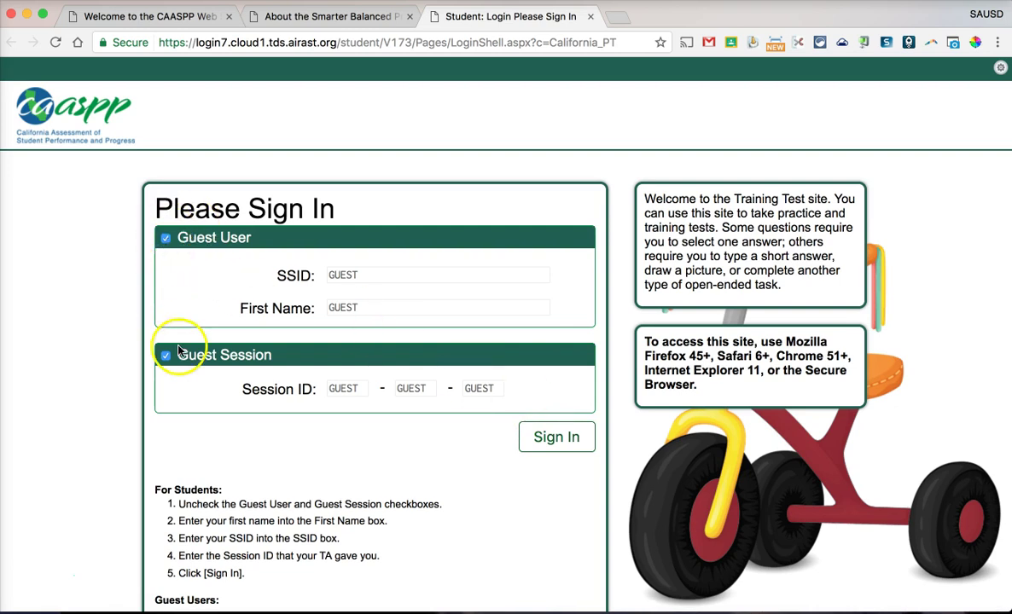
click(572, 436)
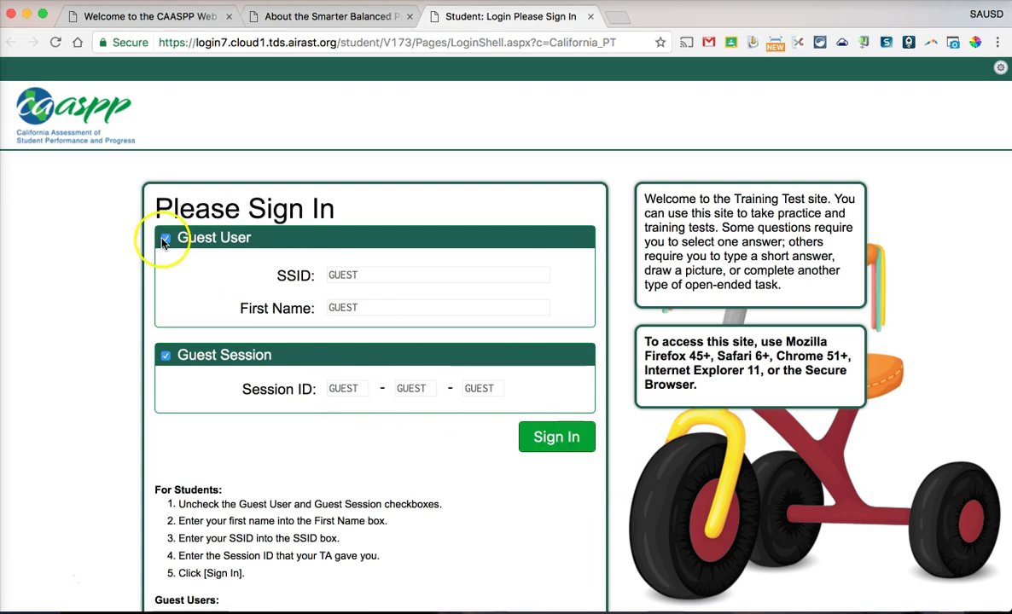
click(551, 436)
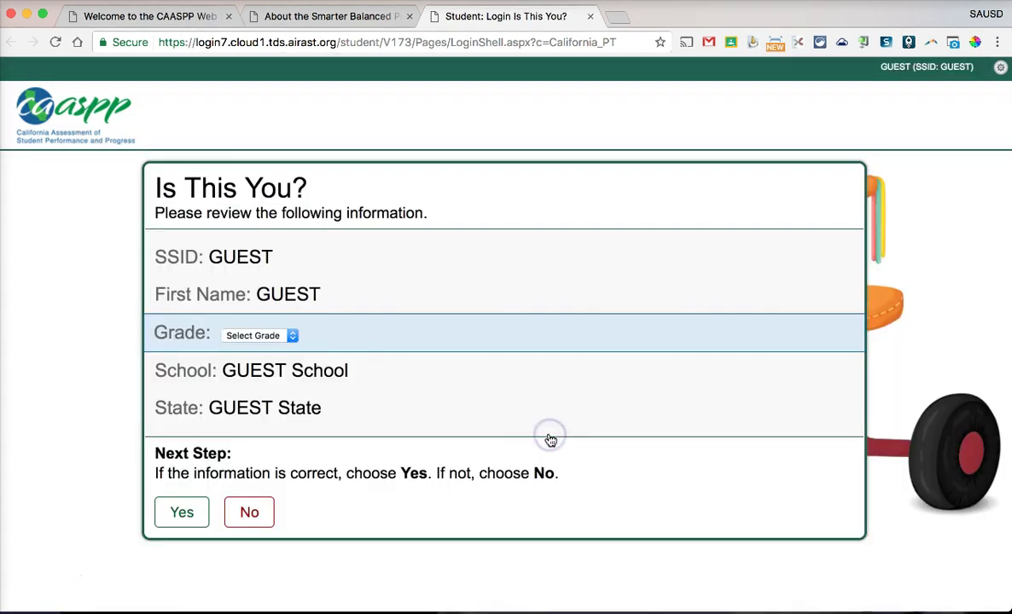
Set the guest student's grade to High School and confirm the student information
click(273, 336)
click(266, 463)
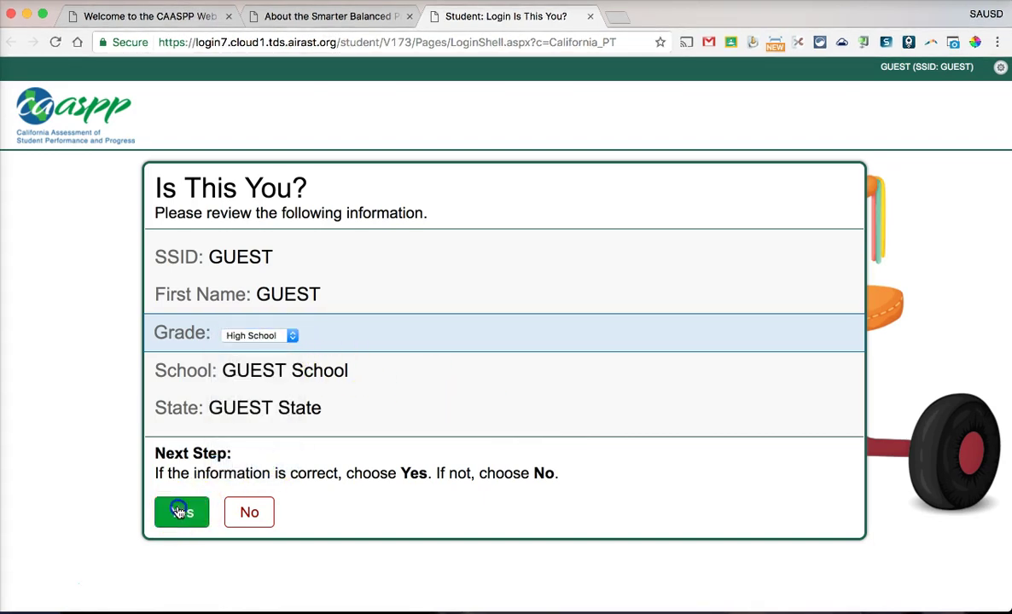
click(177, 512)
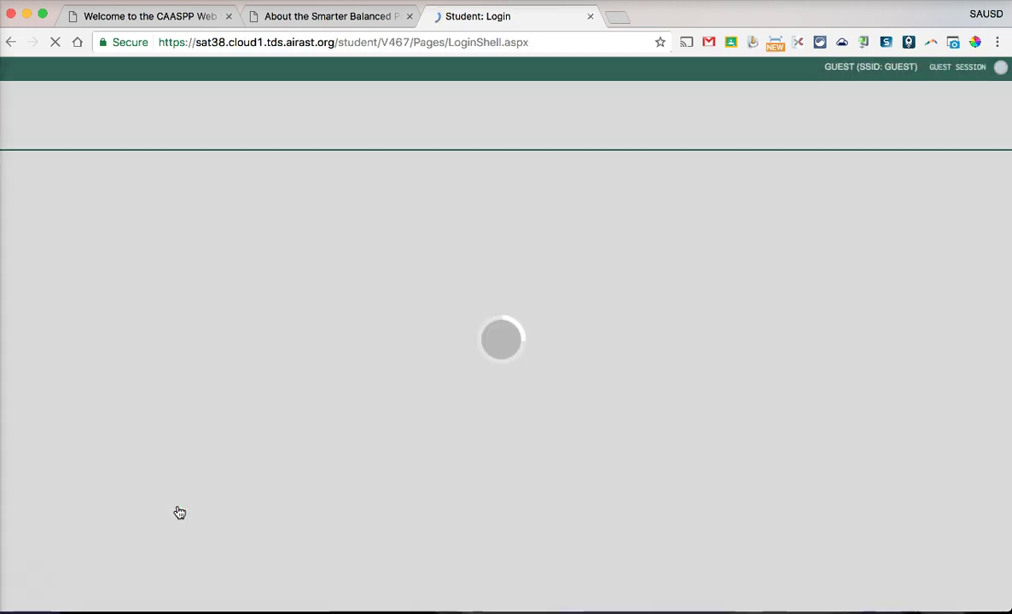
Look through the available tests and start the High School Math Training Test
scroll(179, 512, down, 5)
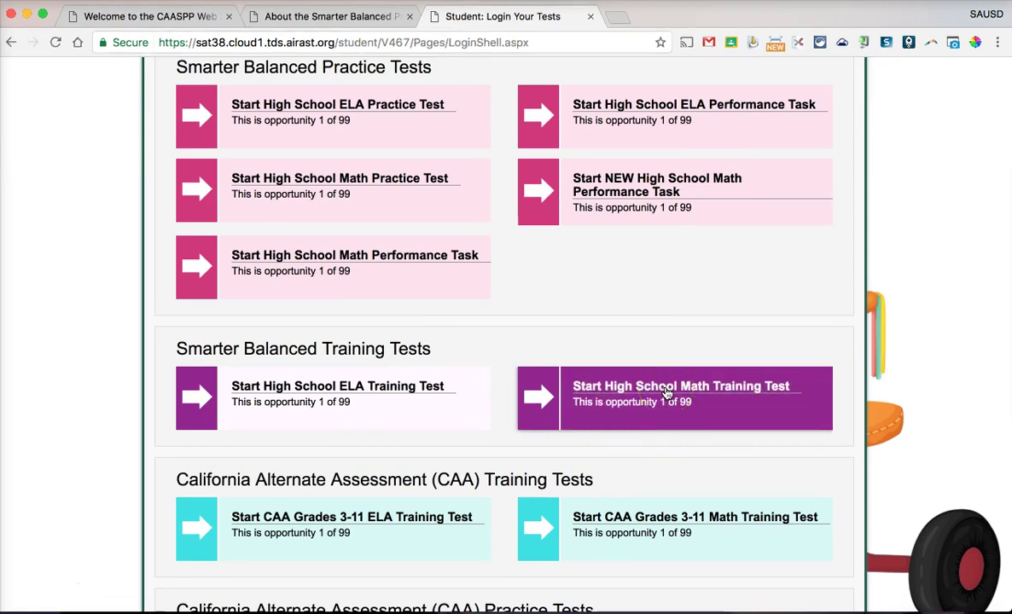
scroll(668, 392, up, 3)
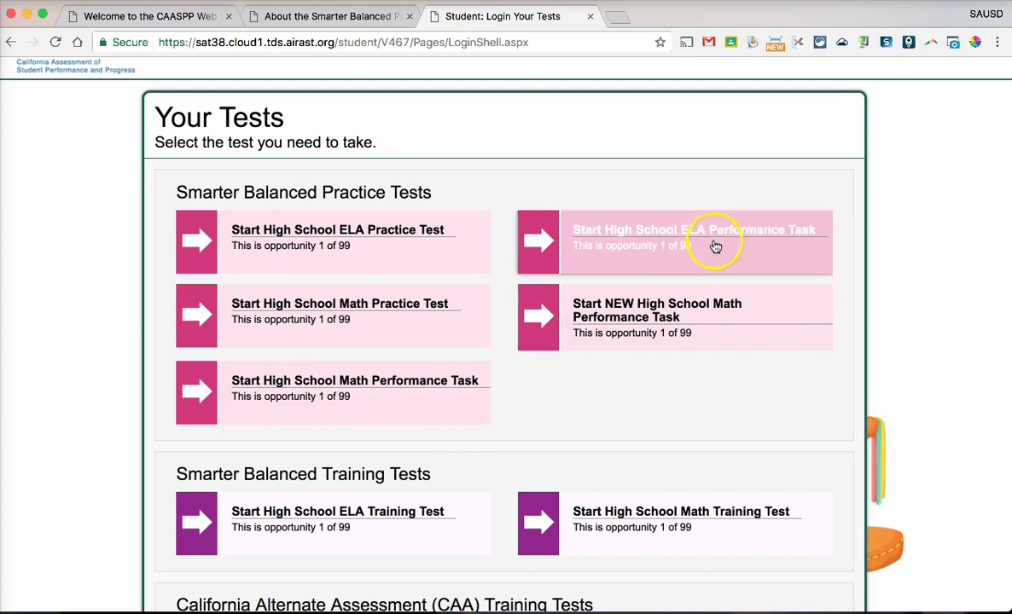
scroll(581, 363, down, 3)
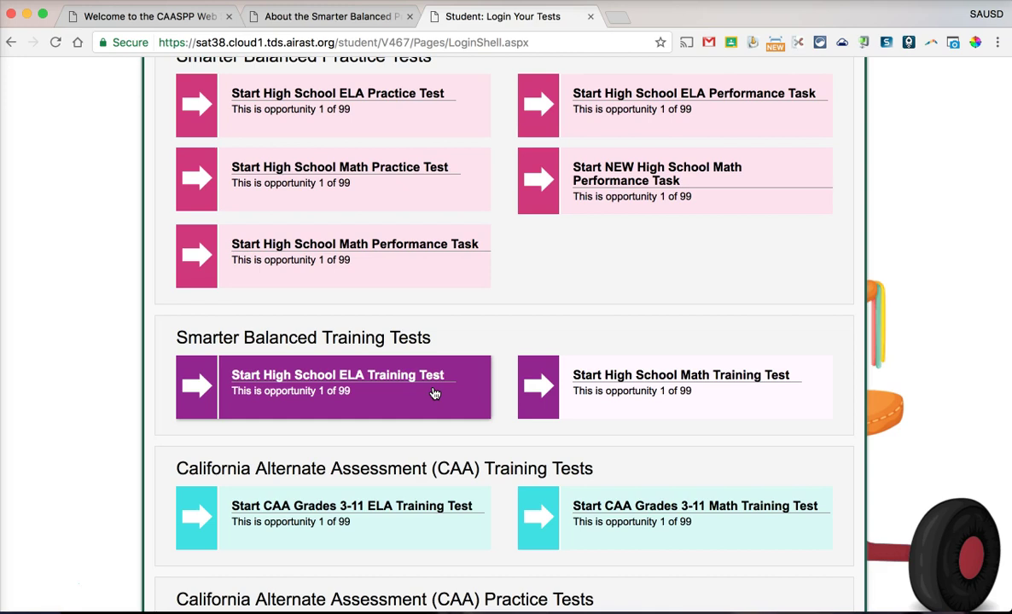
click(646, 384)
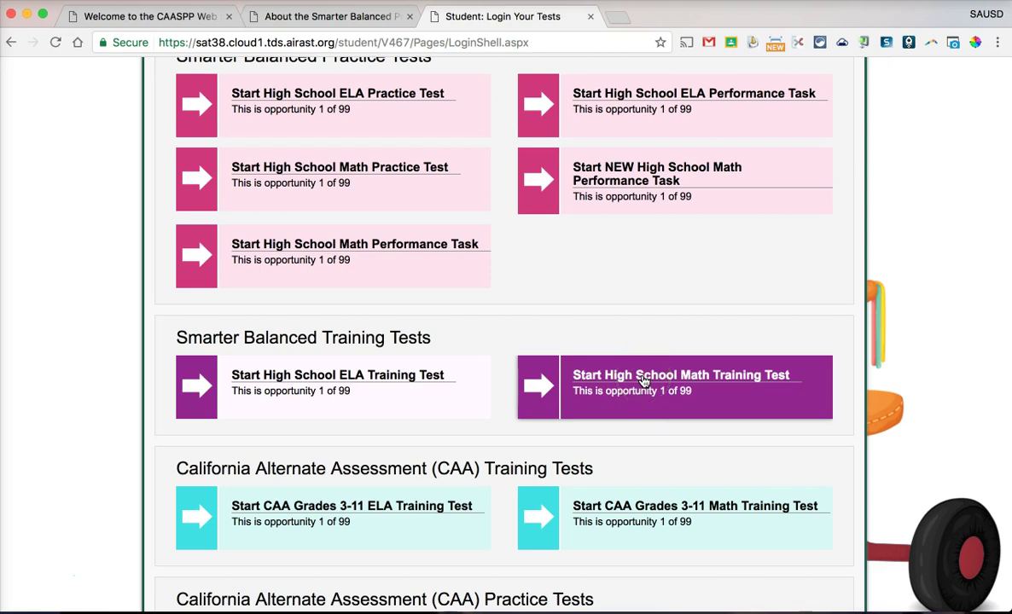
click(645, 382)
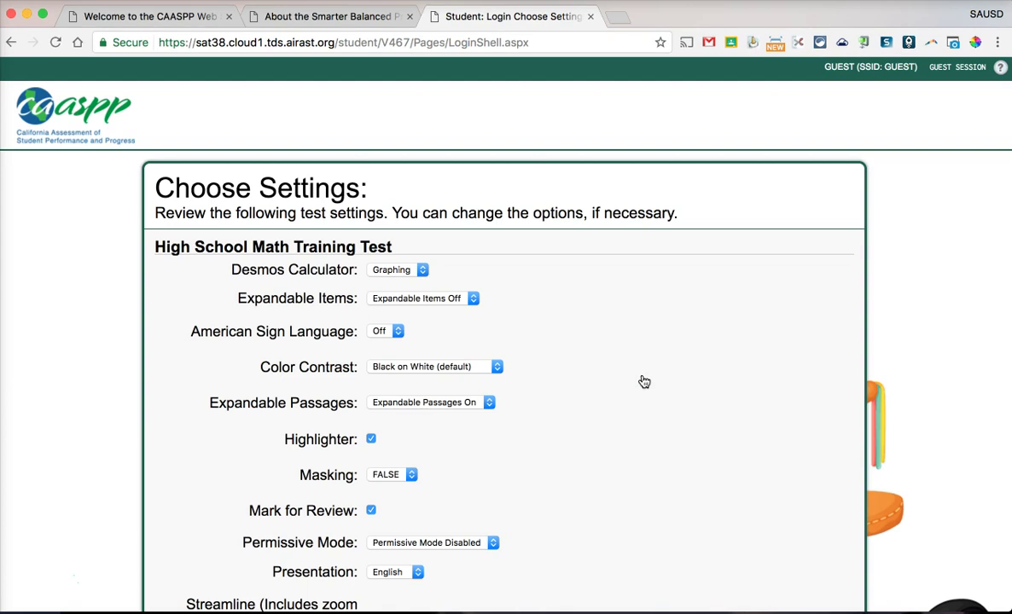
Review the High School Math Training Test settings, including the available Text-to-Speech options, without changing any of them
click(572, 384)
scroll(572, 386, down, 5)
scroll(572, 386, up, 4)
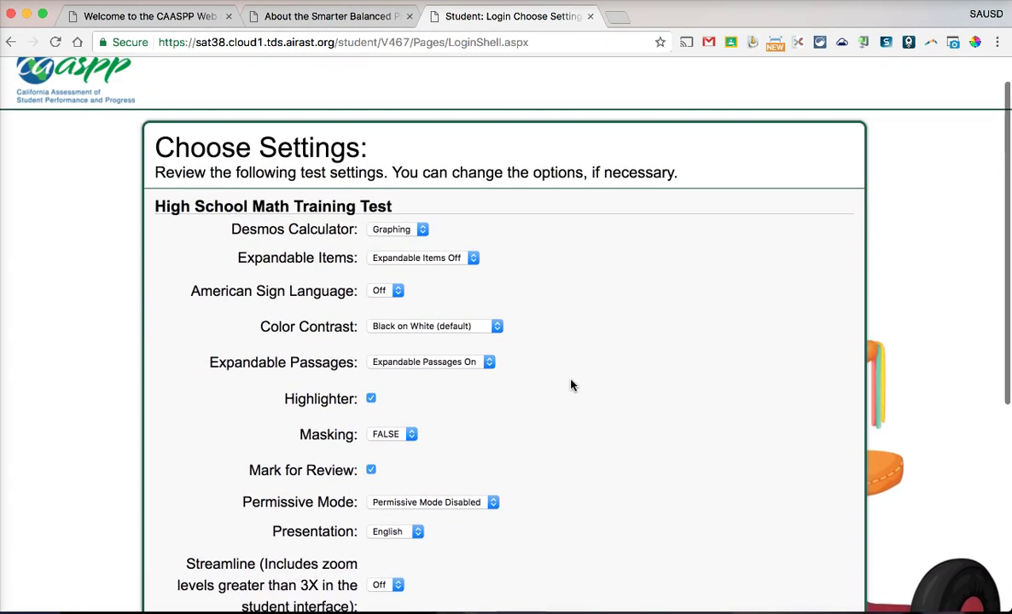
scroll(571, 385, down, 2)
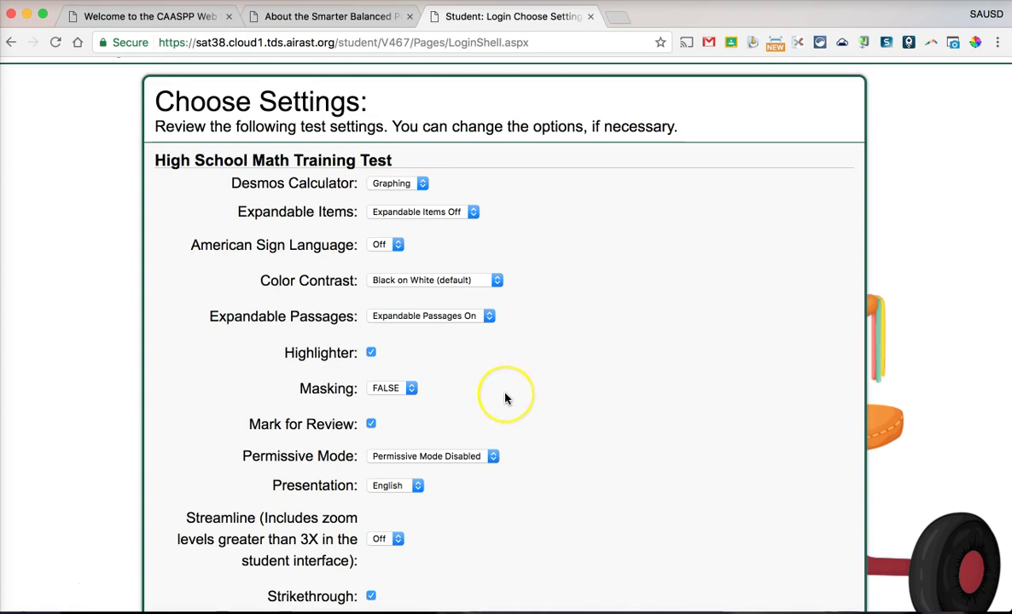
scroll(505, 399, down, 3)
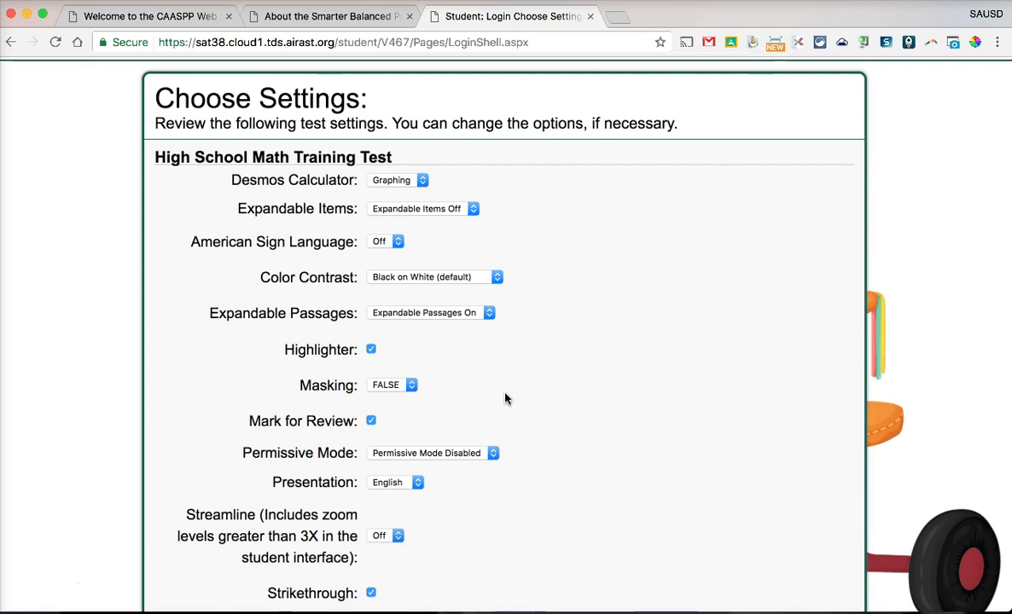
scroll(505, 399, down, 1)
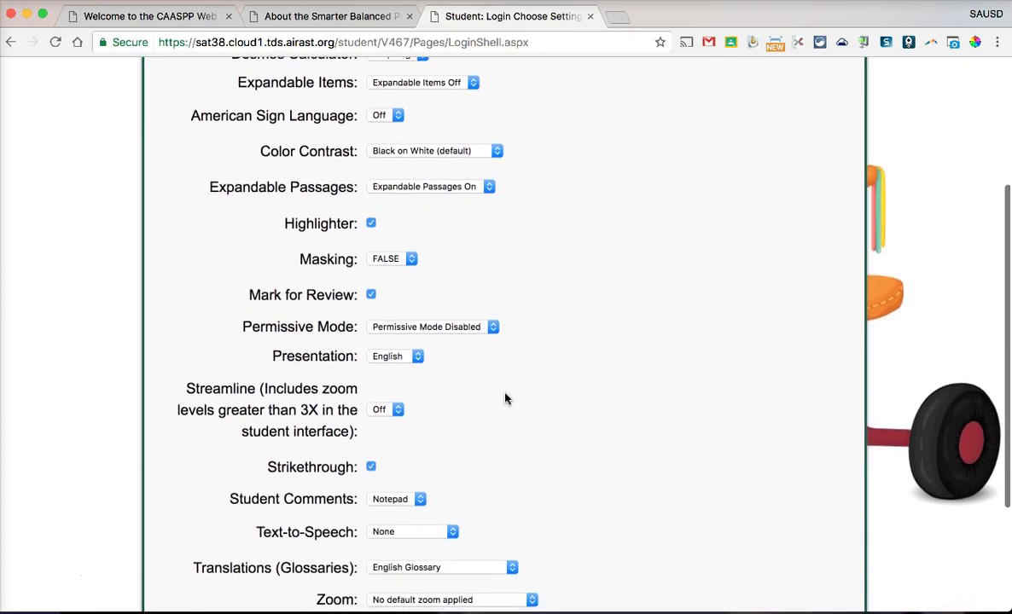
scroll(505, 398, down, 2)
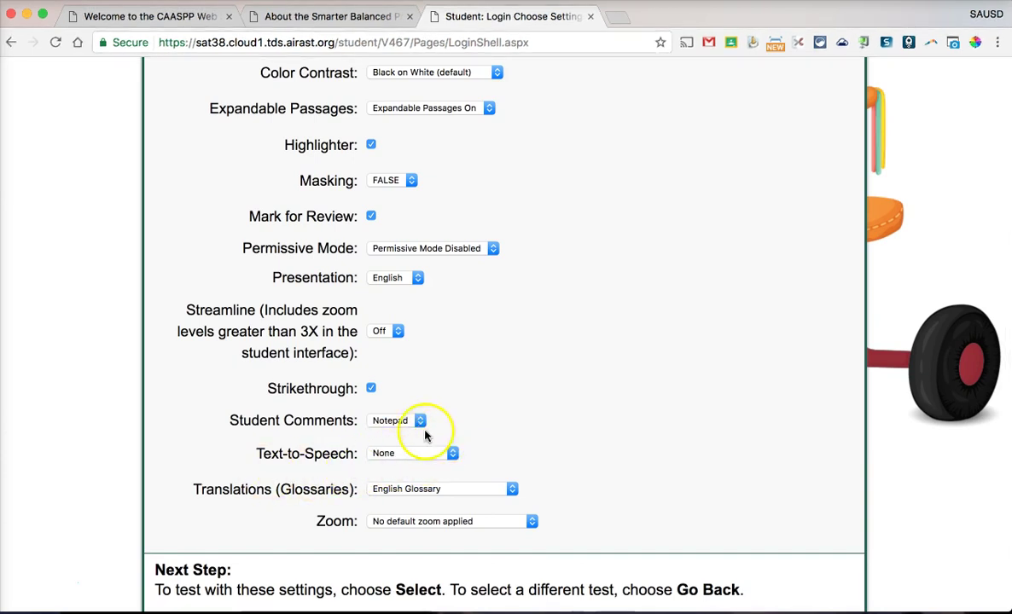
click(397, 462)
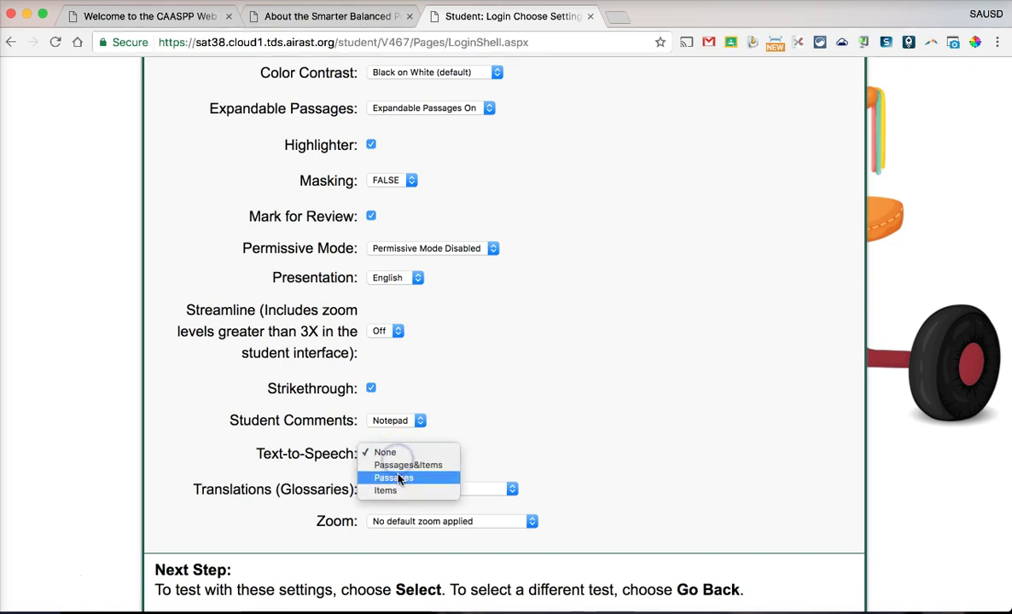
click(390, 493)
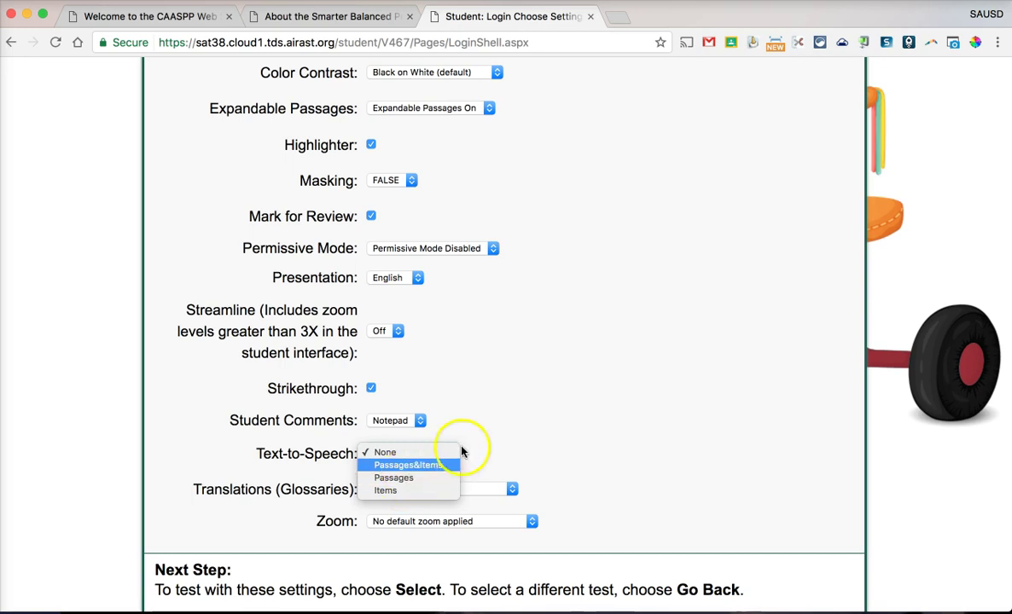
click(493, 429)
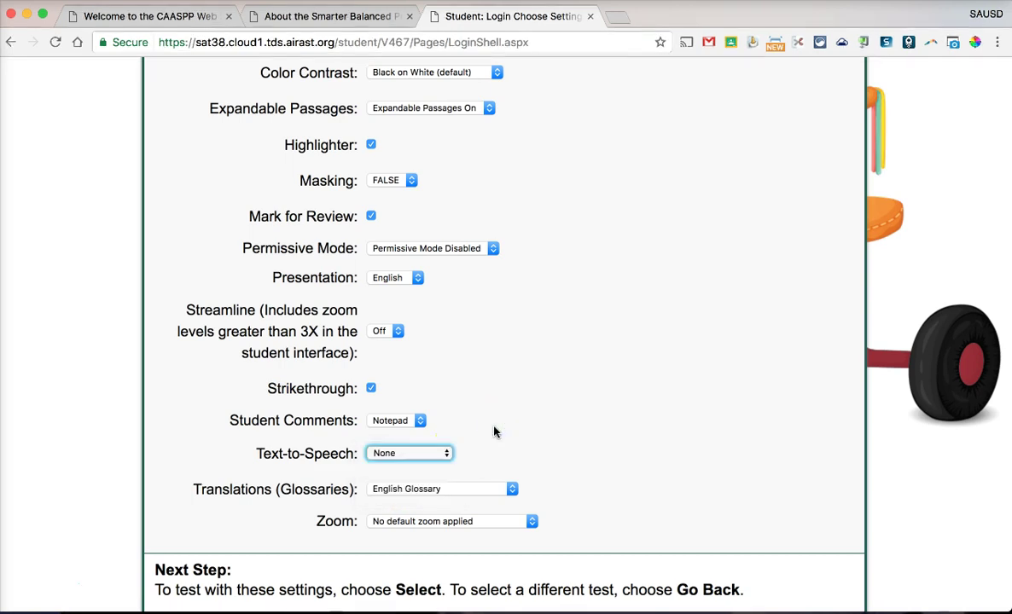
scroll(493, 430, up, 5)
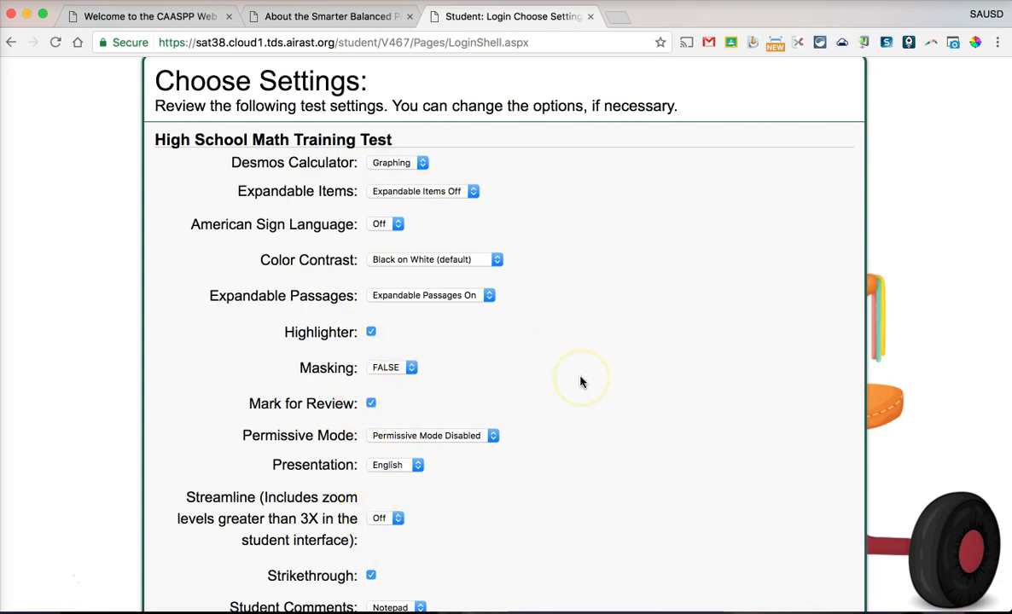
scroll(580, 381, down, 5)
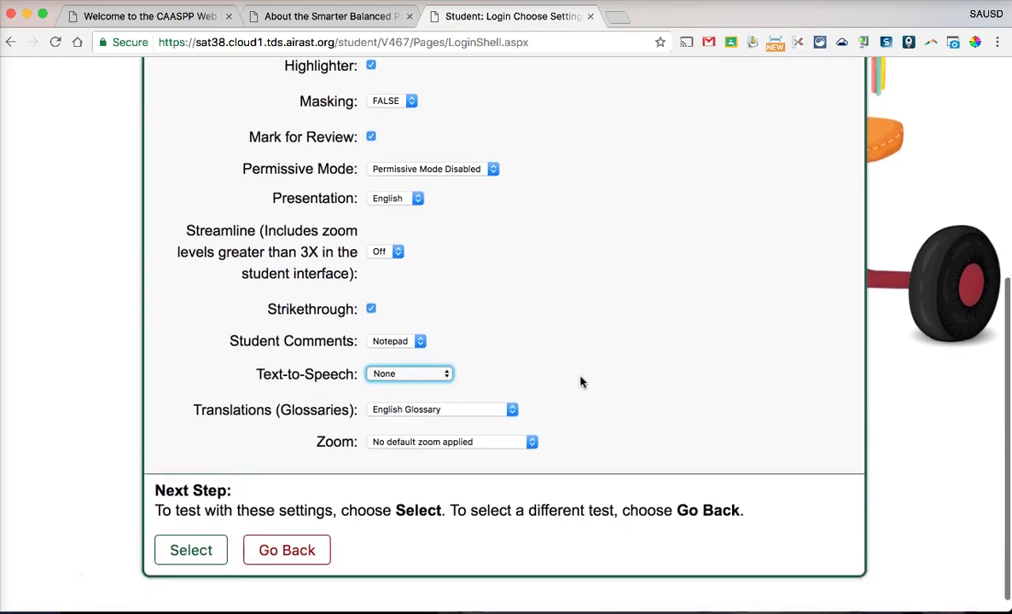
Accept the default test settings, review their summary, and confirm the High School Math Training Test
click(195, 535)
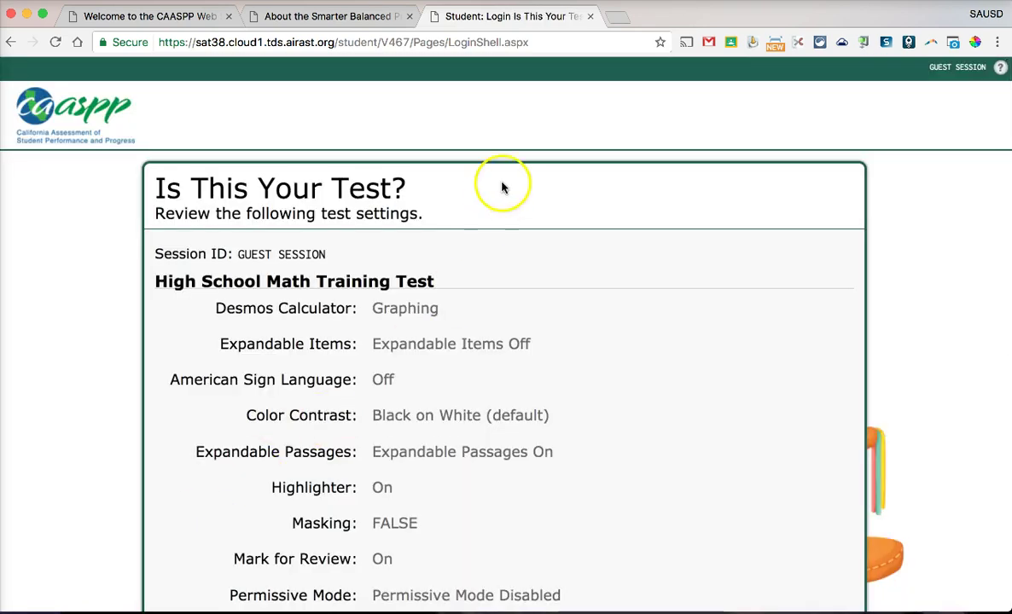
scroll(424, 445, down, 2)
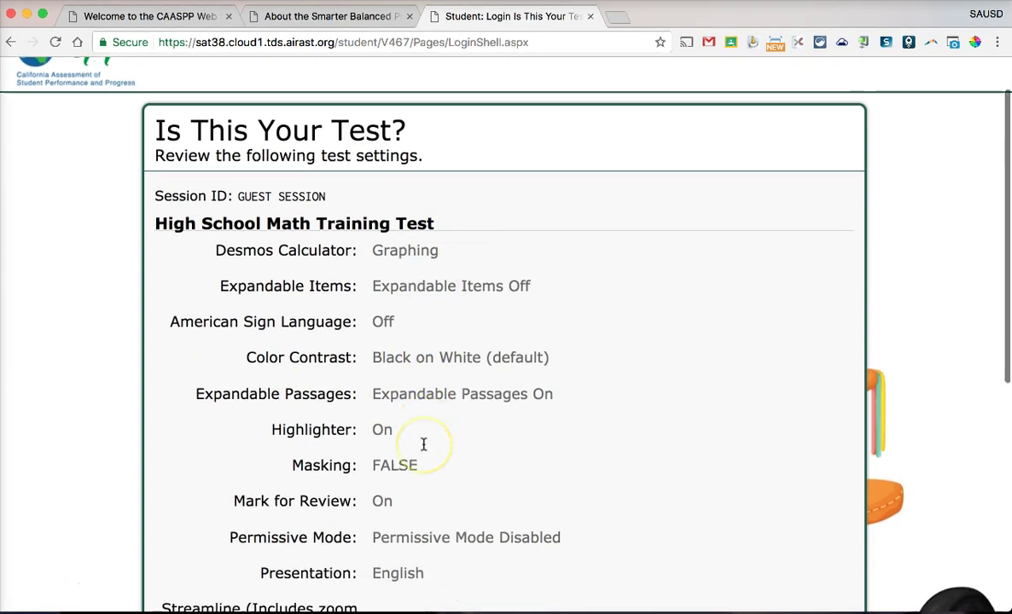
scroll(423, 445, down, 4)
scroll(408, 499, down, 6)
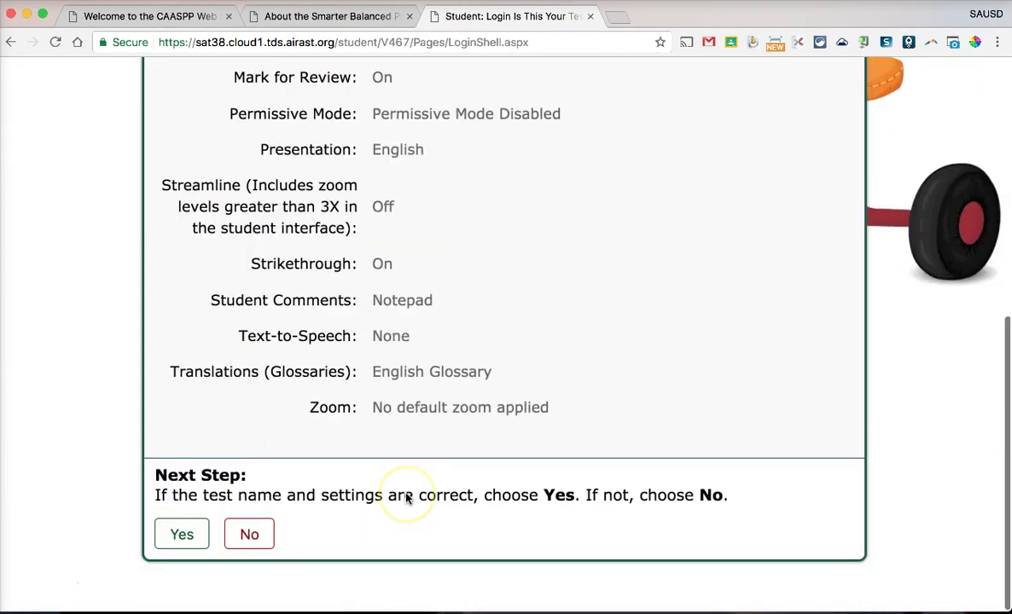
click(171, 544)
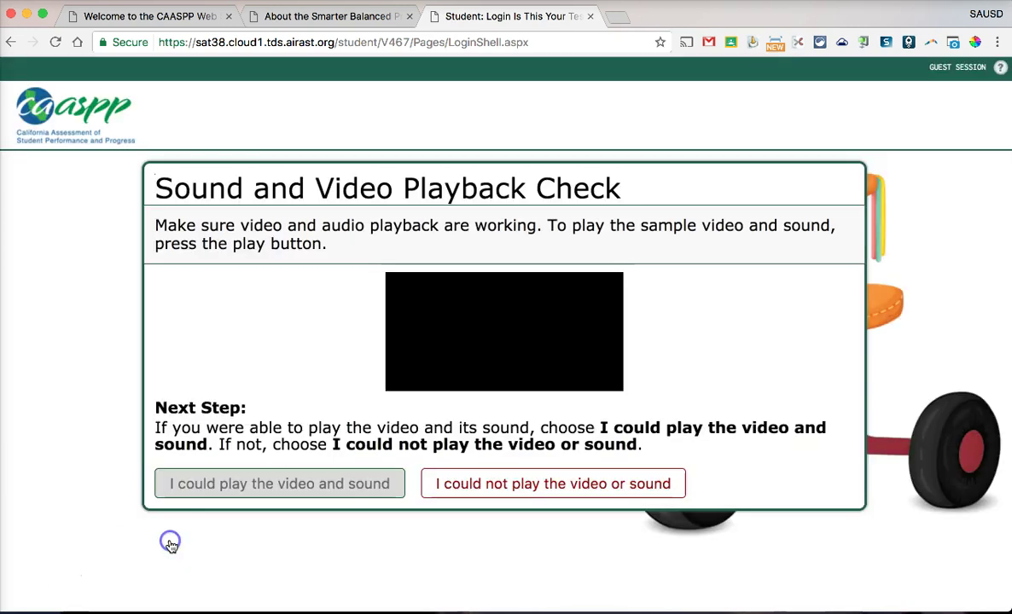
Play the sample video in the playback check and confirm that the video and sound could be played
scroll(211, 486, down, 3)
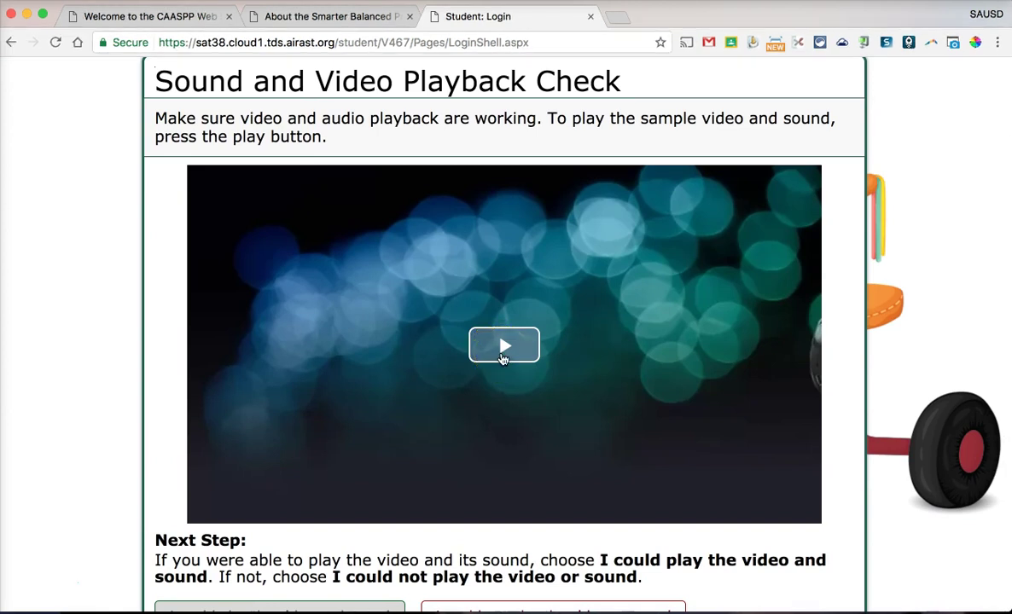
scroll(503, 353, down, 2)
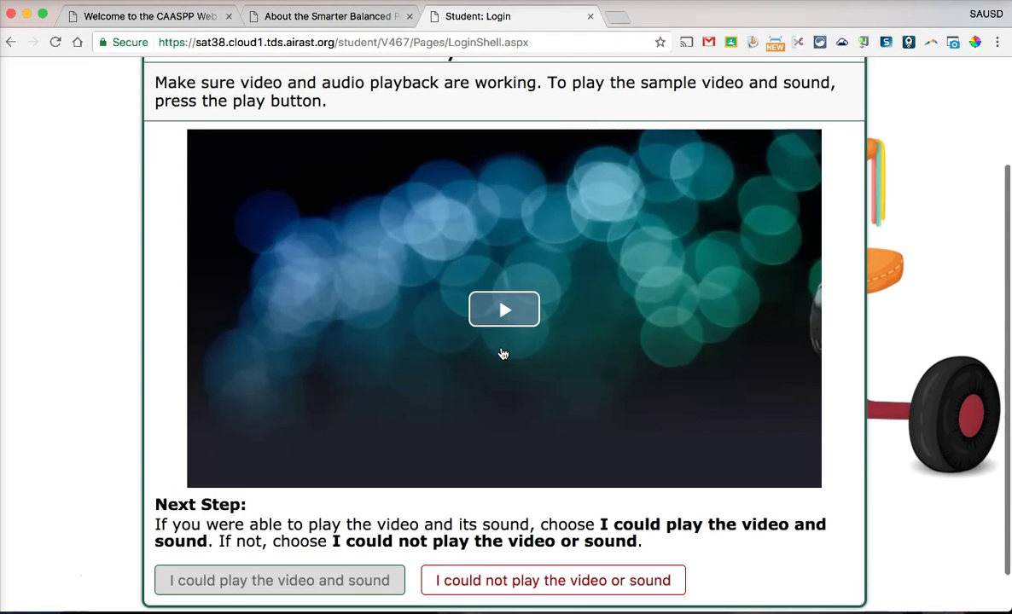
click(263, 587)
click(192, 558)
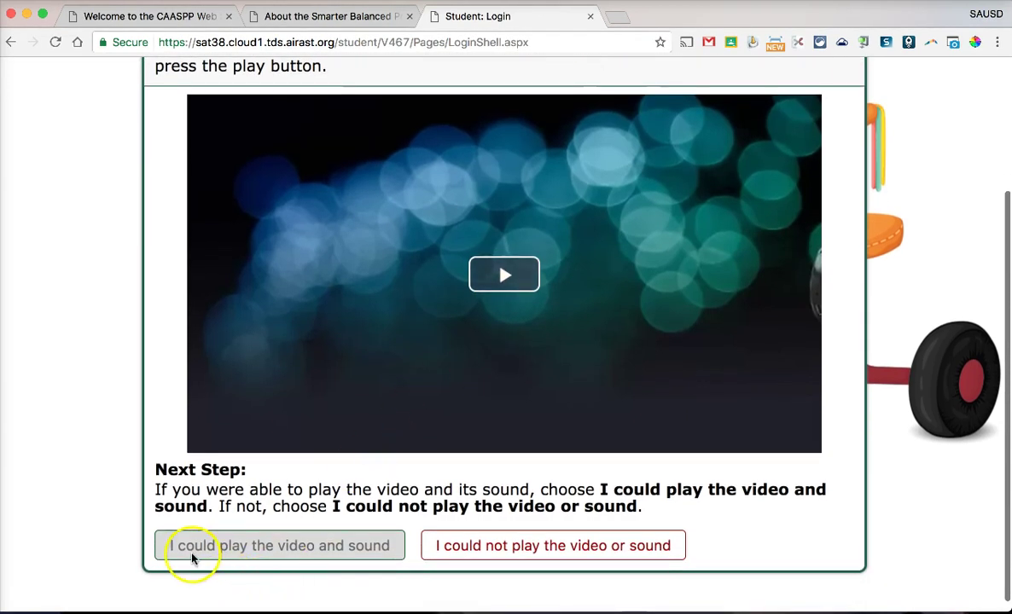
click(193, 555)
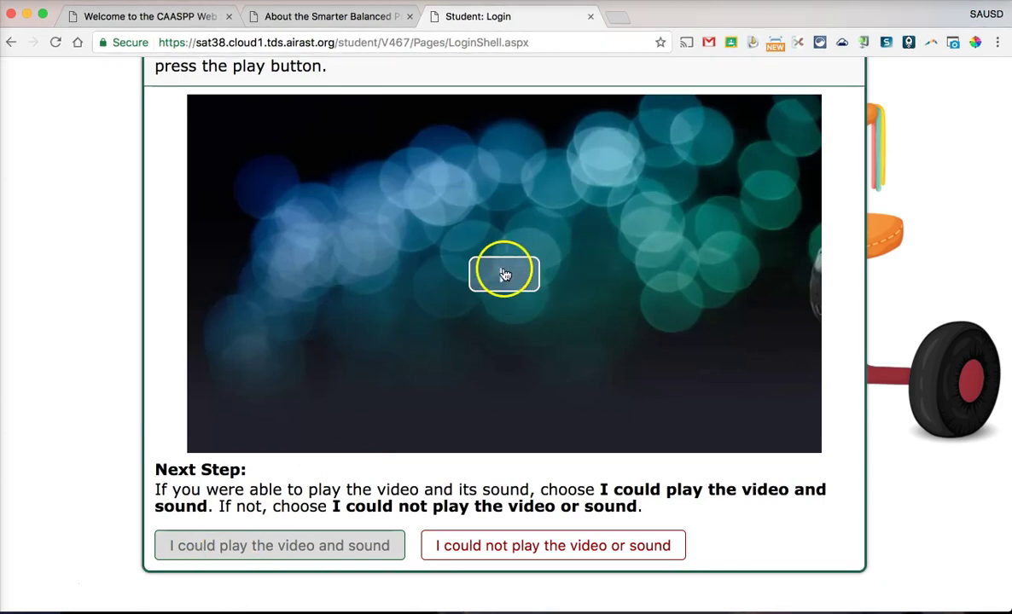
click(505, 274)
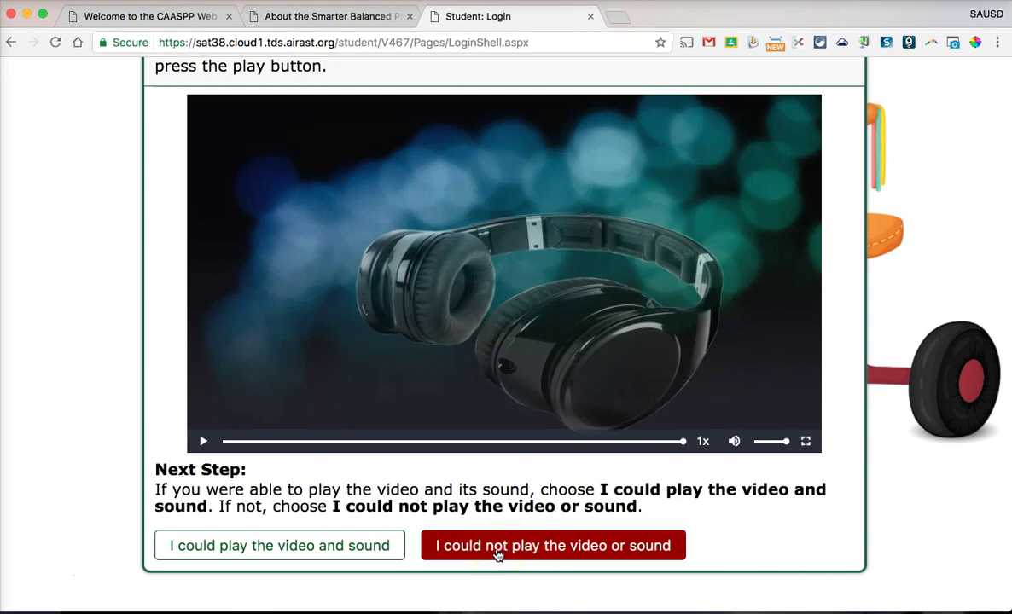
click(230, 546)
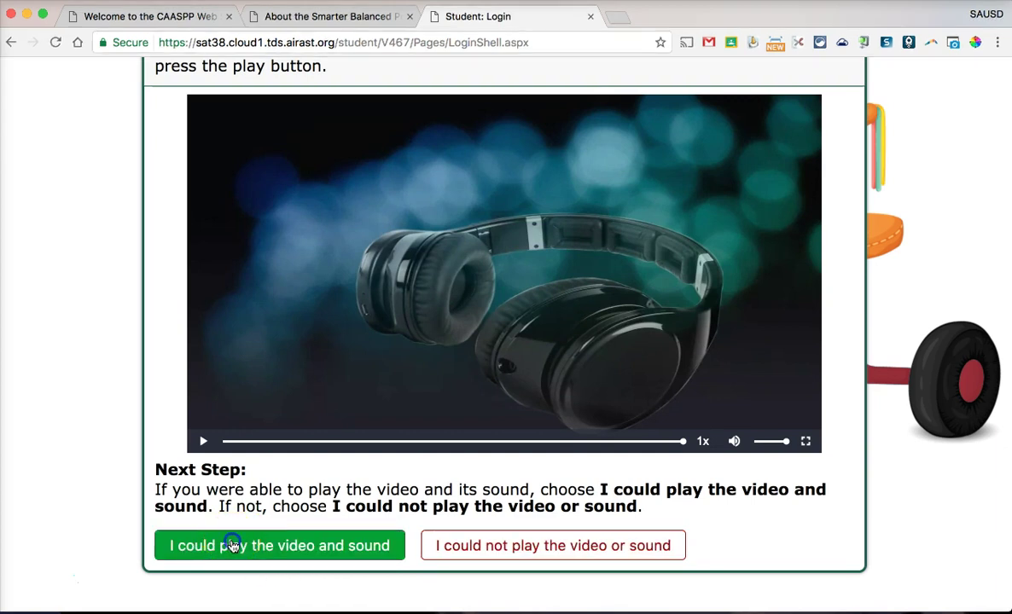
click(235, 547)
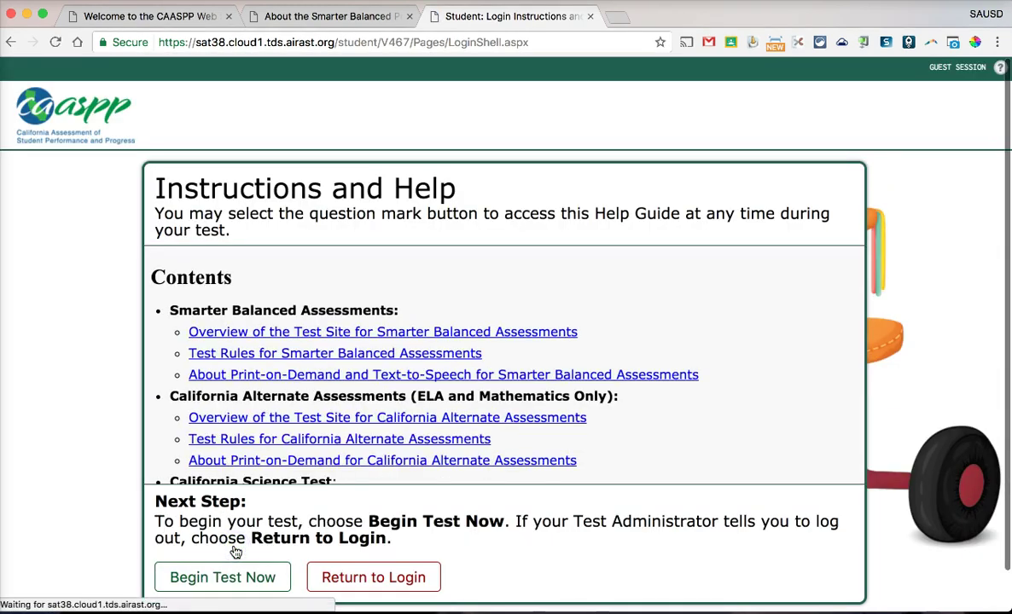
Open the Overview of the Test Site for Smarter Balanced Assessments in the help guide and examine the sample test page
click(248, 338)
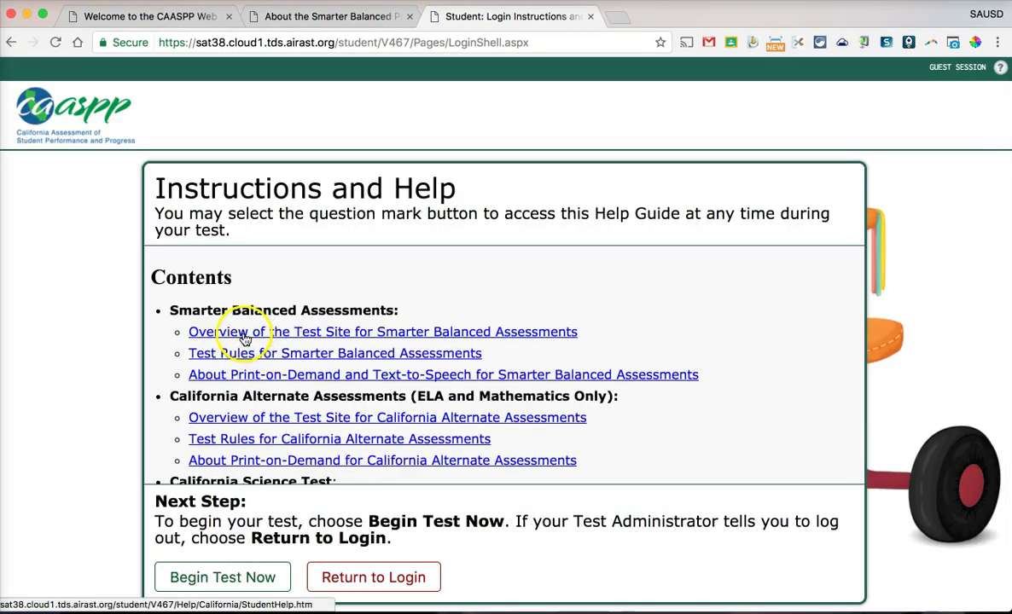
click(242, 339)
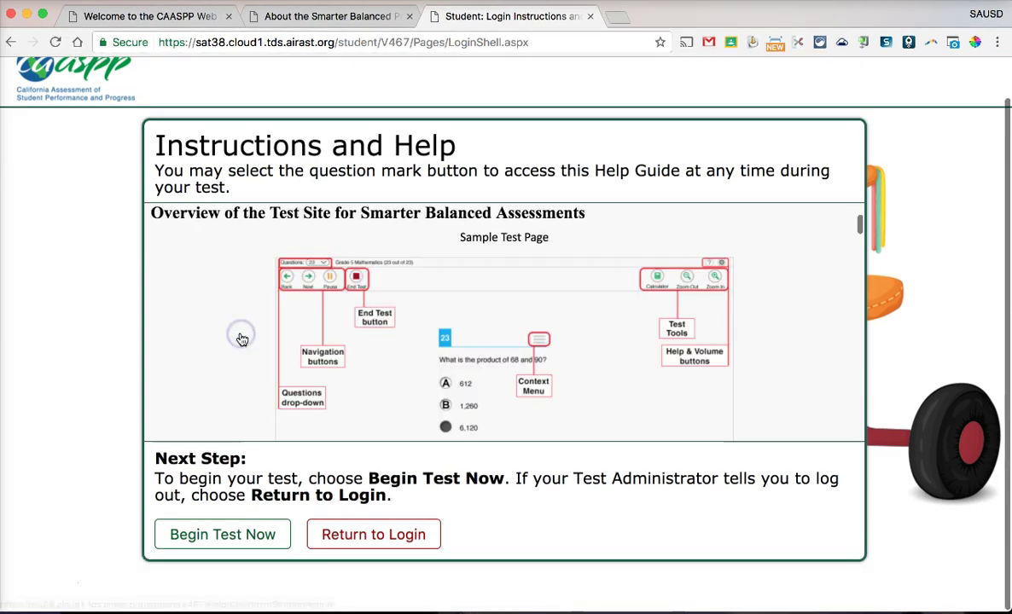
click(268, 325)
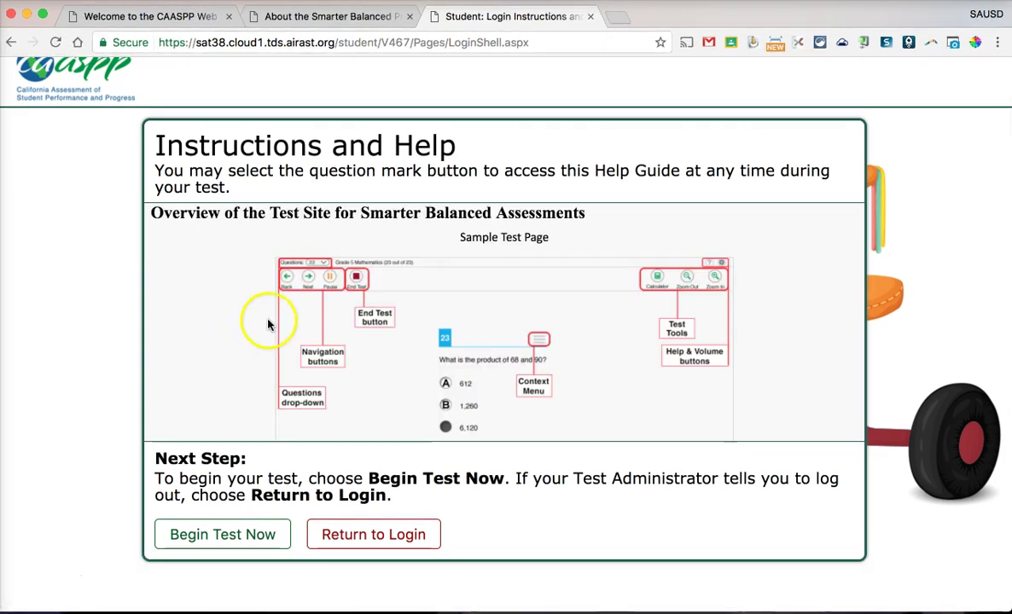
Examine the help guide's sample test page and its instructions for global tools such as Calculator, Dictionary and Masking, and for tools like Highlighter and Mark for Review
scroll(346, 344, down, 2)
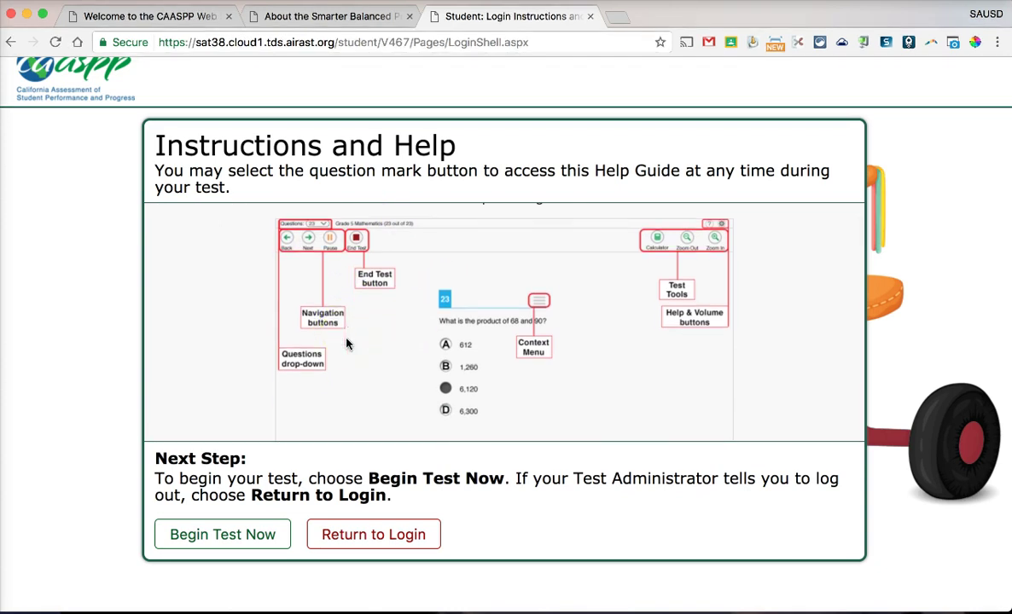
click(332, 324)
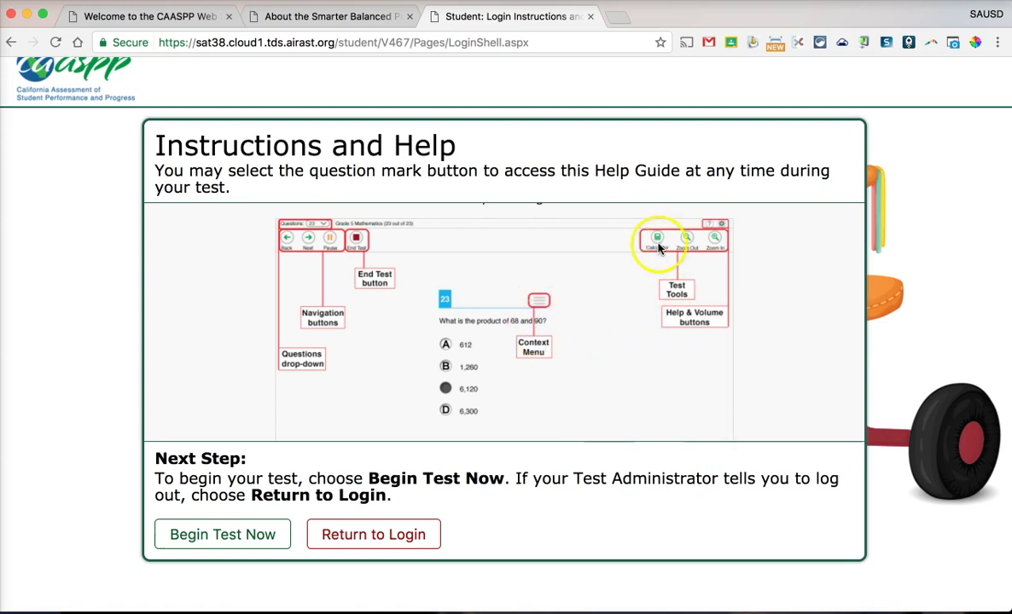
scroll(554, 429, down, 10)
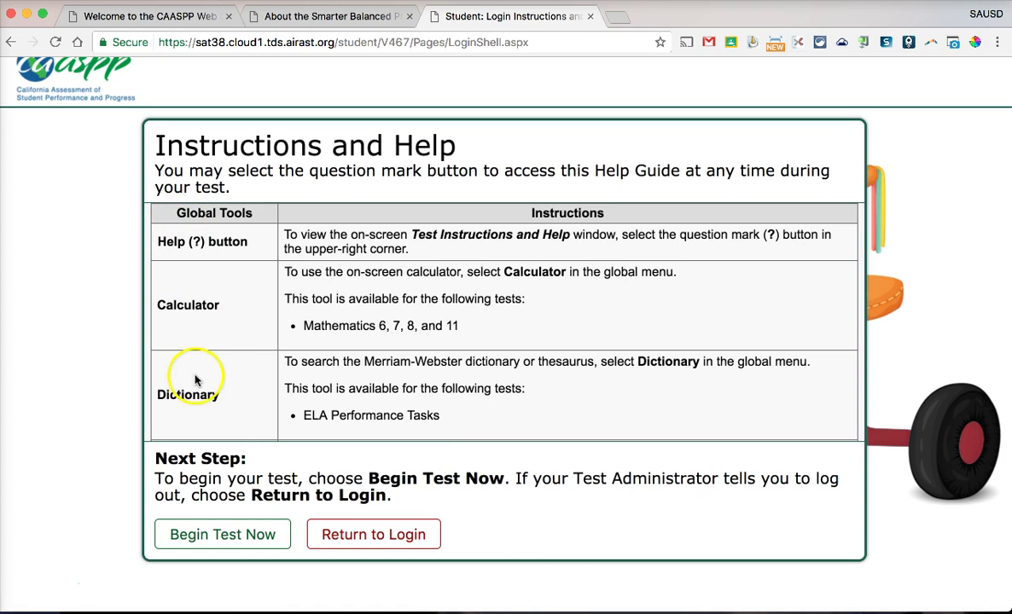
scroll(194, 379, down, 4)
scroll(198, 423, down, 4)
scroll(196, 426, down, 10)
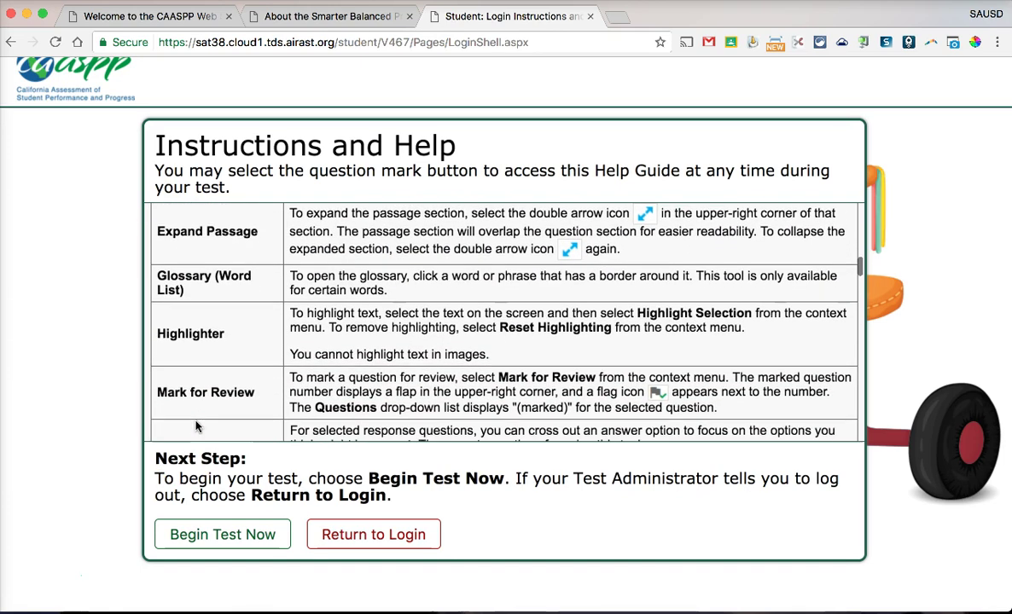
scroll(197, 426, down, 1)
scroll(325, 415, down, 1)
scroll(325, 415, down, 3)
scroll(325, 414, up, 20)
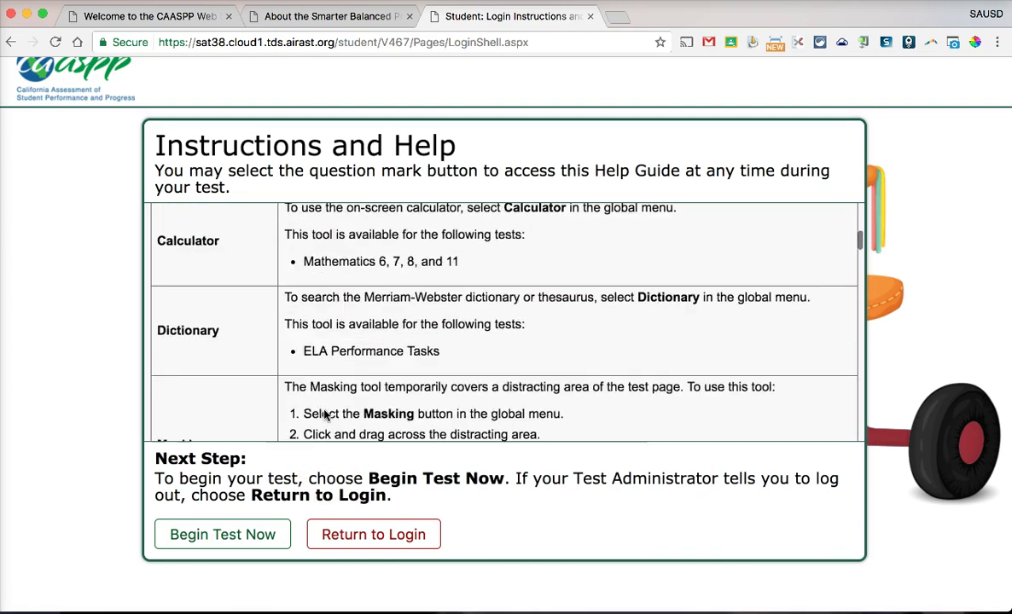
scroll(325, 414, up, 15)
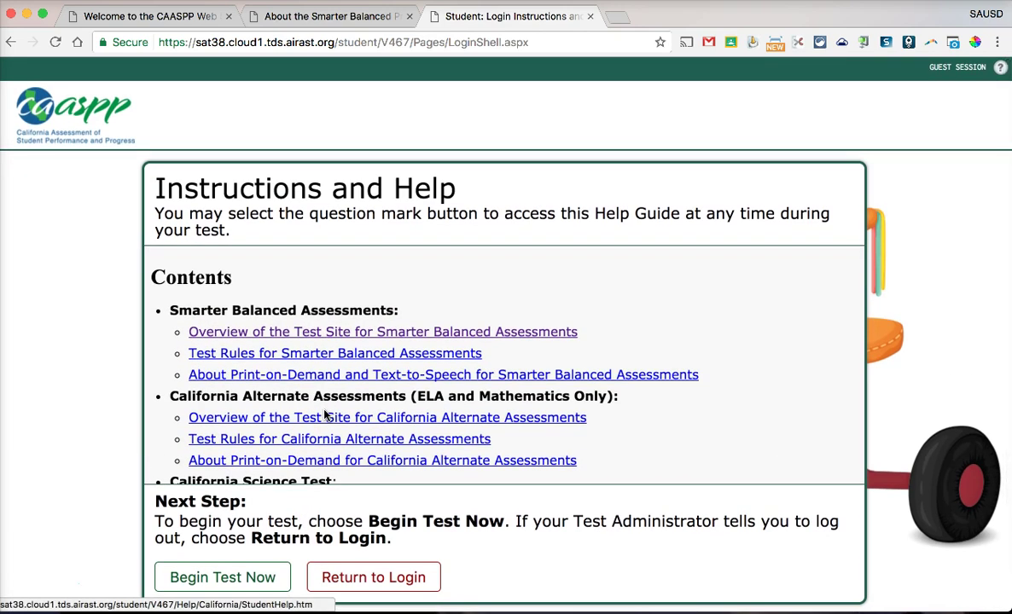
Begin the High School Math Training Test and close the tutorial video shown over question 1
click(124, 452)
scroll(120, 451, down, 2)
click(260, 289)
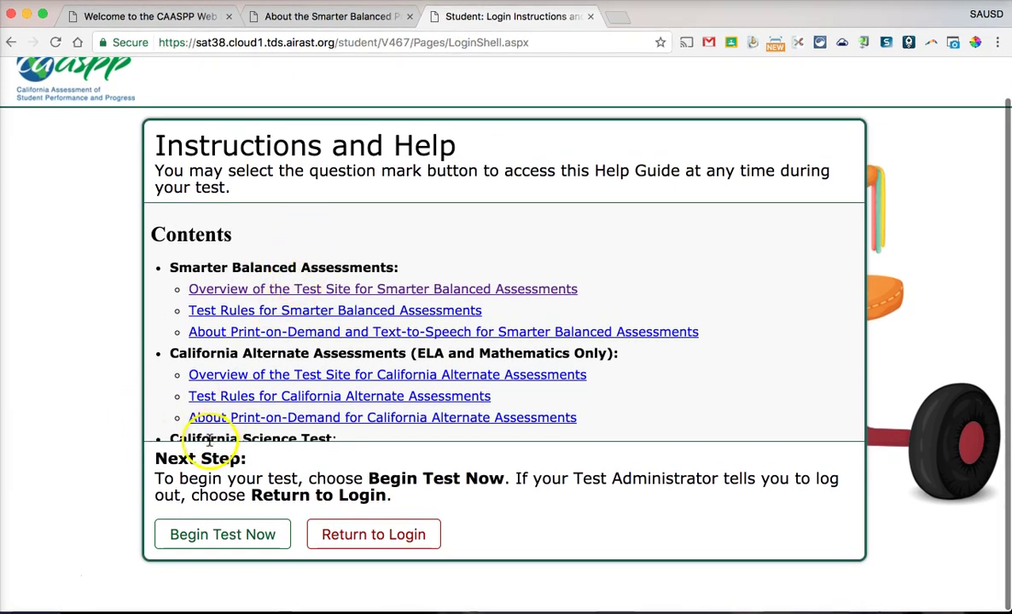
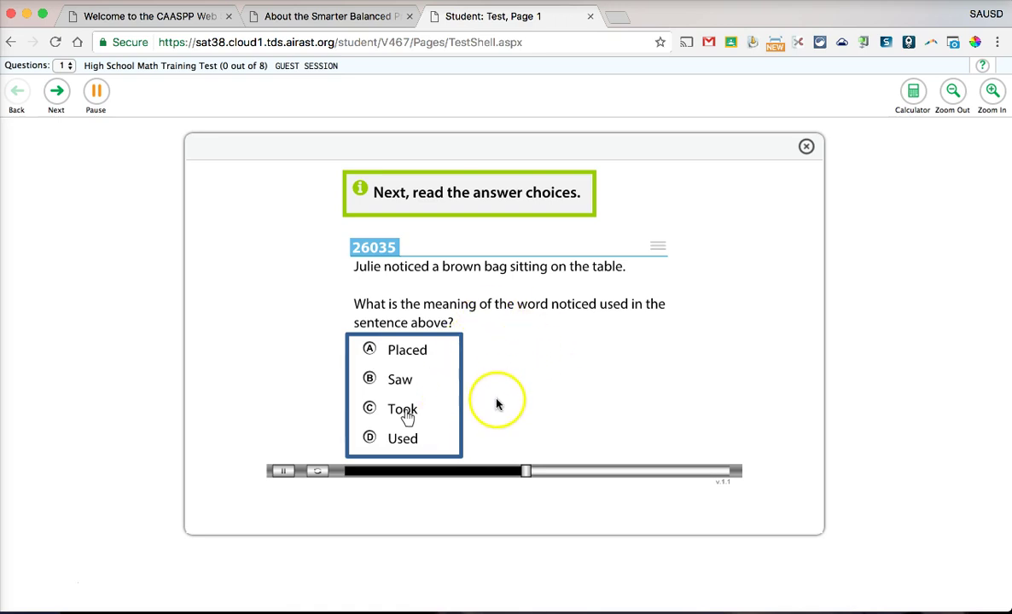
click(803, 147)
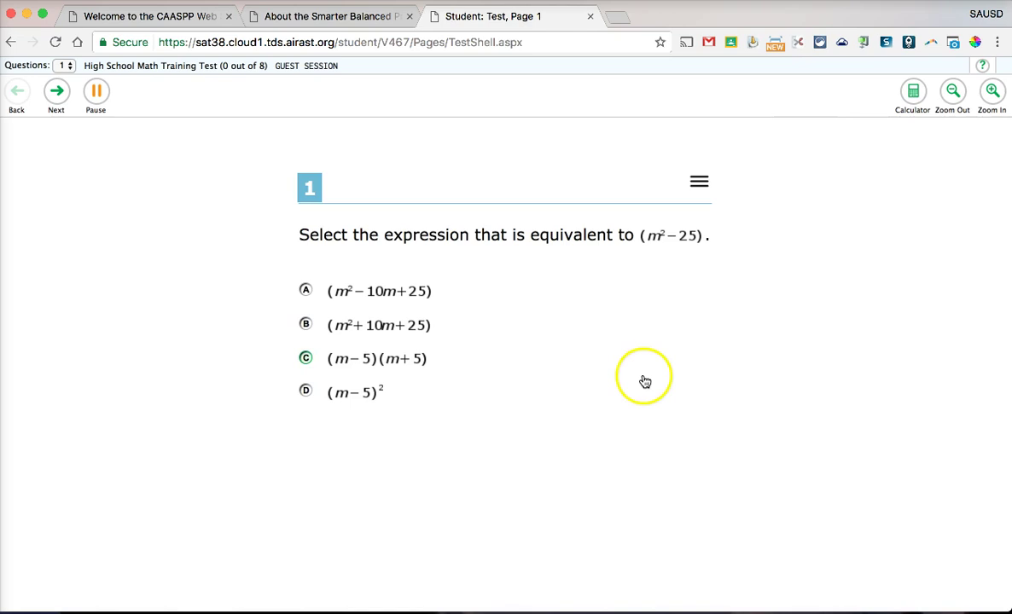
Cross out answer option B of question 1 with Strikethrough and leave Strikethrough mode
click(699, 185)
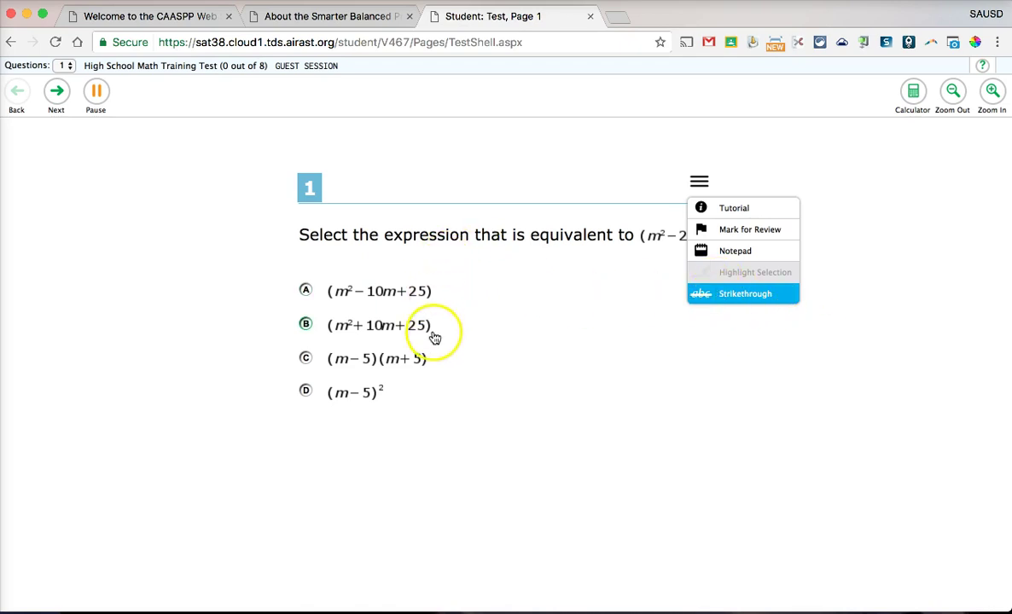
click(734, 296)
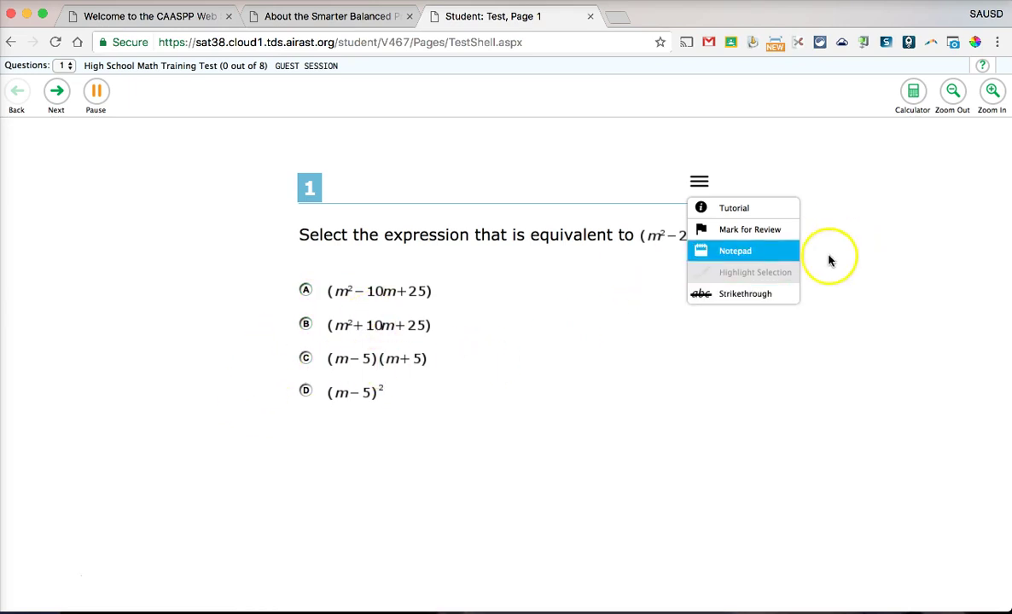
click(745, 294)
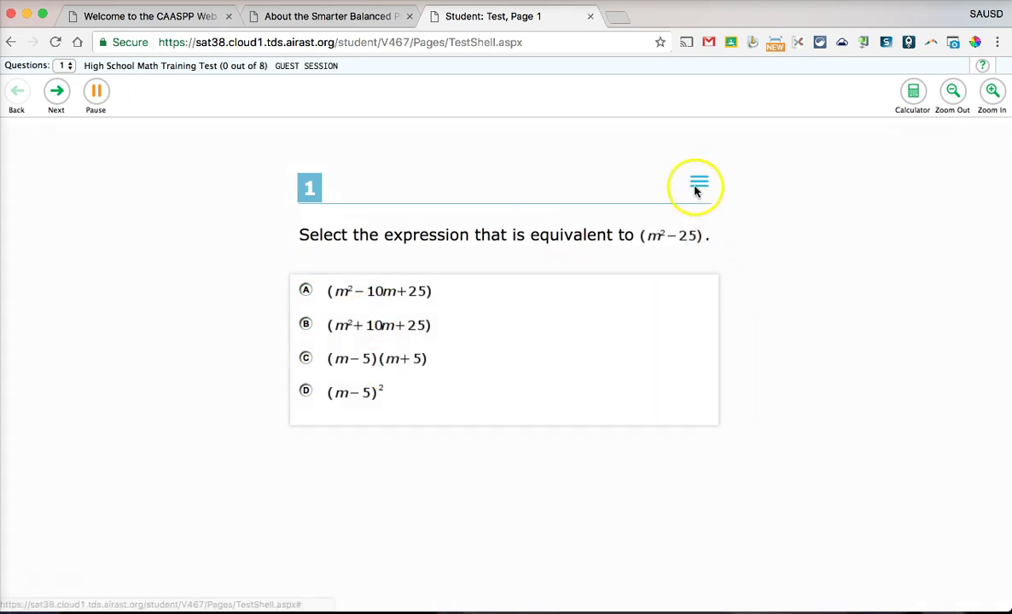
click(408, 294)
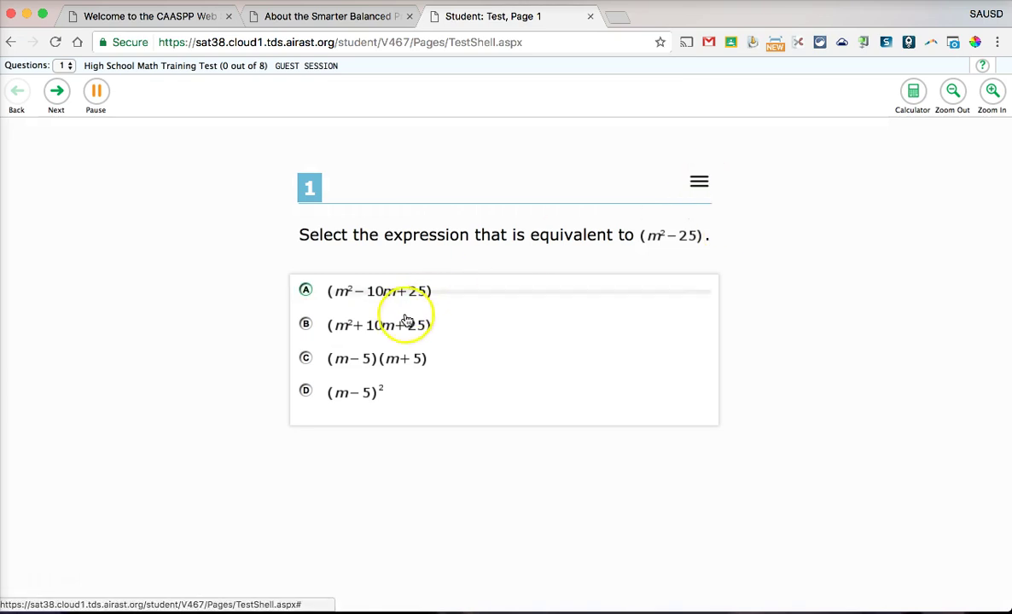
click(384, 329)
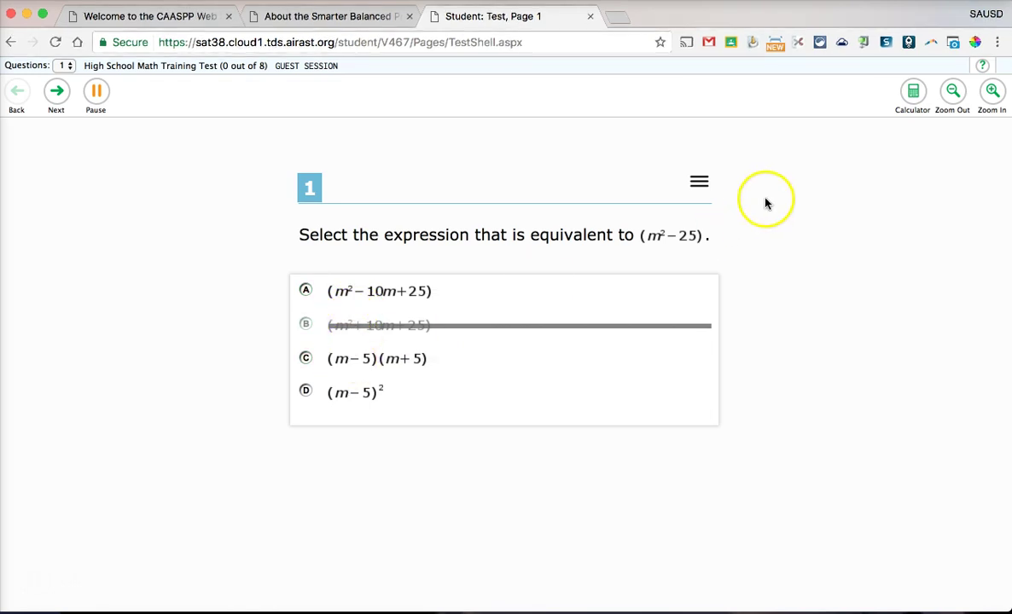
click(698, 184)
click(650, 248)
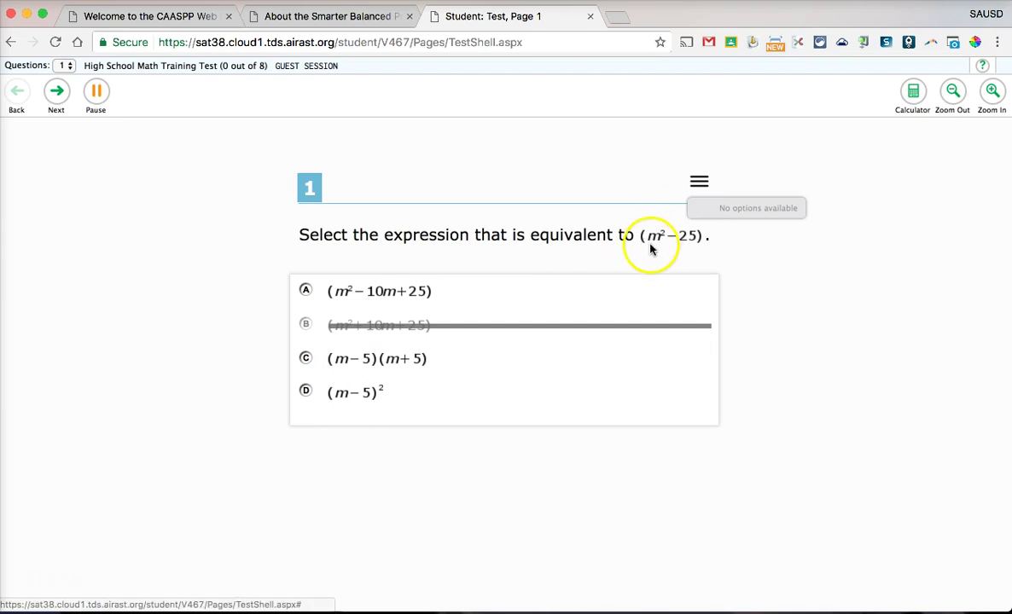
click(642, 248)
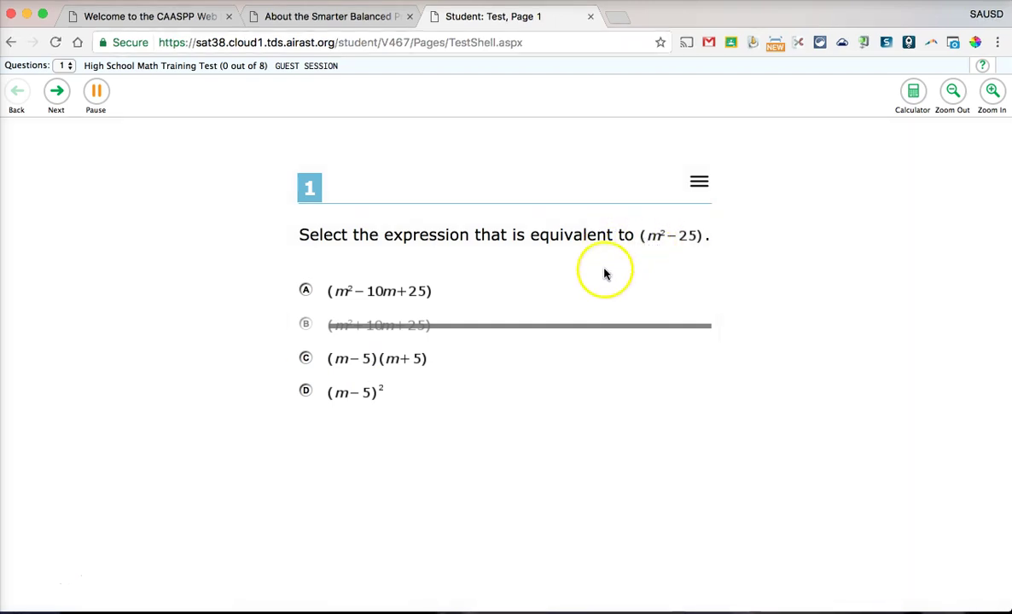
Open the Notepad for question 1 and close it without saving a note
click(700, 183)
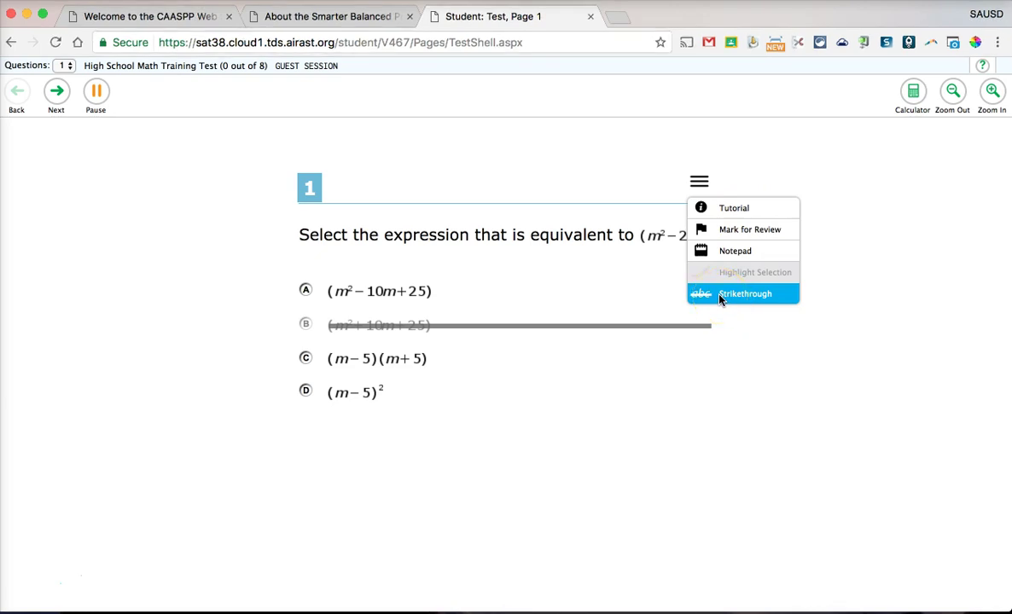
click(723, 252)
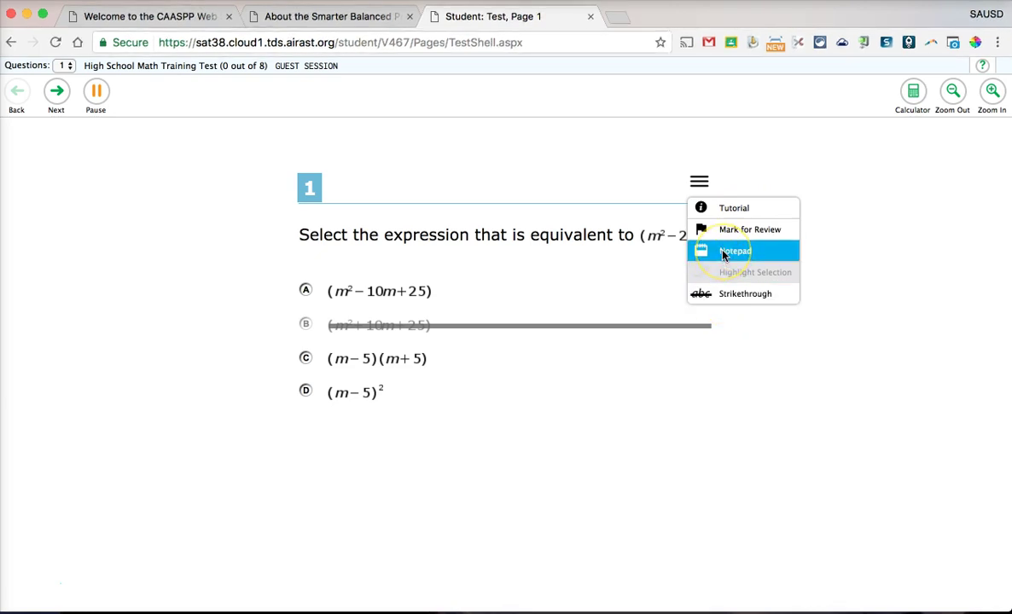
click(723, 253)
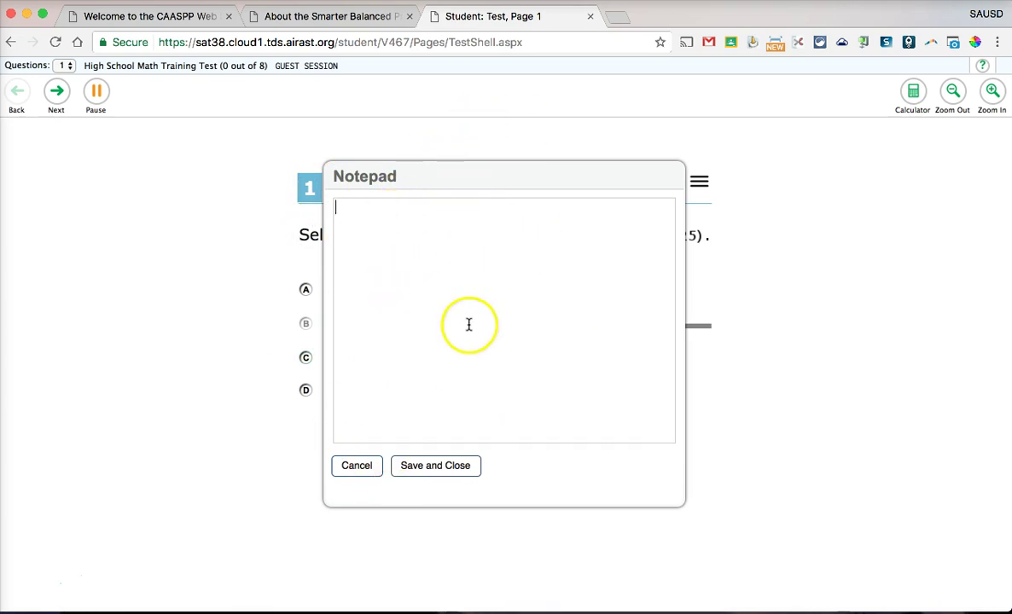
click(356, 472)
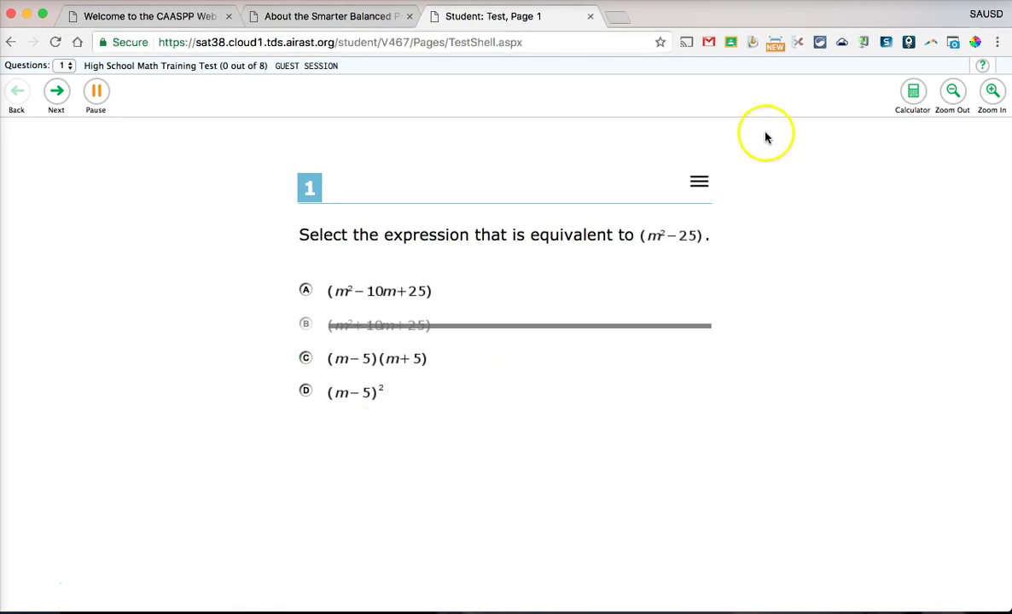
Choose answer option A for question 1 and mark the question for review
click(699, 182)
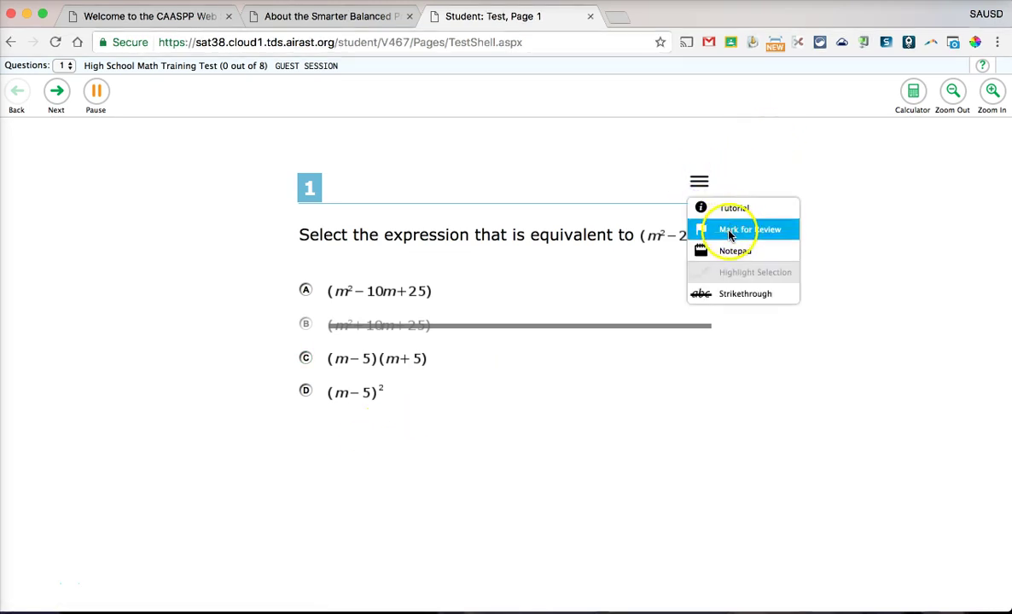
click(304, 292)
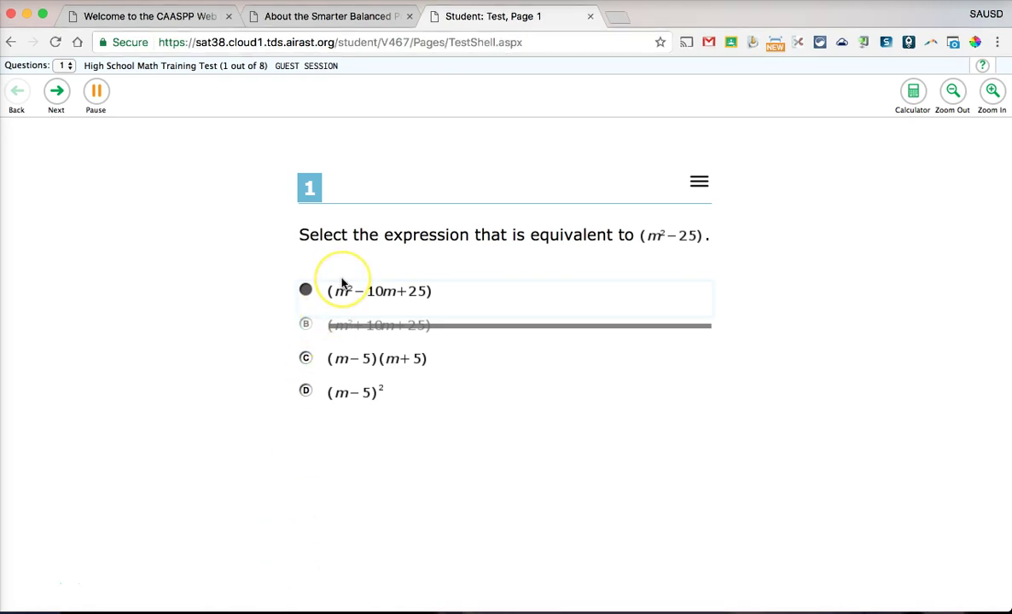
click(699, 181)
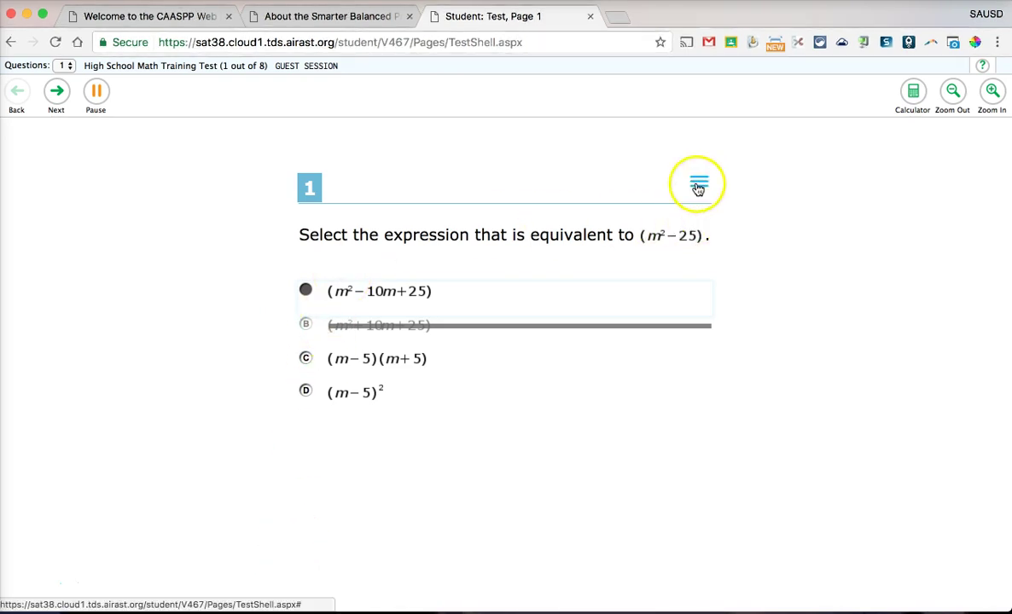
click(705, 229)
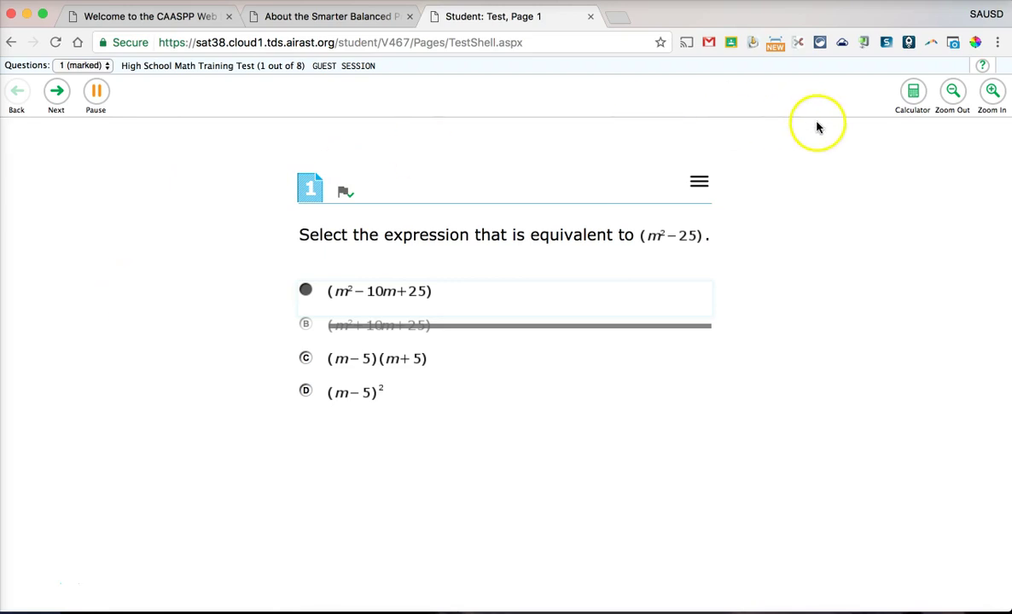
Open the graphing calculator and move it aside so the answer option letters of question 1 stay readable
click(915, 94)
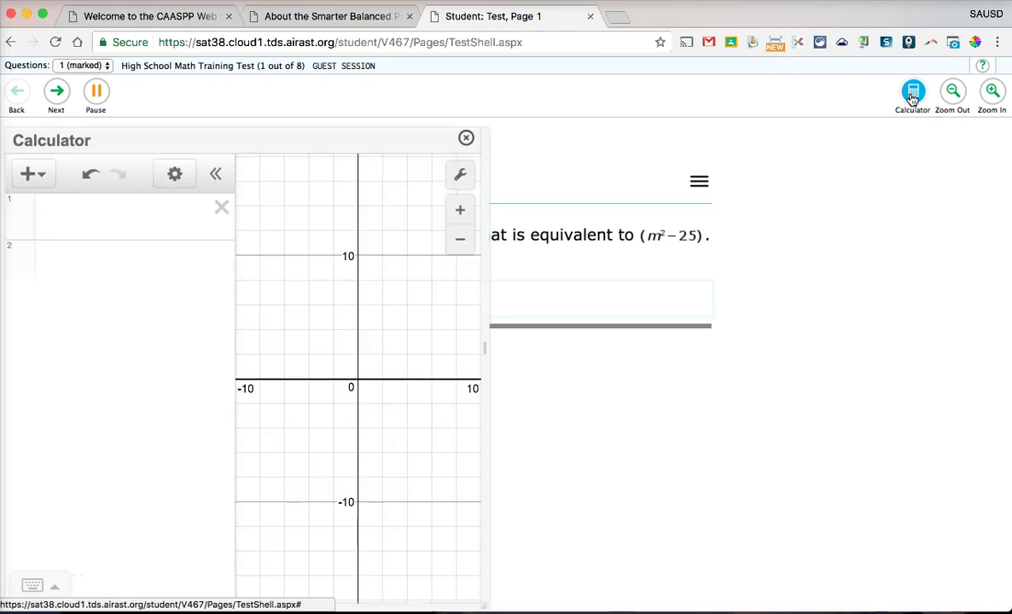
click(454, 255)
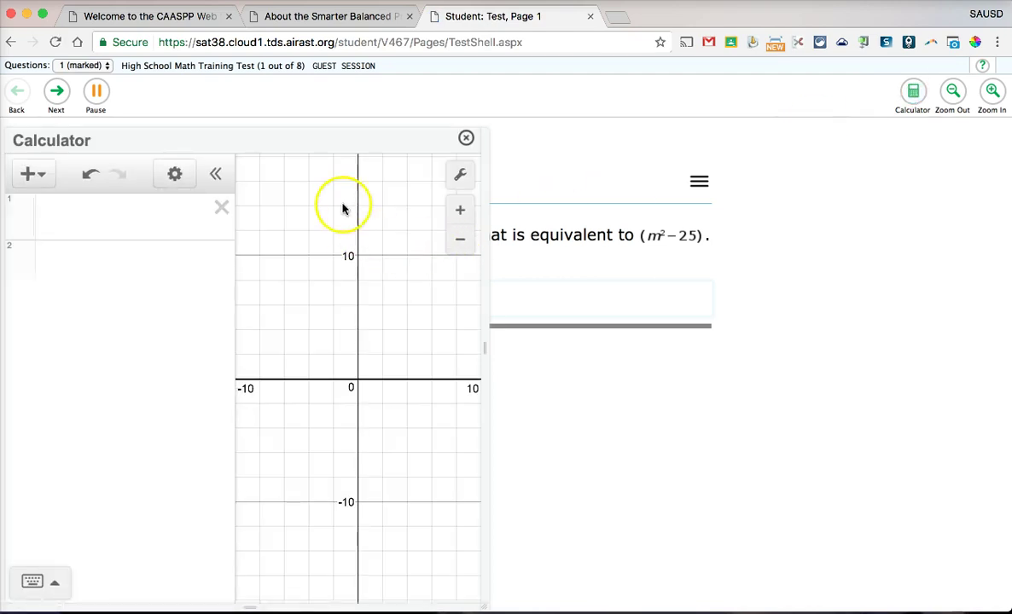
drag(320, 140, 745, 276)
drag(591, 132, 775, 165)
drag(719, 133, 601, 129)
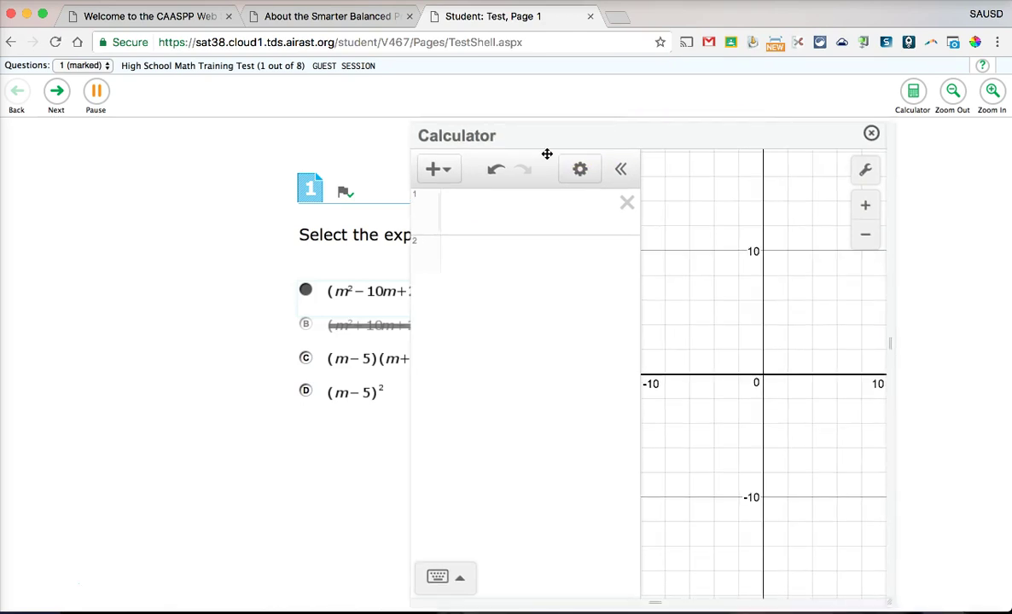
Calculate 2 + 2 and graph x² on separate calculator lines, and close the calculator
click(470, 210)
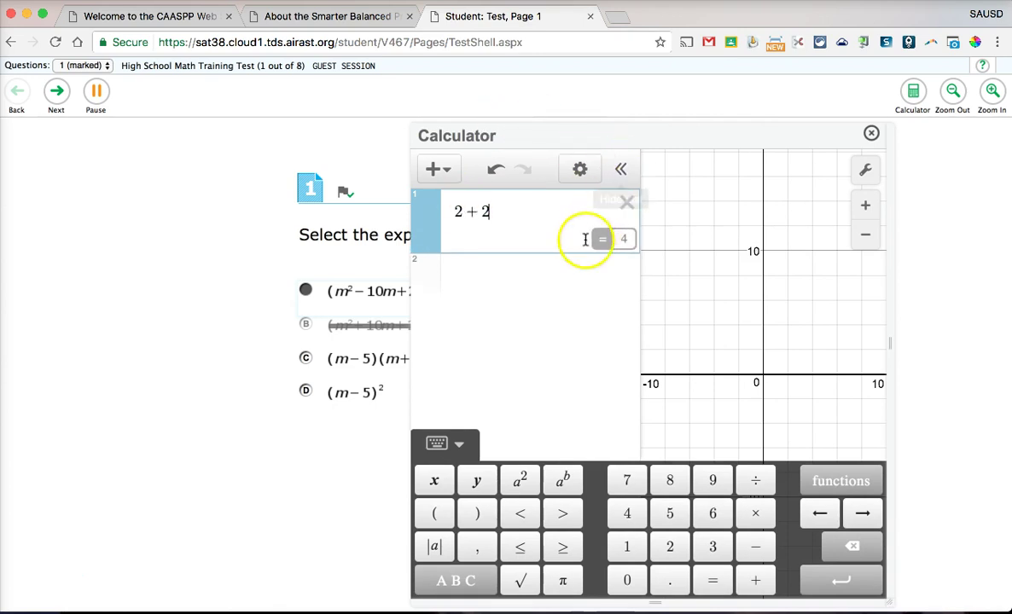
click(527, 273)
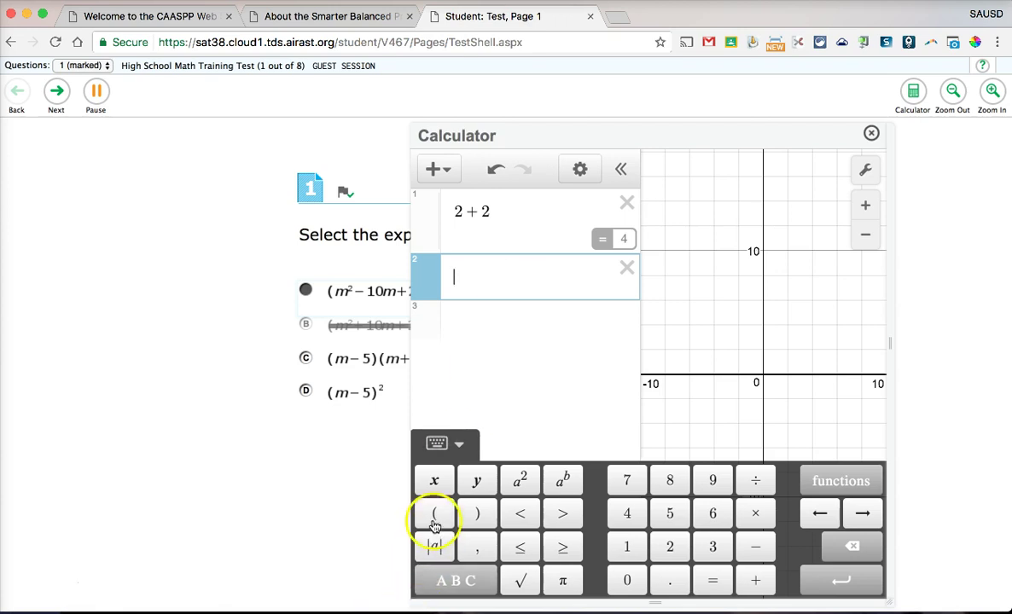
click(431, 480)
click(510, 483)
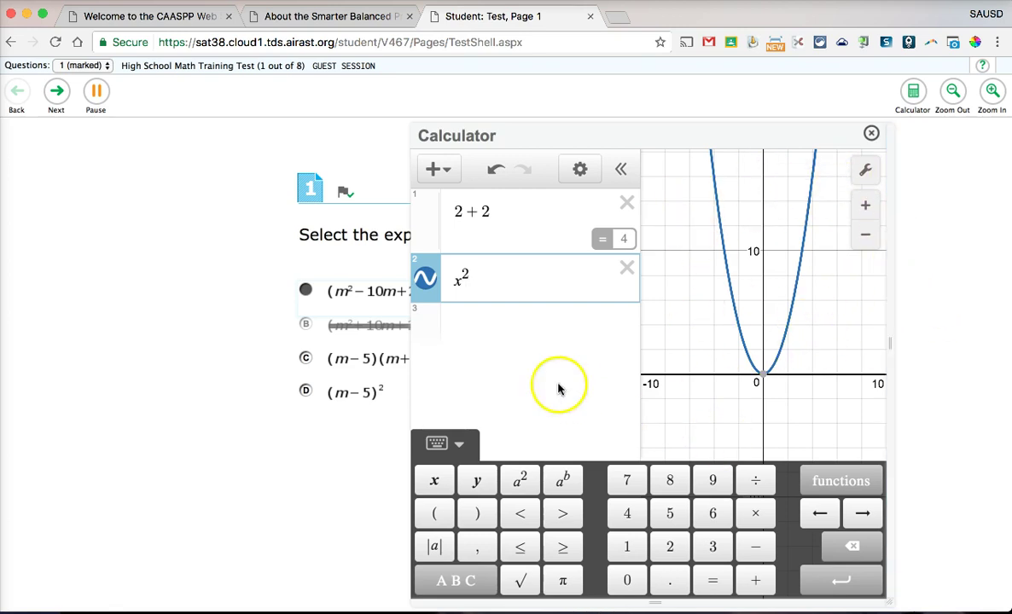
click(871, 134)
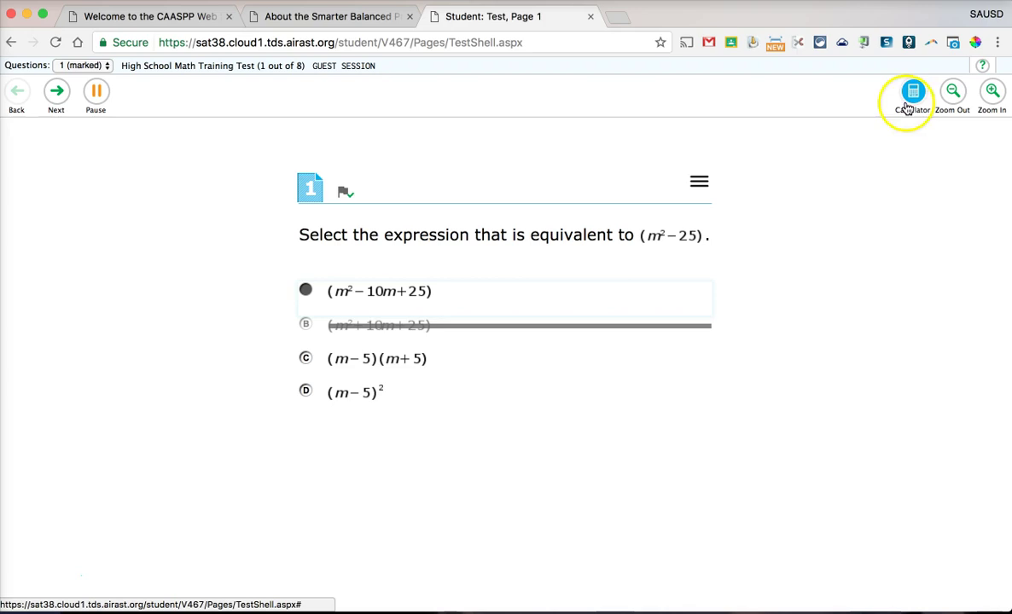
Advance to question 2 and check the question list for the question marked for review, staying on question 2
click(57, 95)
click(62, 67)
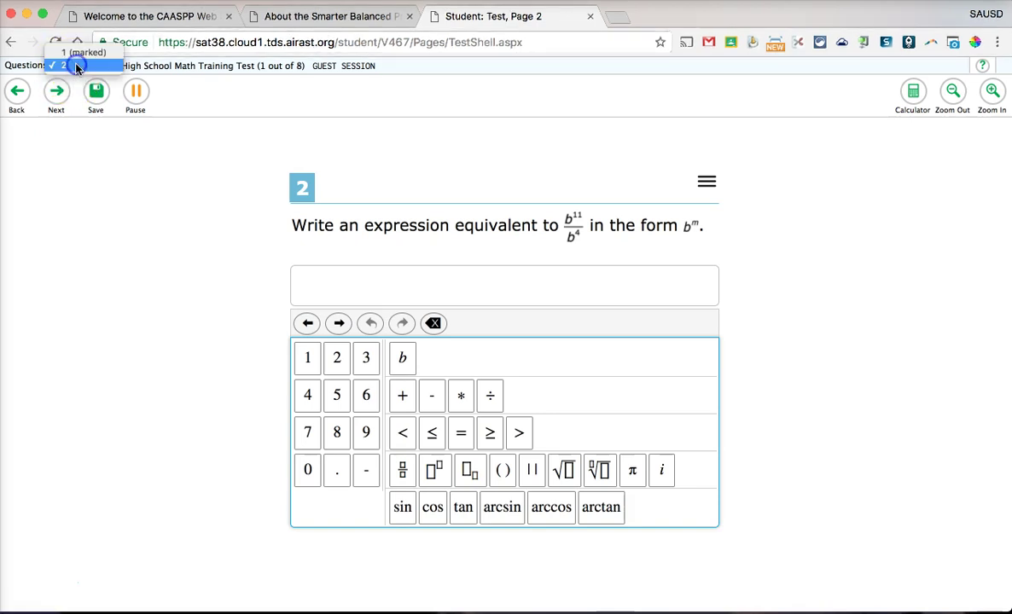
click(75, 52)
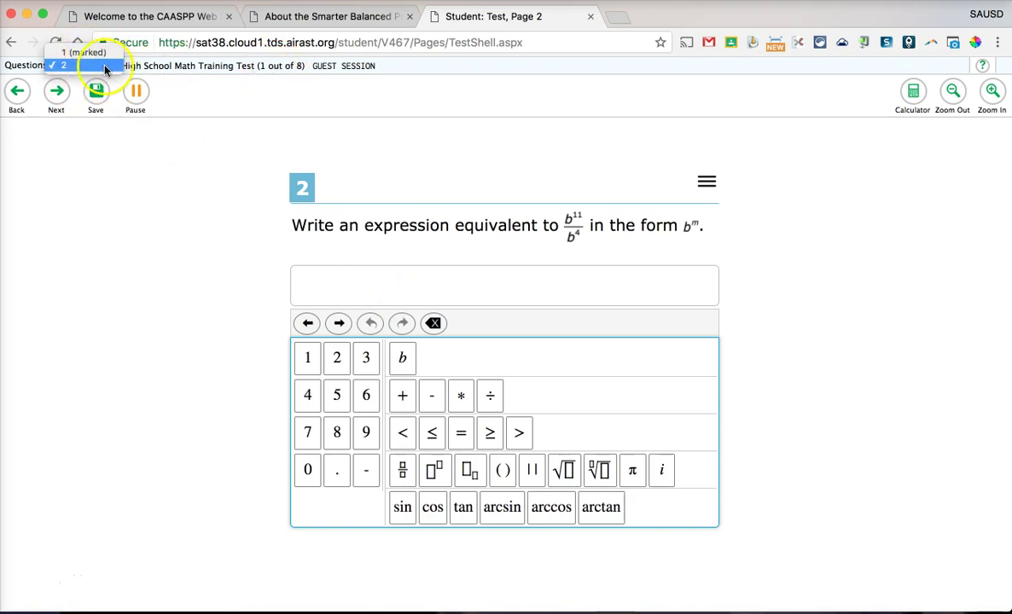
click(142, 247)
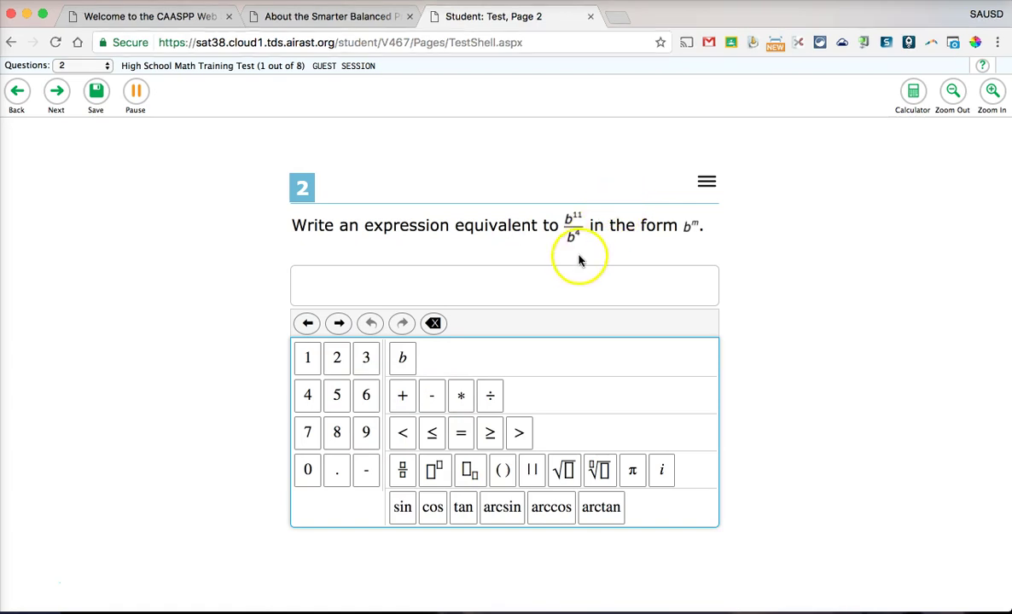
Enter b⁷ as the answer to question 2 using the equation keypad
click(397, 362)
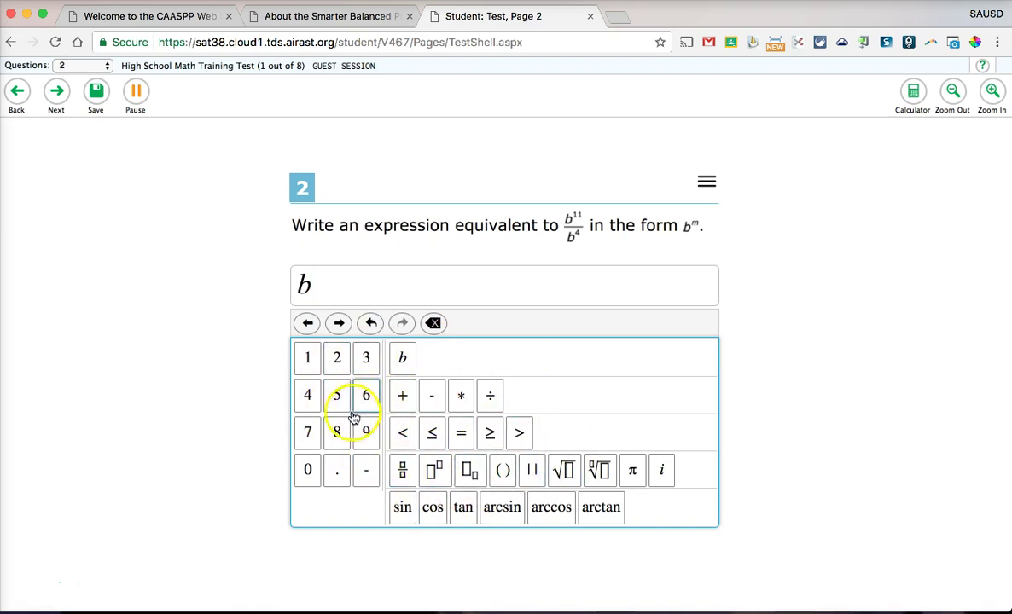
click(435, 478)
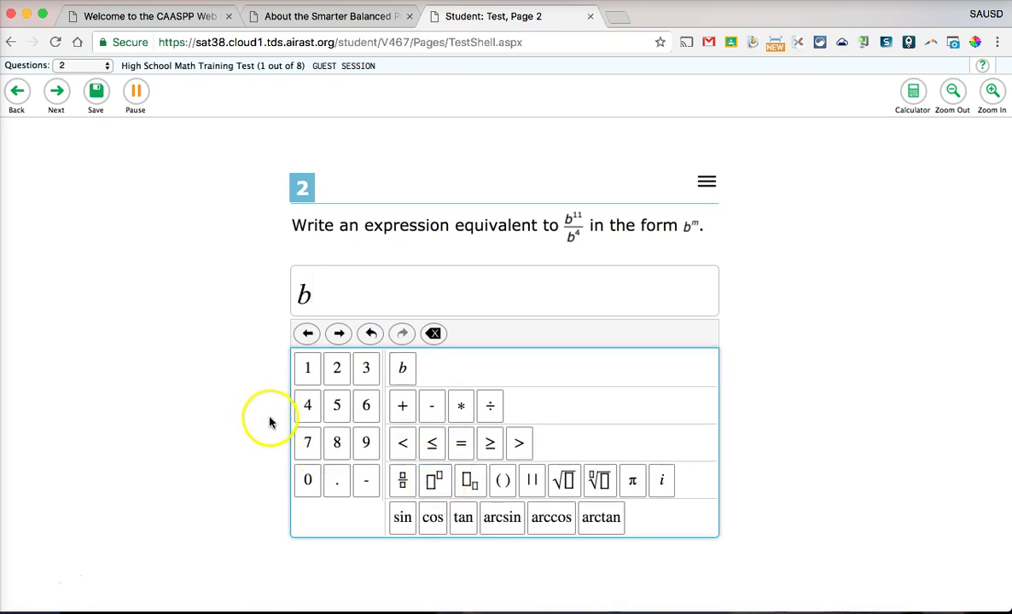
click(306, 444)
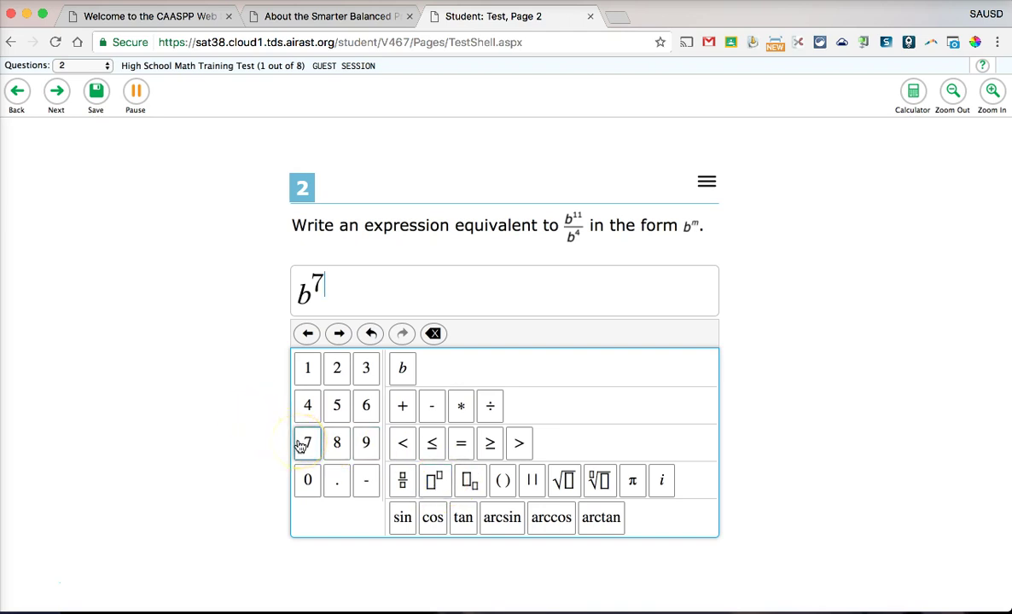
Try the cursor, undo and backspace controls on the question 2 expression and rebuild it as b⁷
click(308, 336)
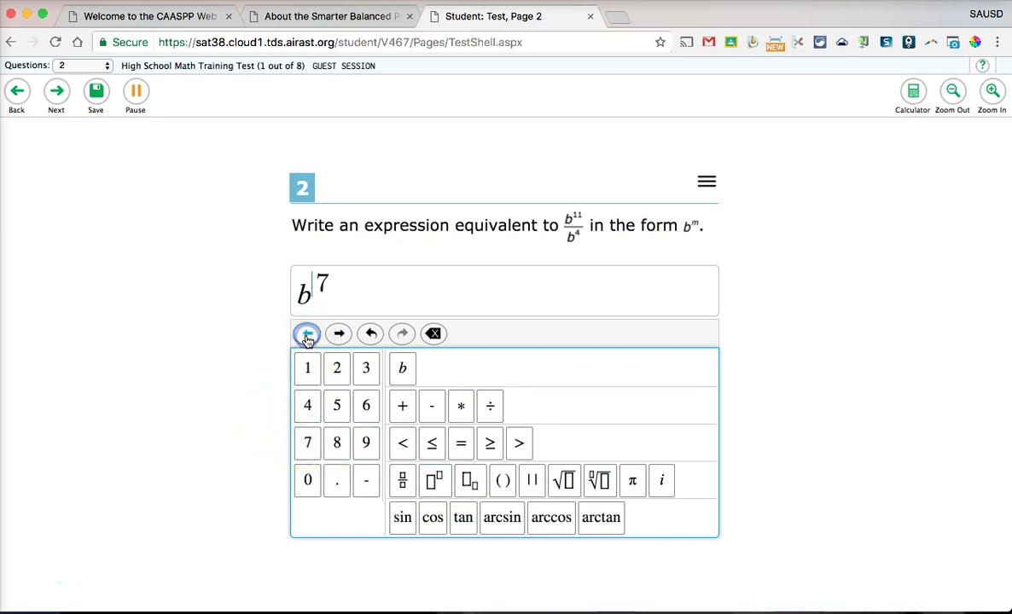
click(371, 334)
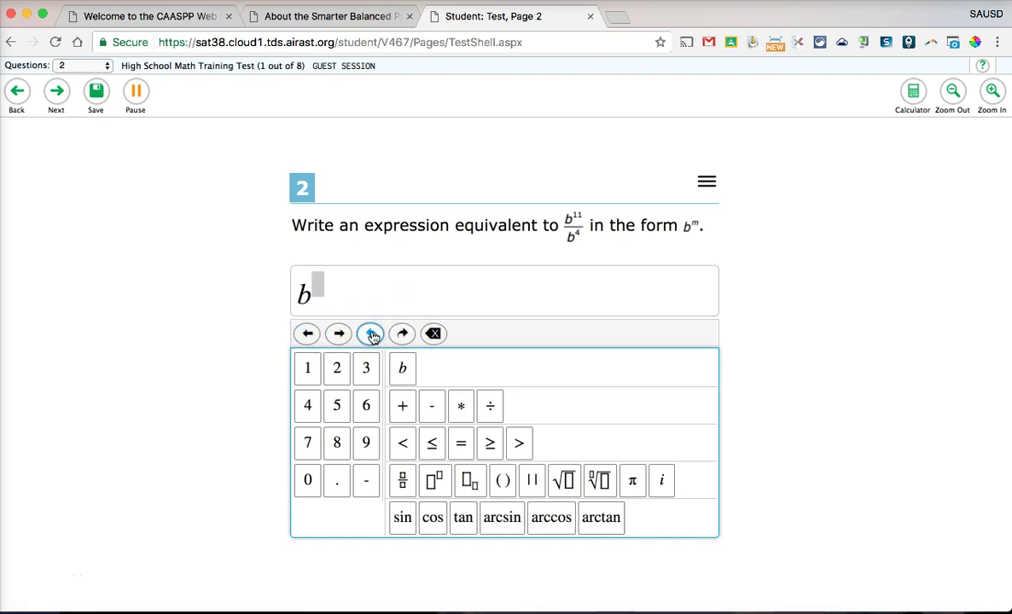
click(310, 435)
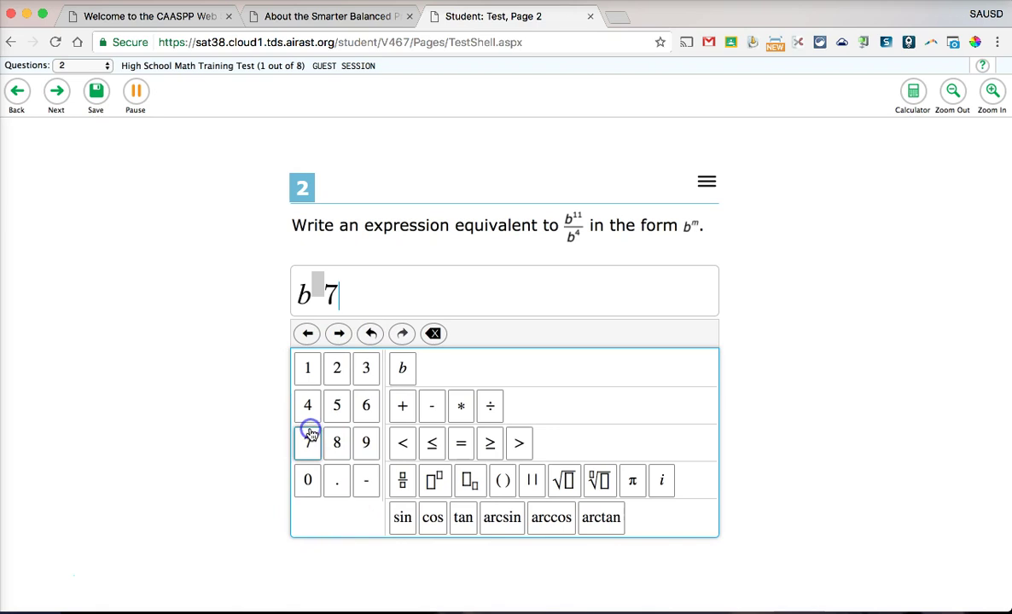
click(378, 287)
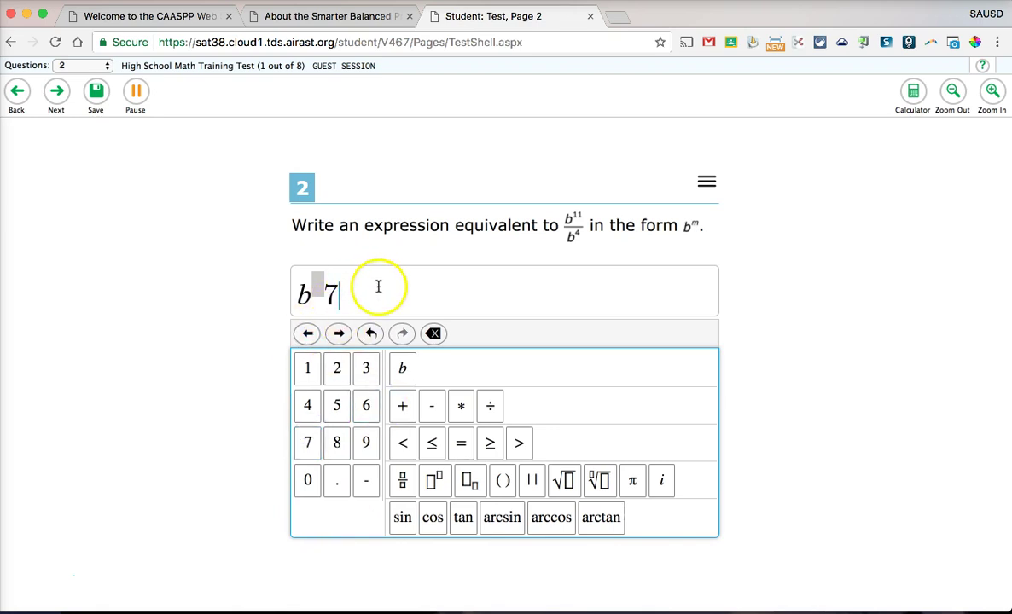
click(434, 334)
click(371, 334)
click(435, 335)
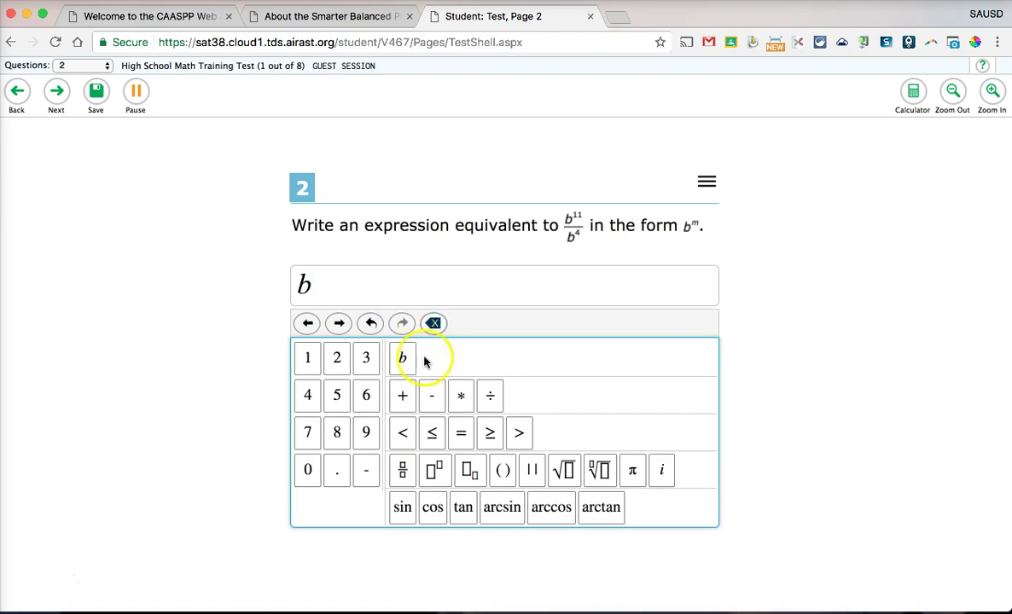
click(434, 470)
click(308, 444)
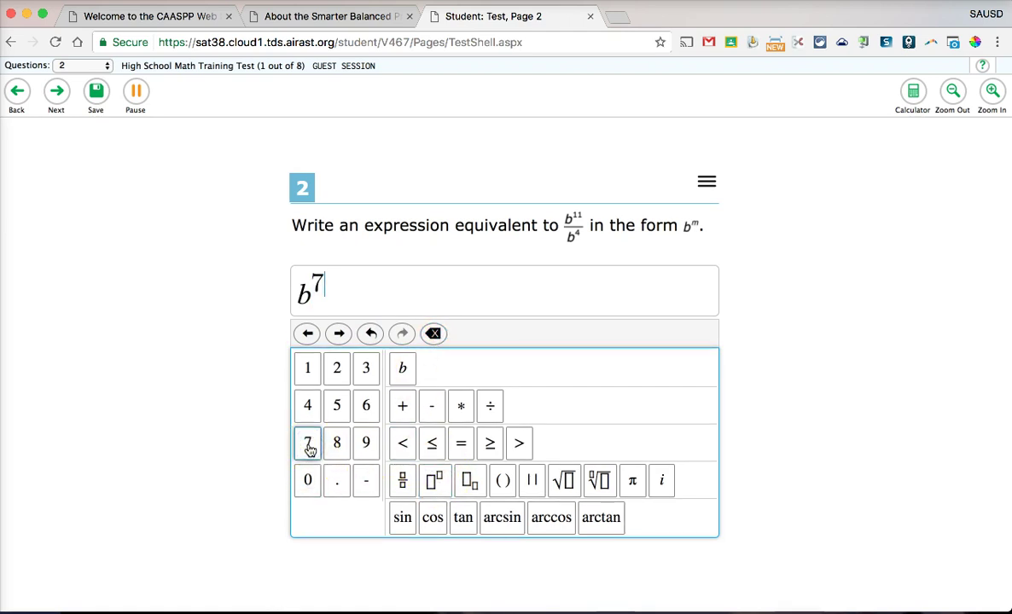
Highlight the words "Write an expression equivalent" in the question 2 prompt
click(705, 182)
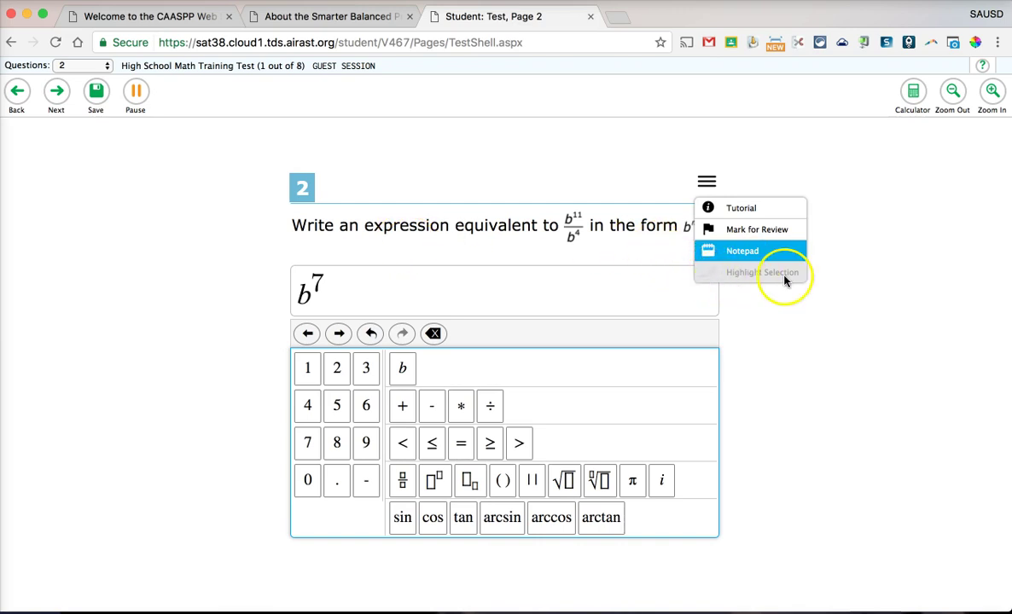
drag(291, 225, 541, 225)
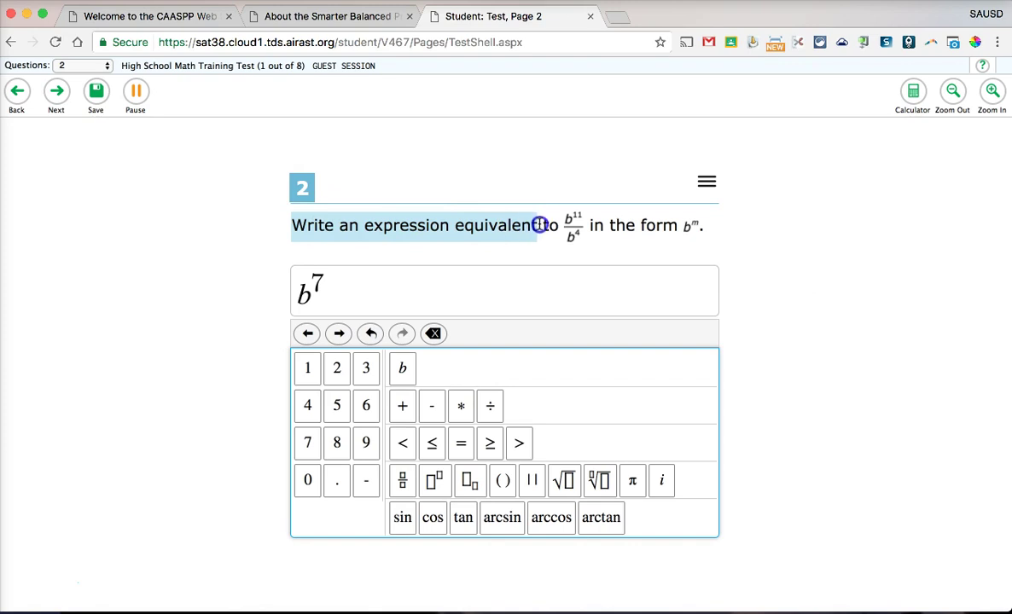
click(707, 181)
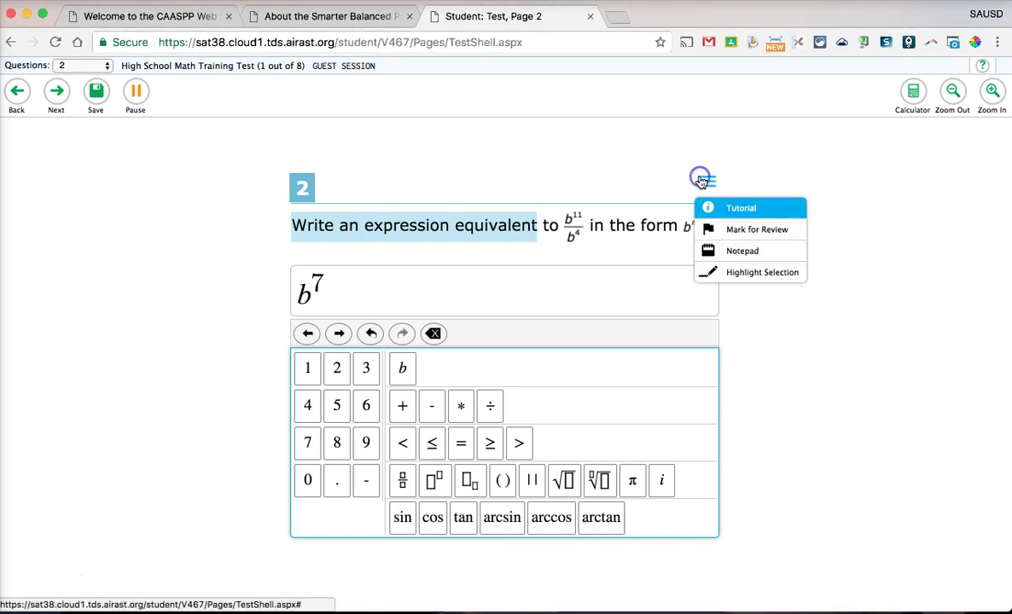
click(725, 272)
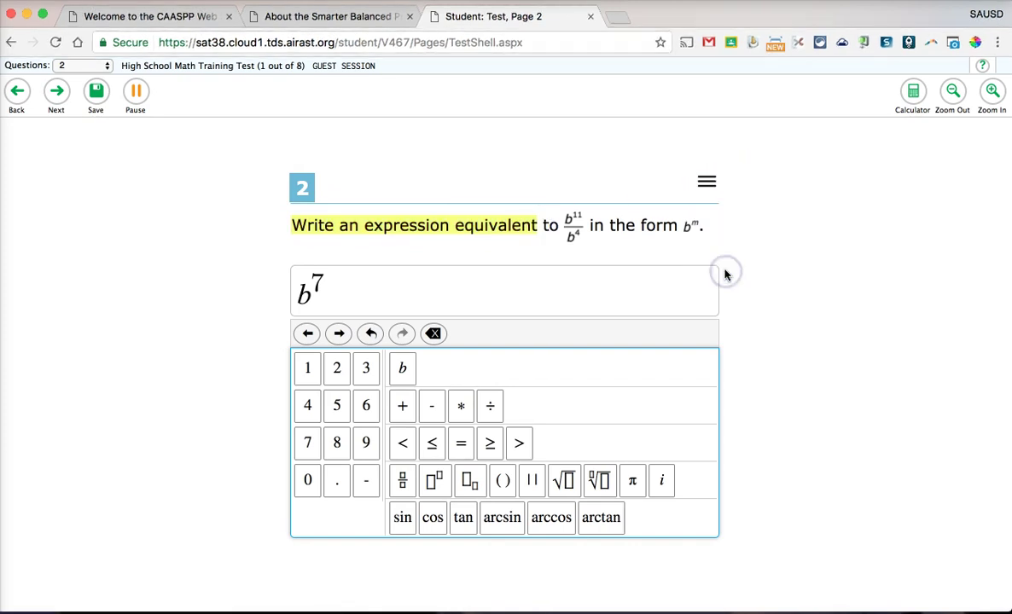
Look over the options for question 2, save its answer and advance to question 3
click(705, 180)
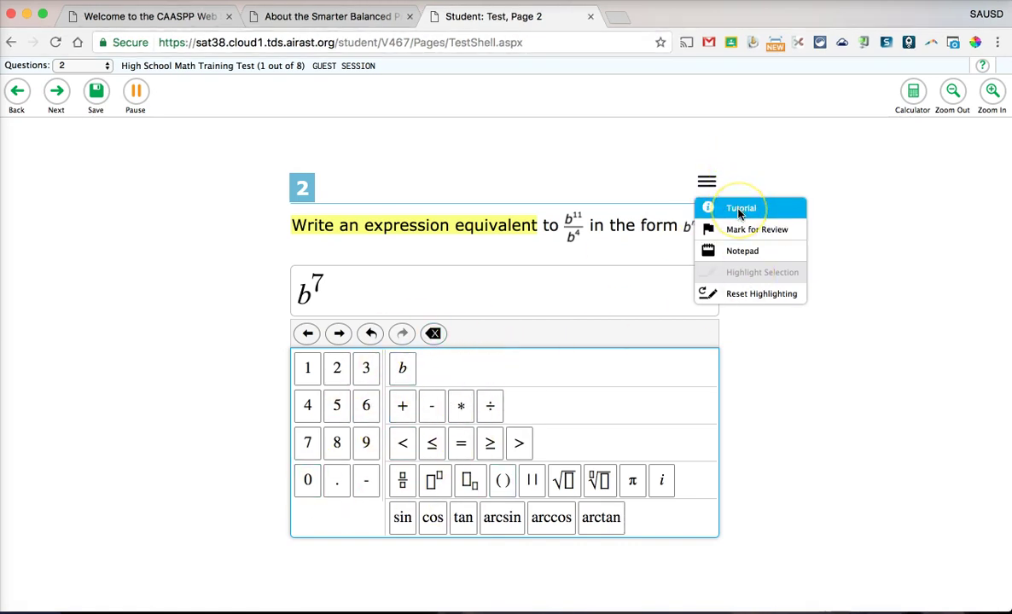
click(594, 172)
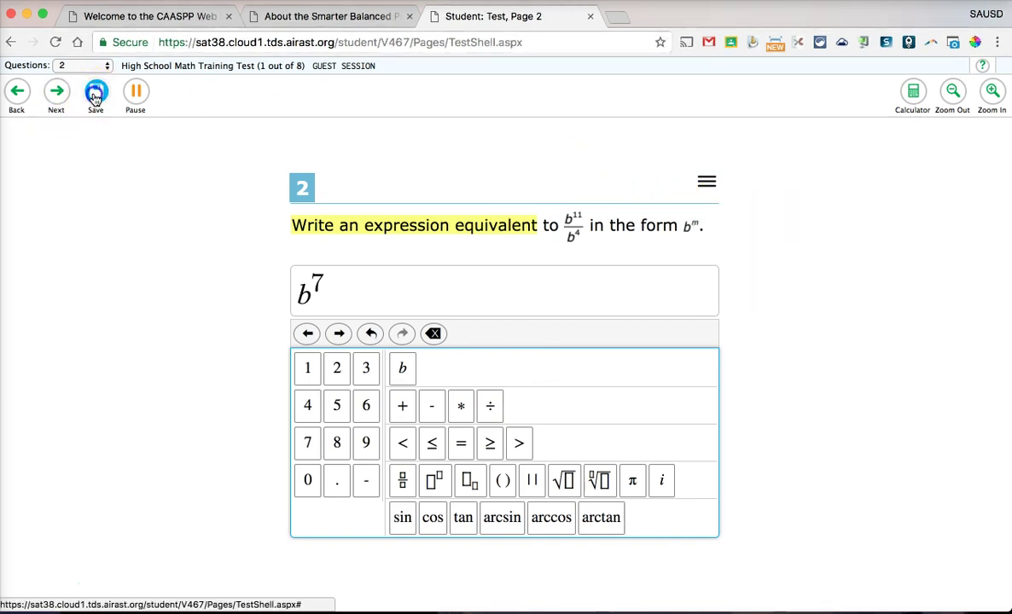
click(52, 96)
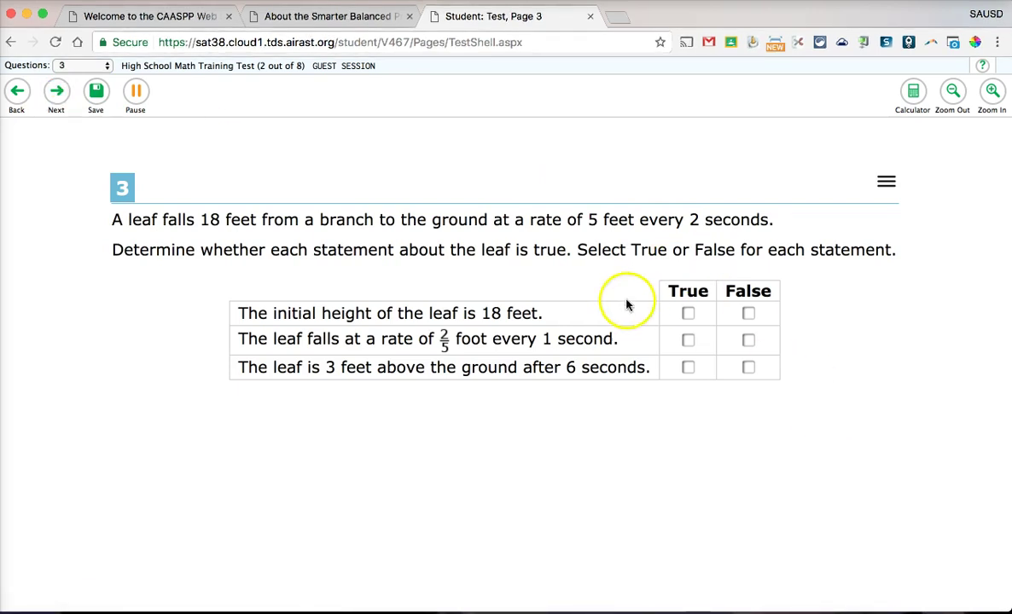
Answer question 3 with False for the initial height statement and True for the fall rate and 6-second statements
click(688, 314)
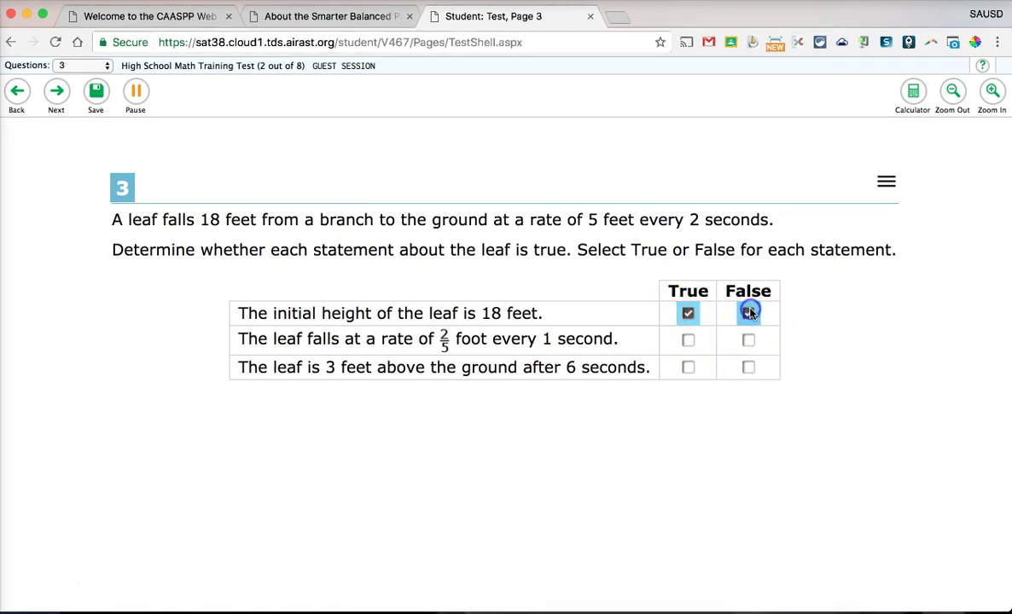
click(749, 314)
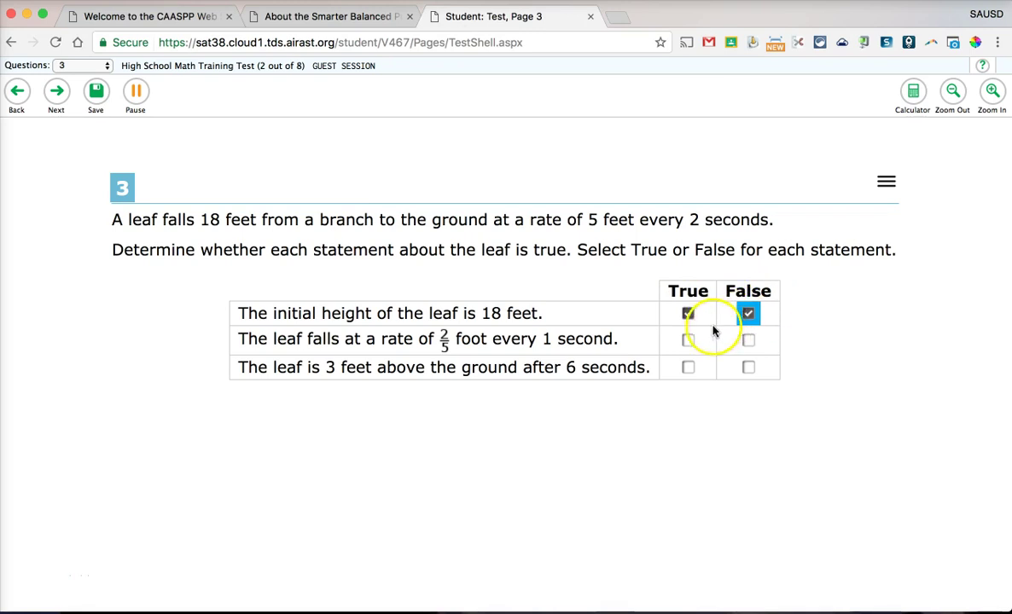
click(751, 316)
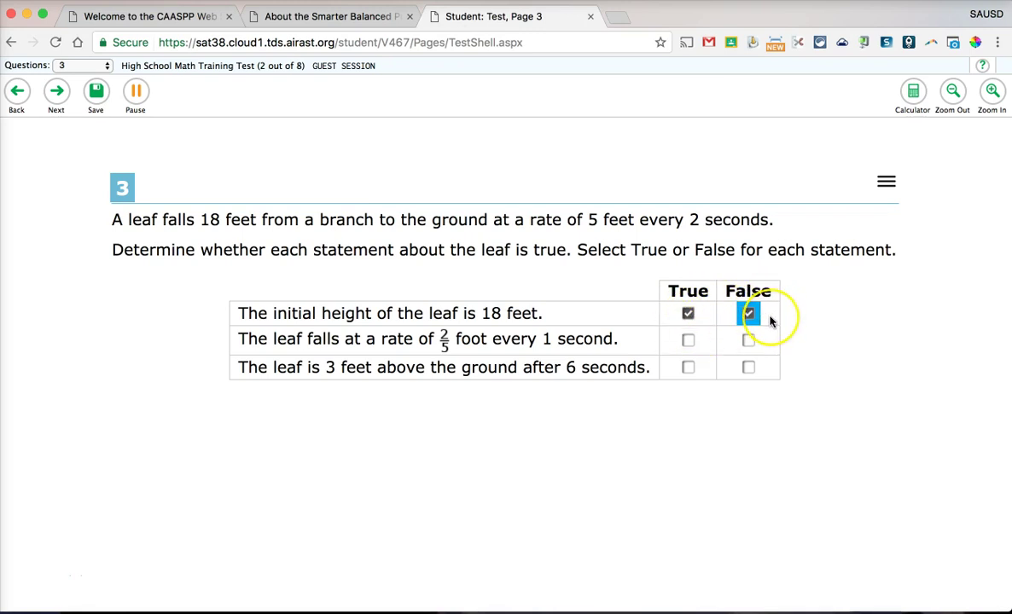
click(684, 312)
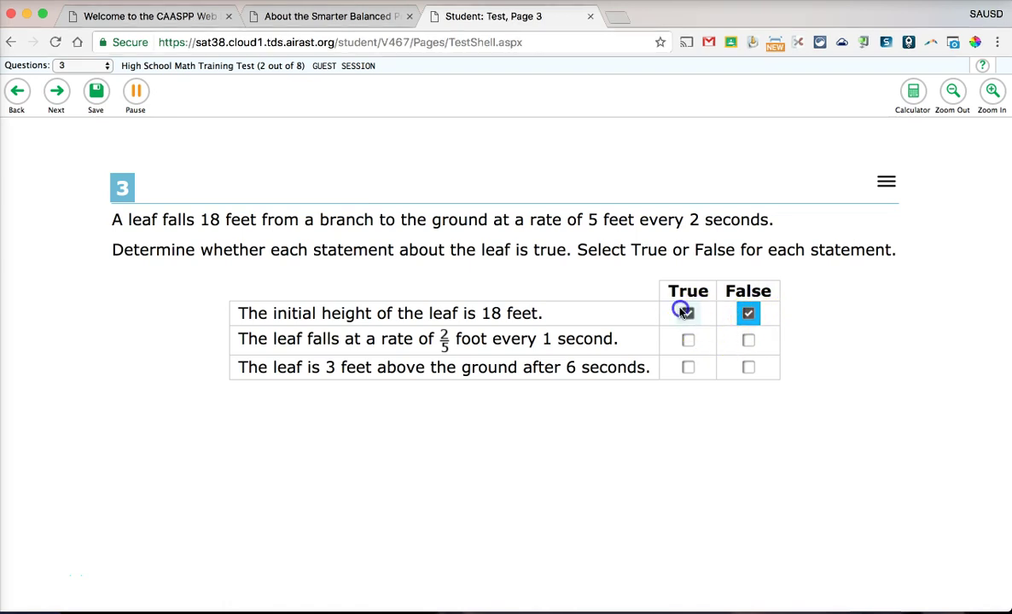
click(690, 341)
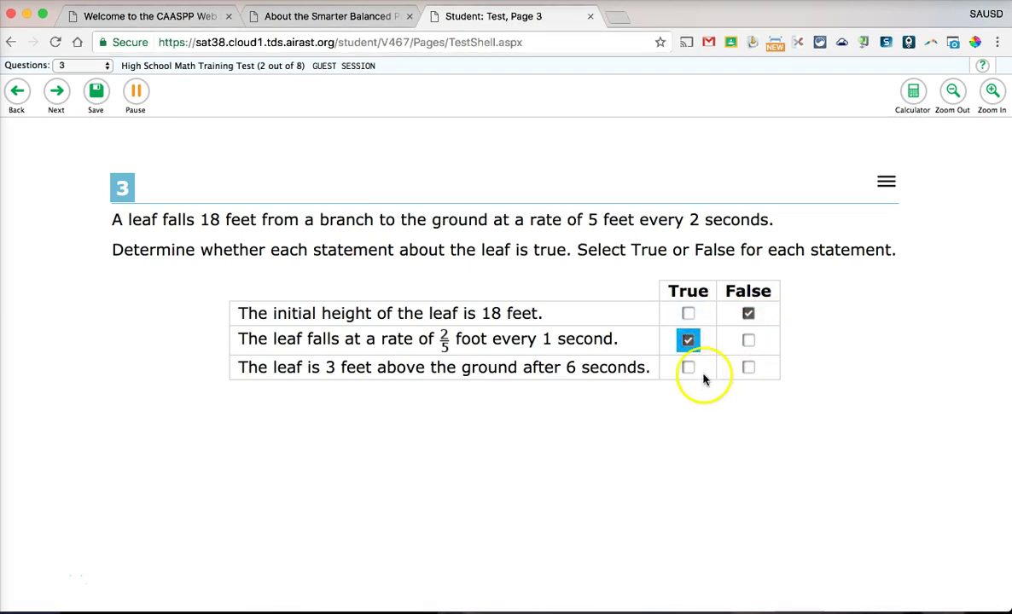
click(689, 369)
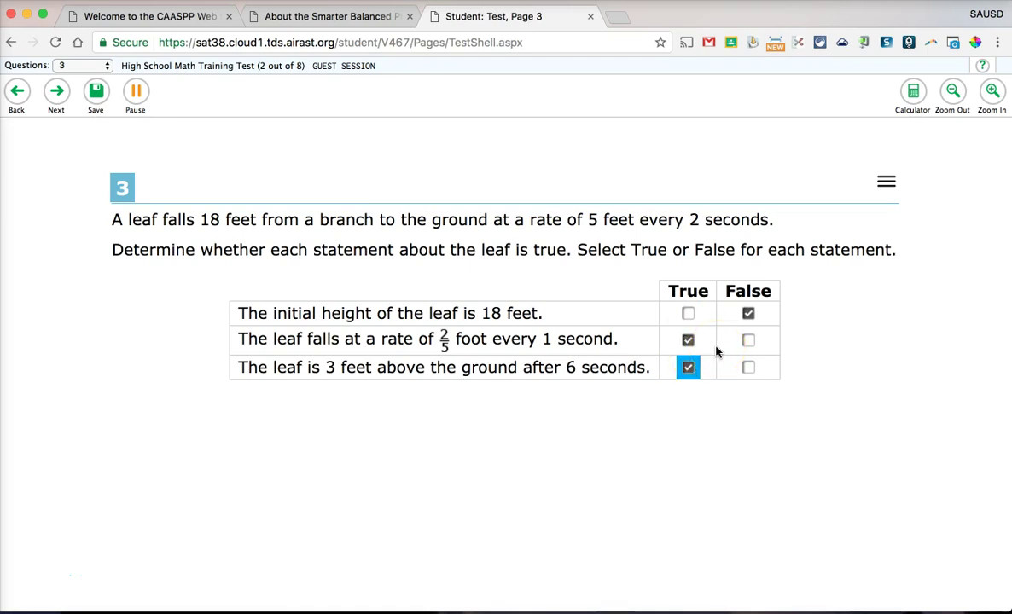
Mark question 3 for review, save it and advance to question 4
click(886, 184)
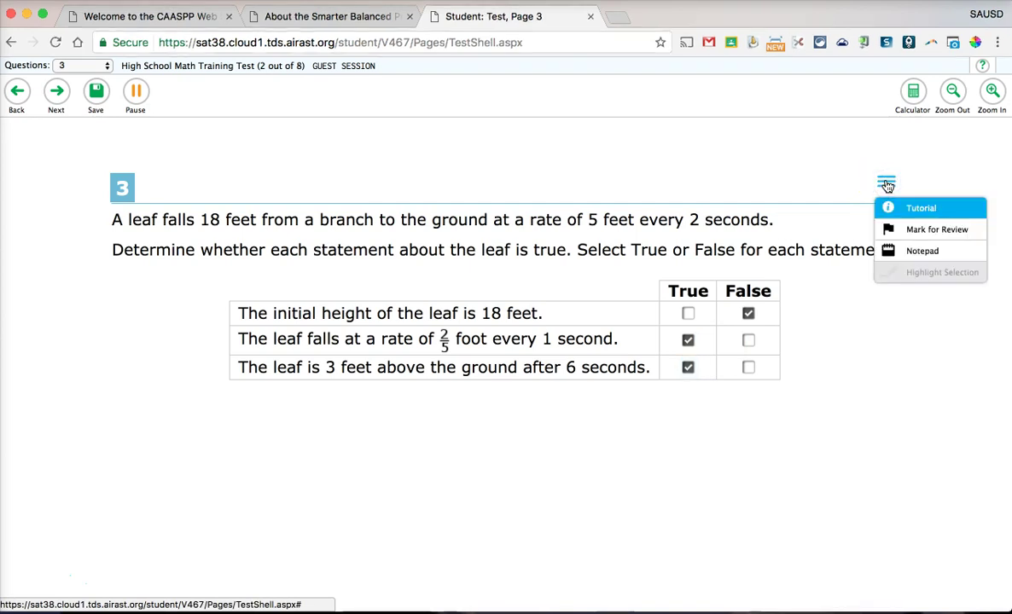
click(910, 231)
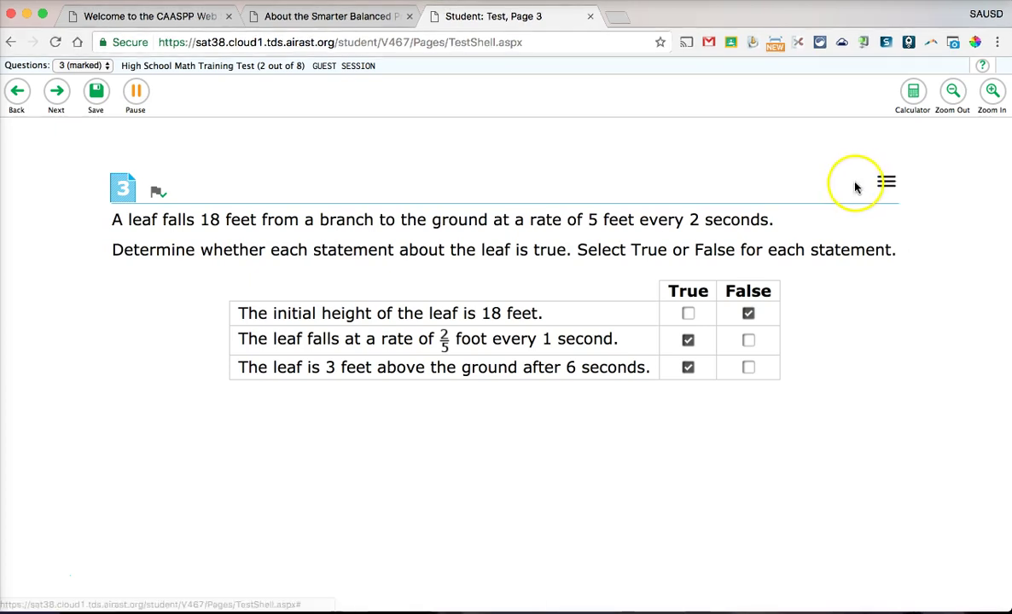
click(98, 90)
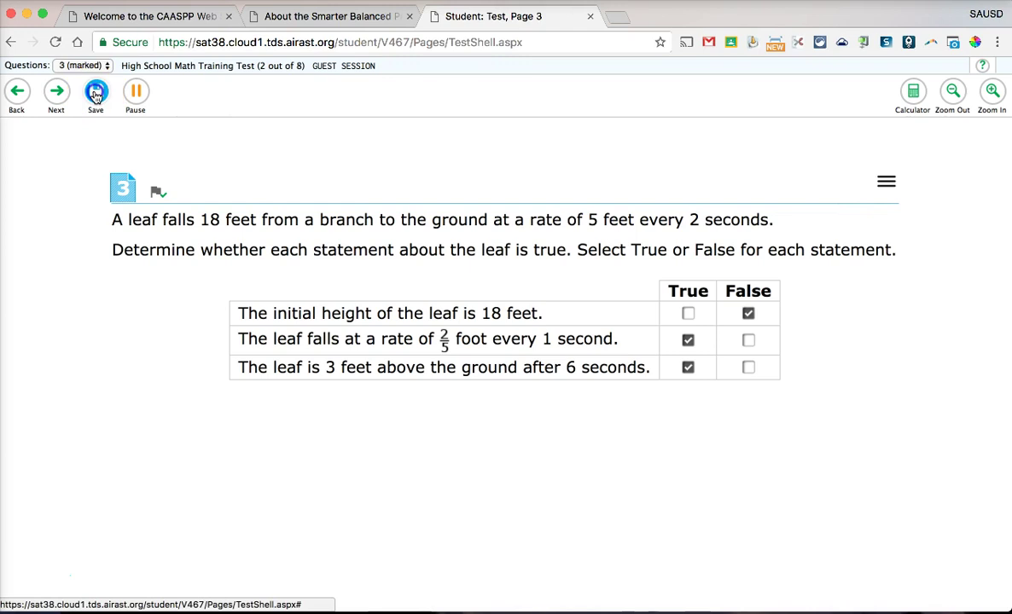
click(57, 96)
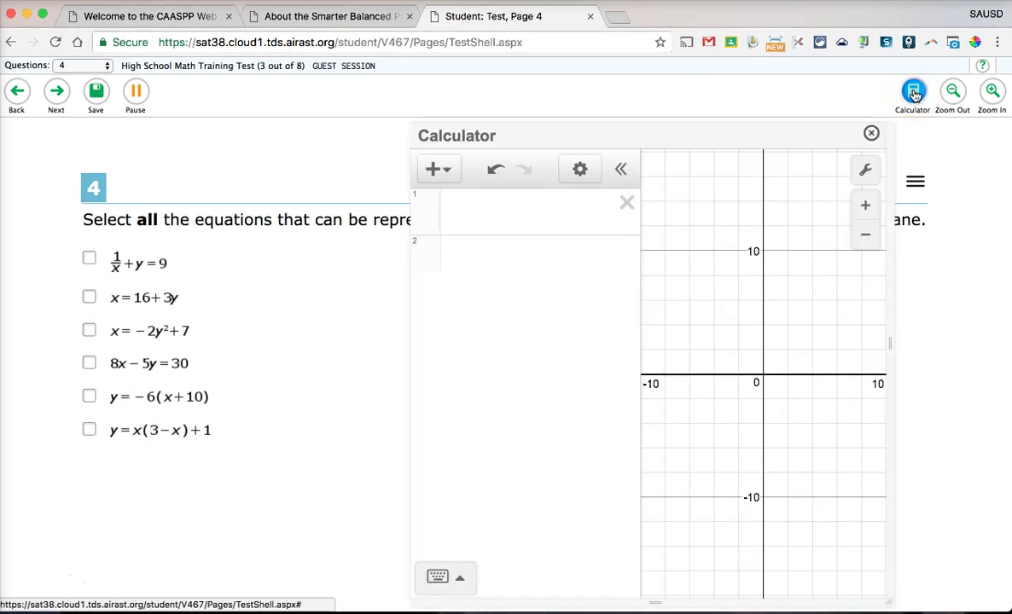
Graph x = −2y² + 7 in the calculator alongside question 4, leave all answer options unselected, and close the calculator
click(167, 366)
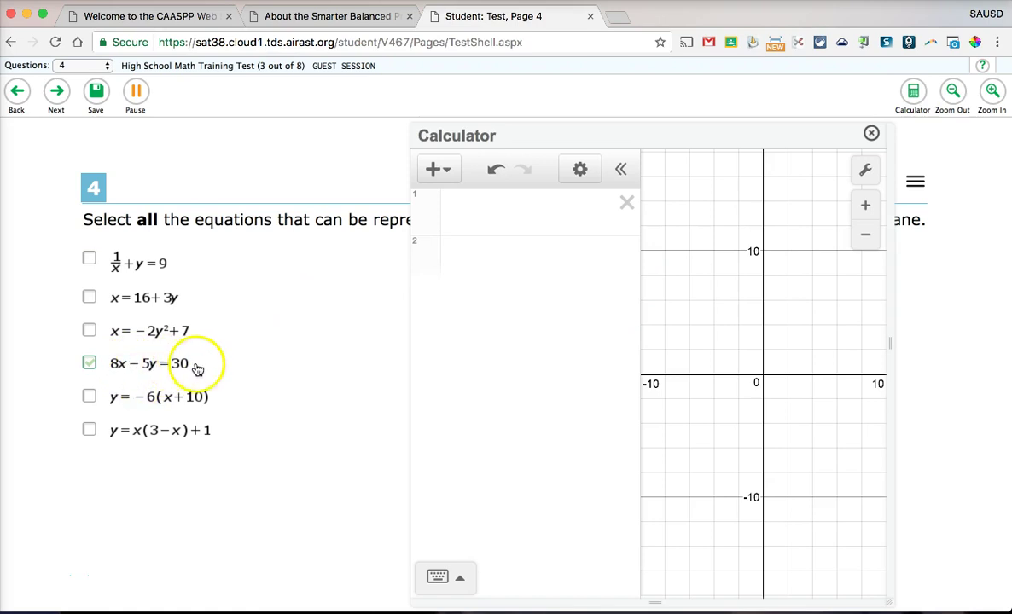
click(113, 367)
click(477, 221)
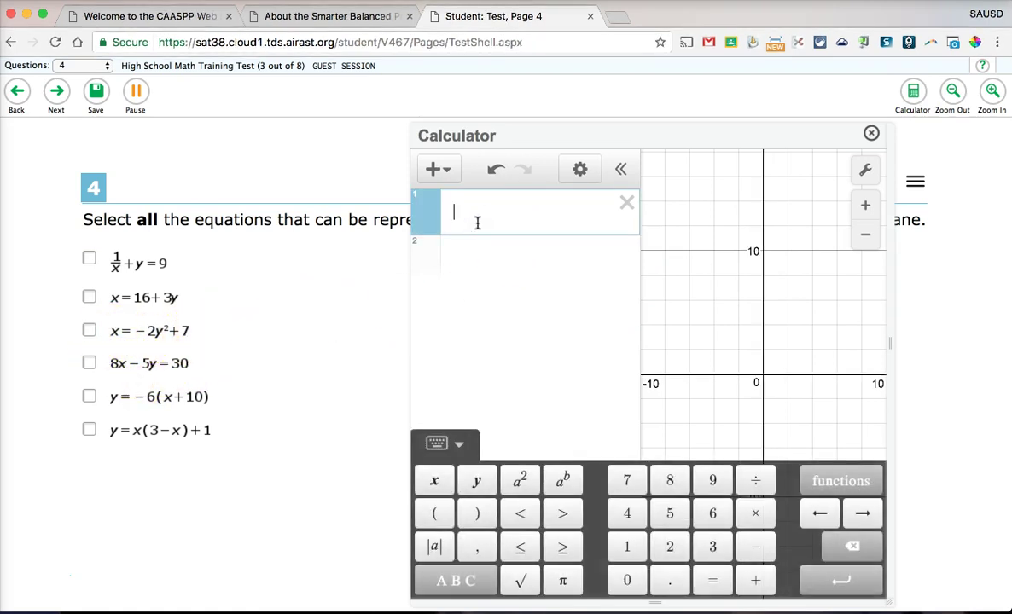
text(x)
text(=)
text(-2y)
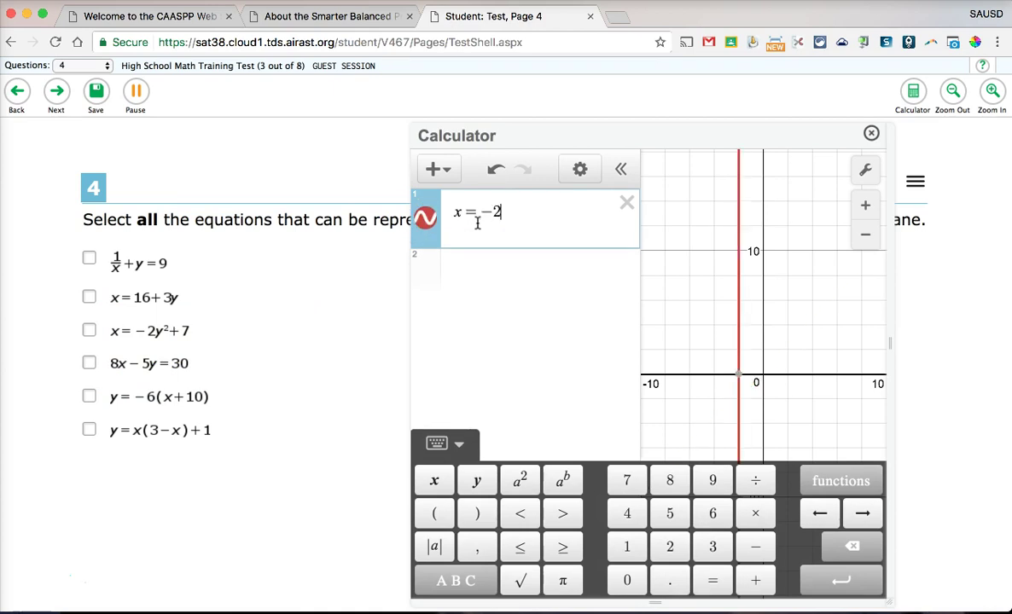
click(433, 400)
click(522, 482)
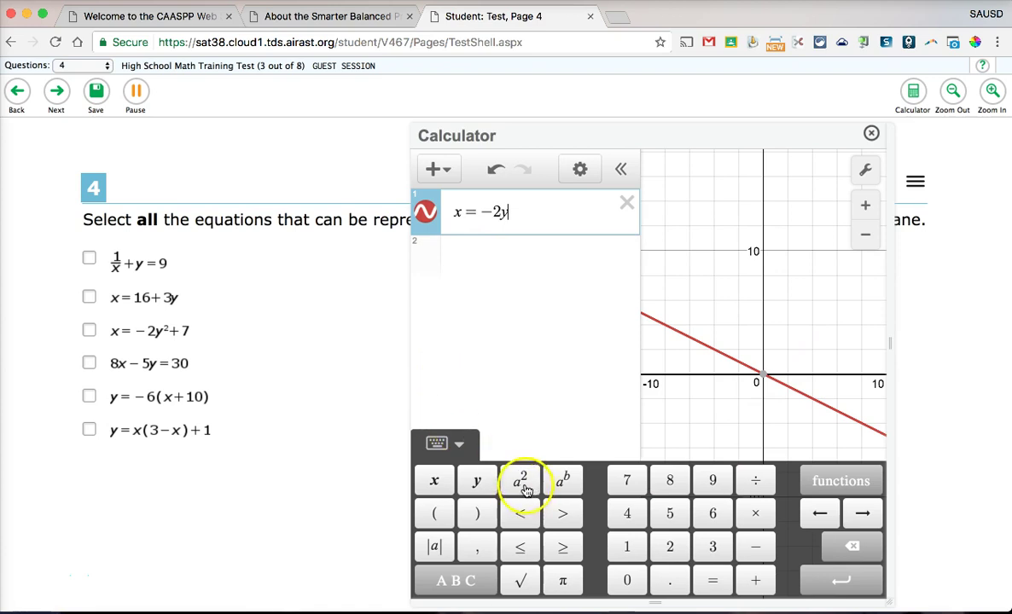
text(+7)
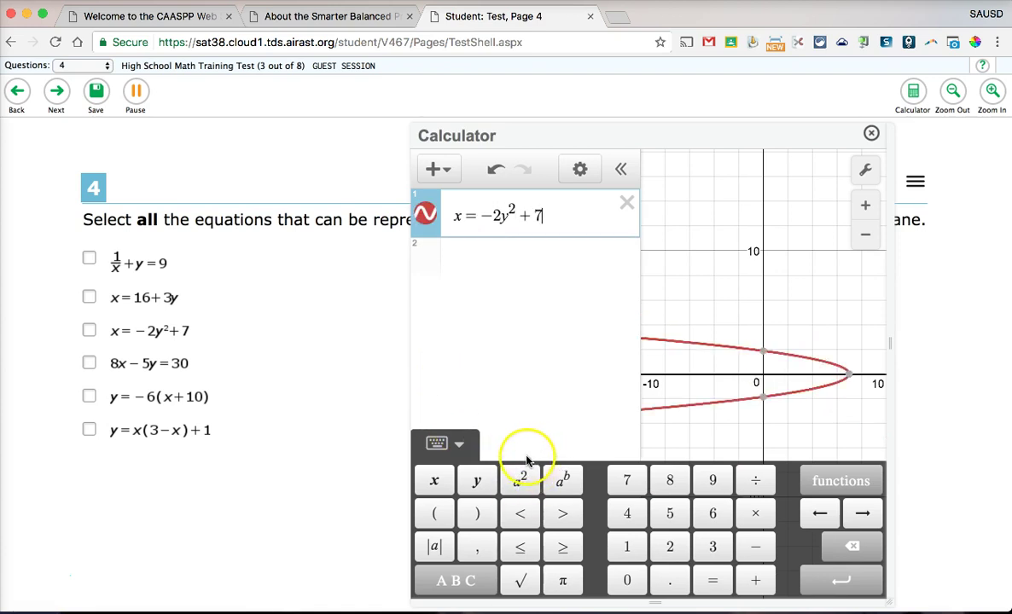
click(298, 323)
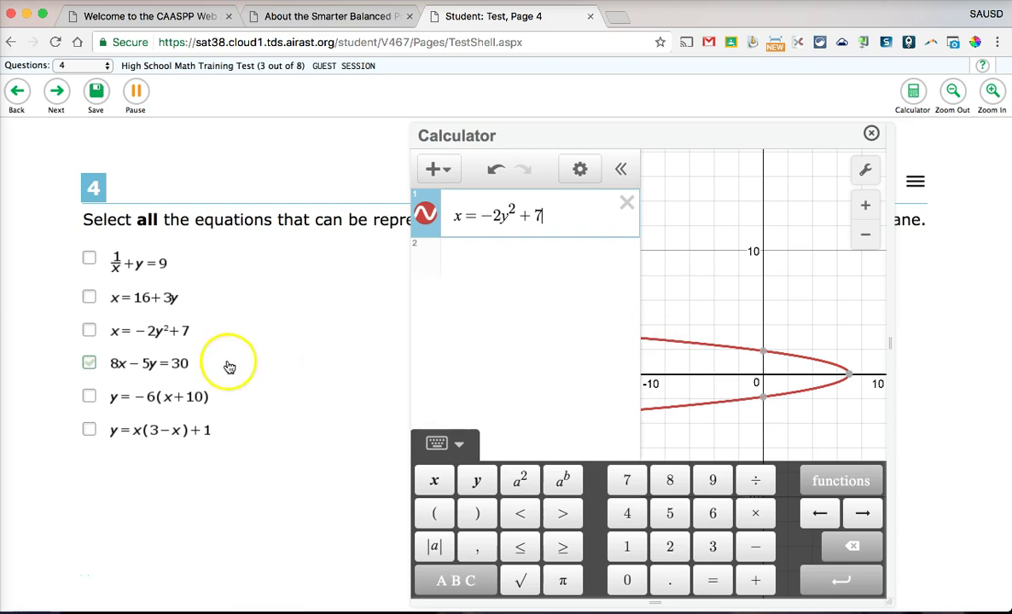
click(872, 133)
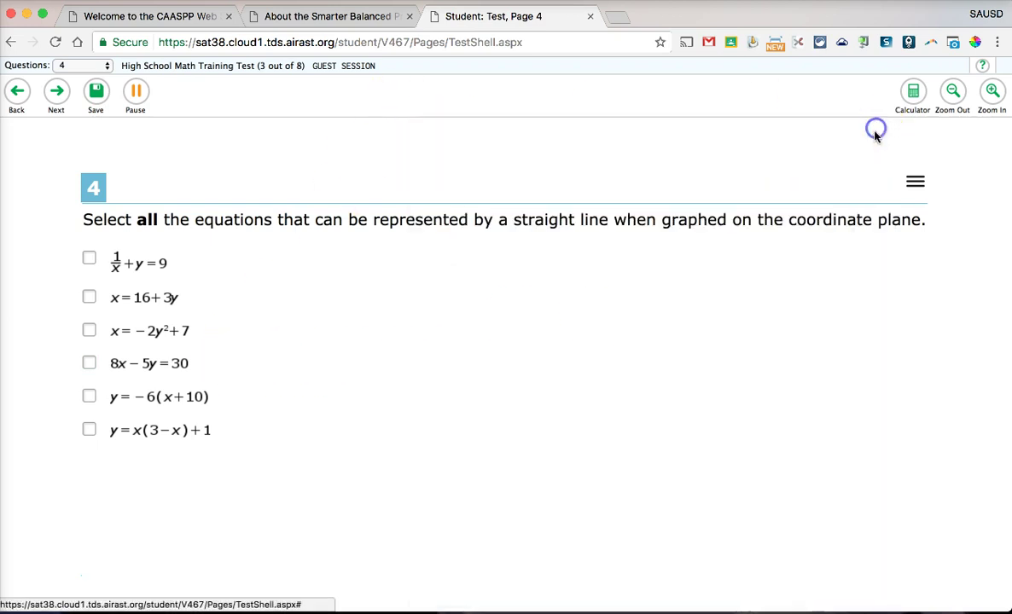
Strike through the answer option x = −2y² + 7 in question 4
click(915, 181)
click(921, 293)
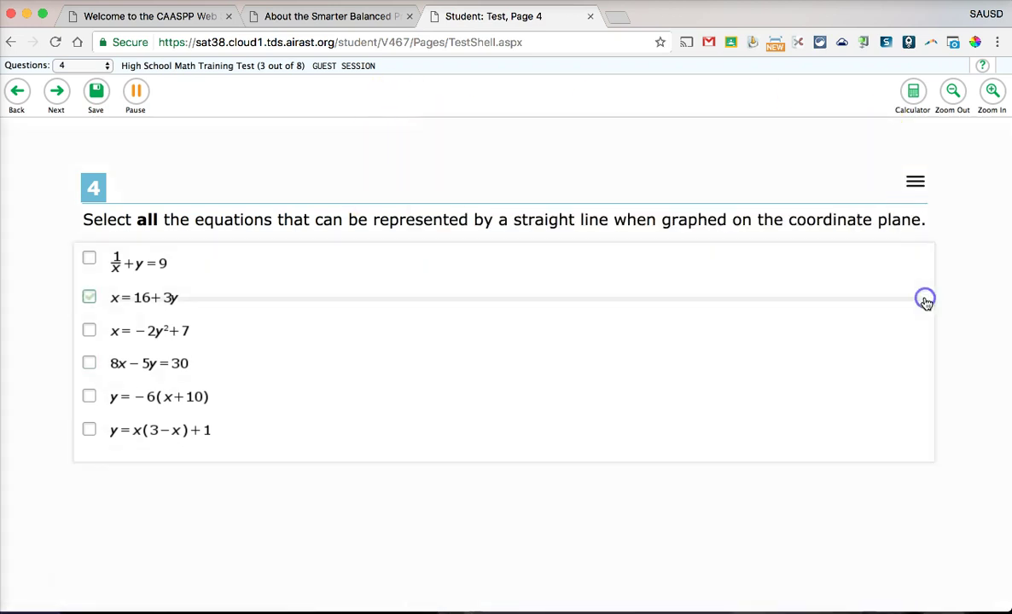
click(140, 336)
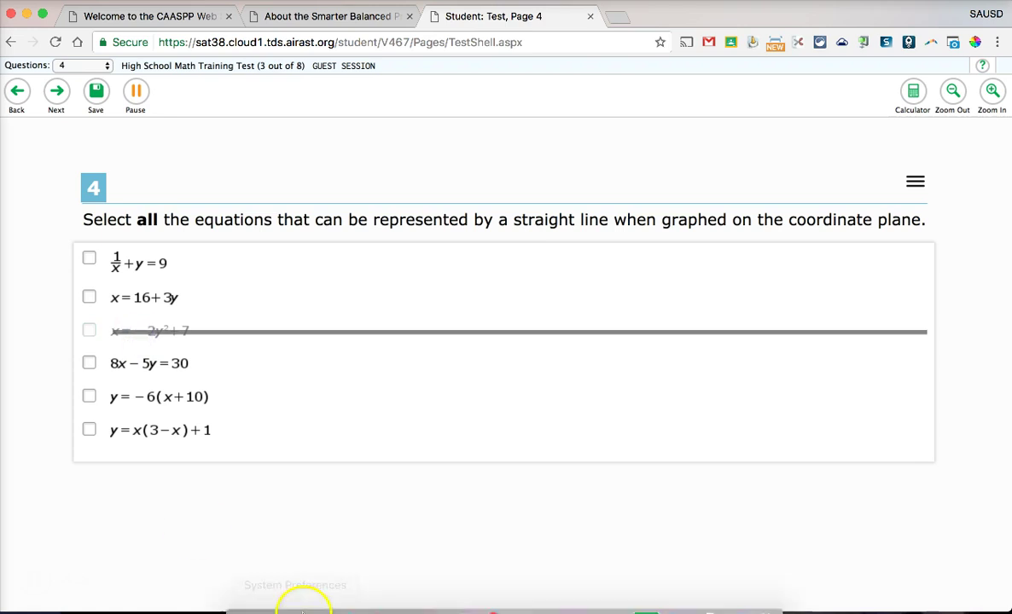
Remove the strikethrough from x = −2y² + 7 in question 4 and strike that answer option through again
click(89, 334)
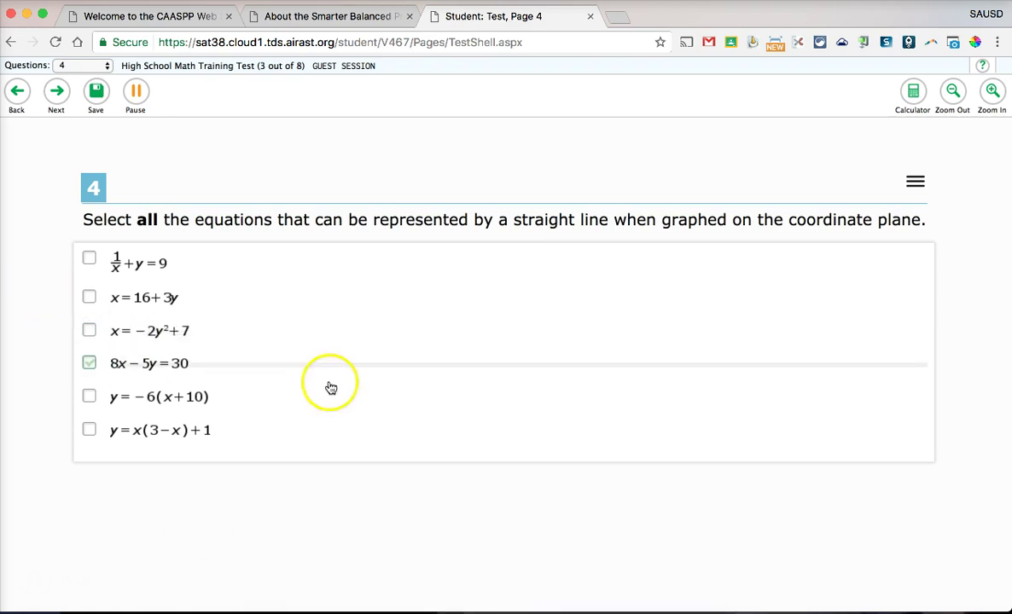
click(918, 182)
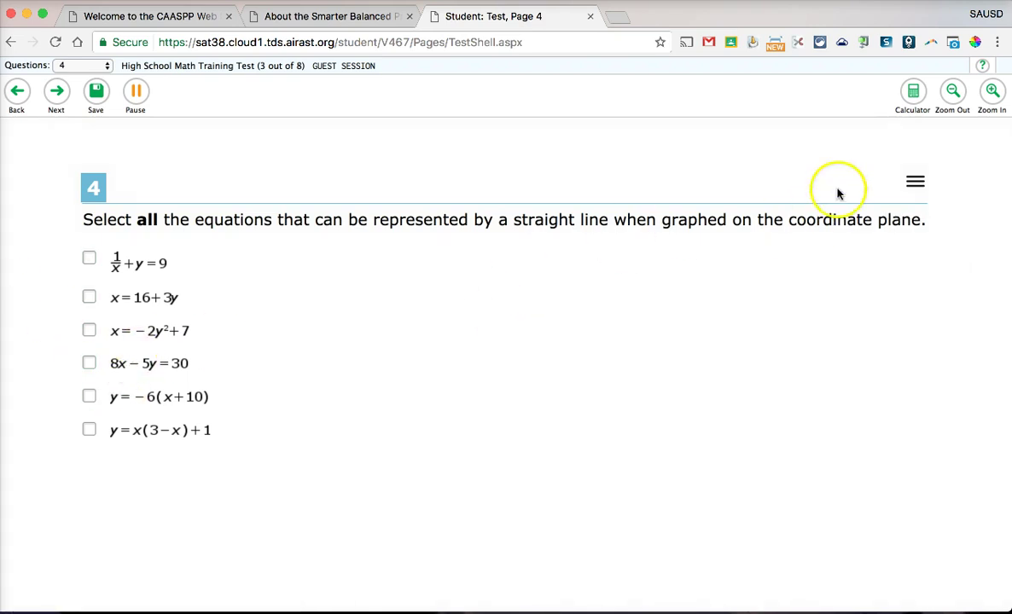
click(915, 180)
click(937, 290)
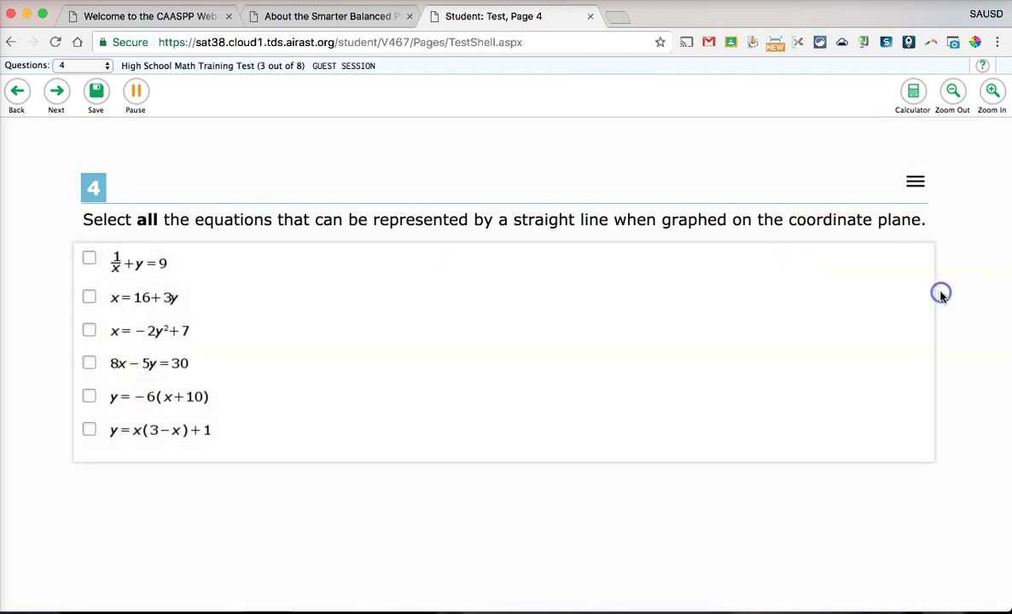
click(138, 333)
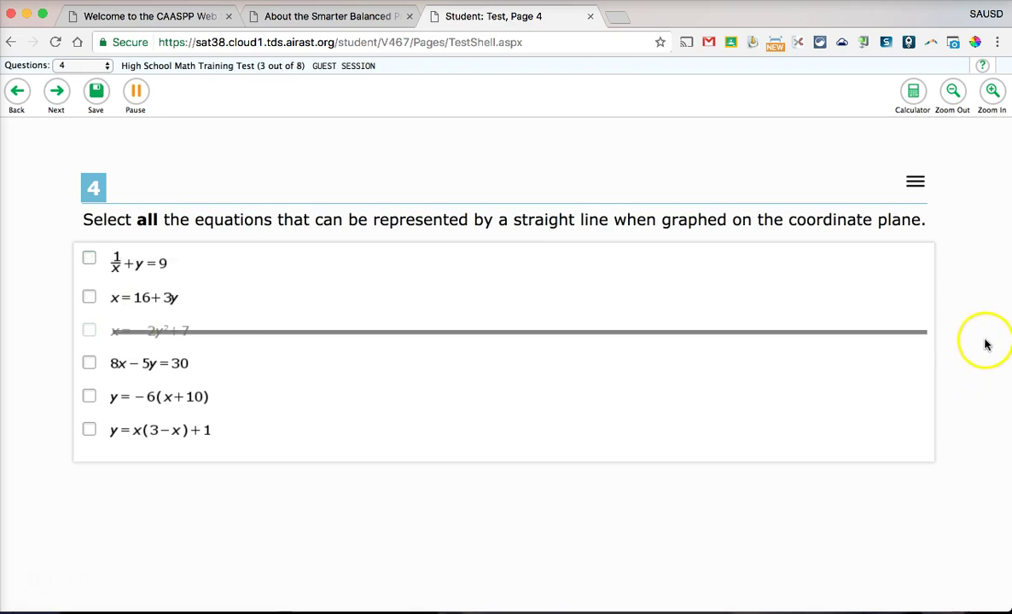
Toggle the struck-out option x = −2y² + 7 on and off, and select x = 16 + 3y, 1/x + y = 9 and y = −6(x + 10)
click(88, 330)
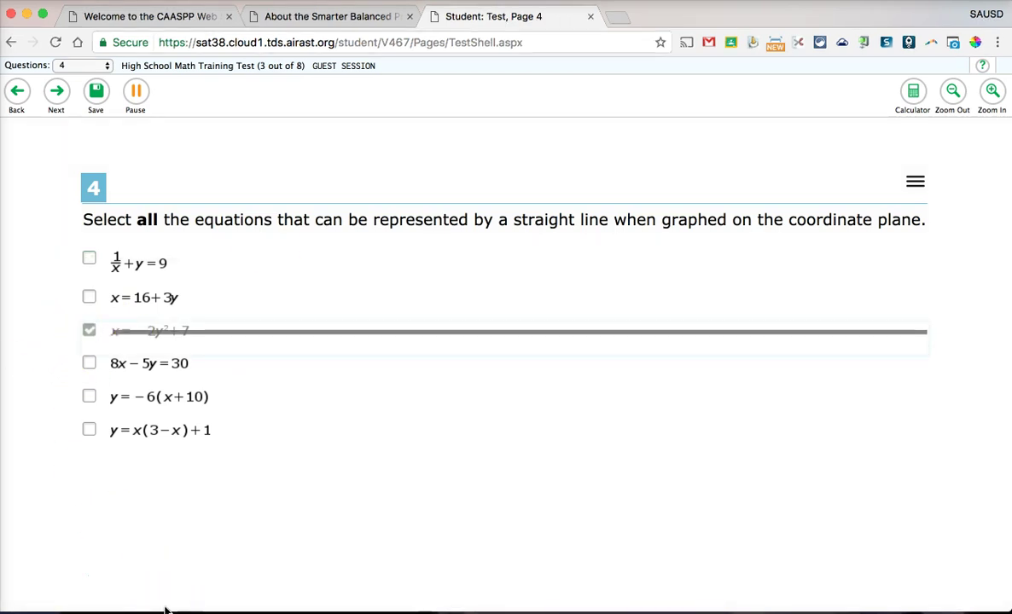
click(89, 330)
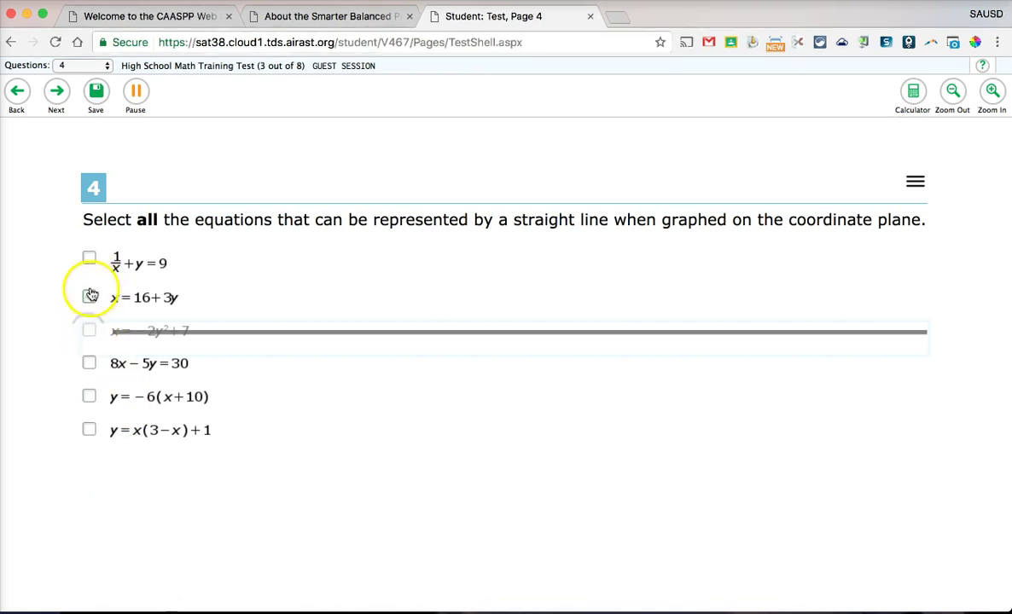
click(88, 297)
click(89, 260)
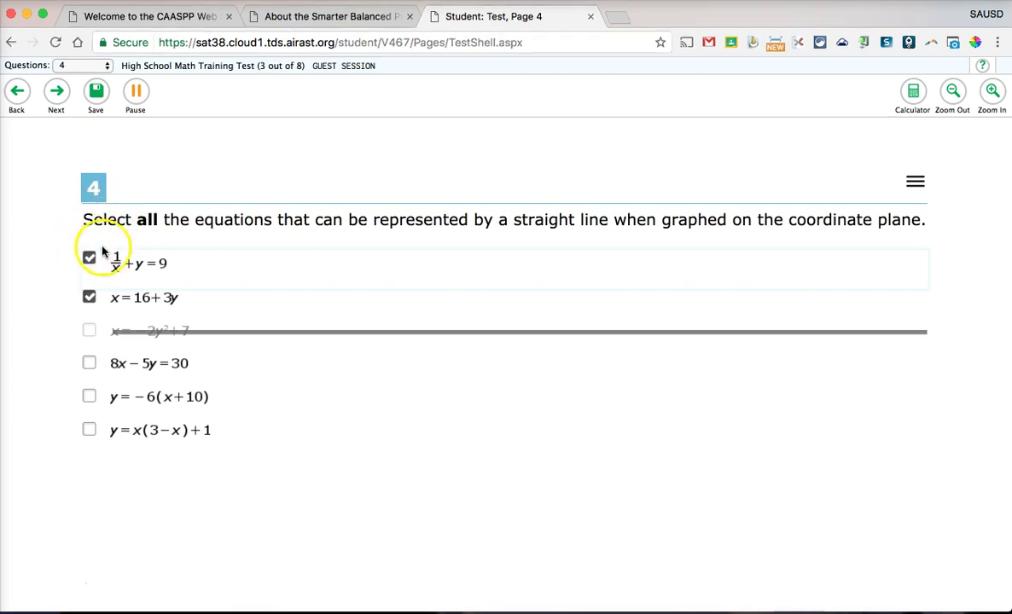
click(89, 398)
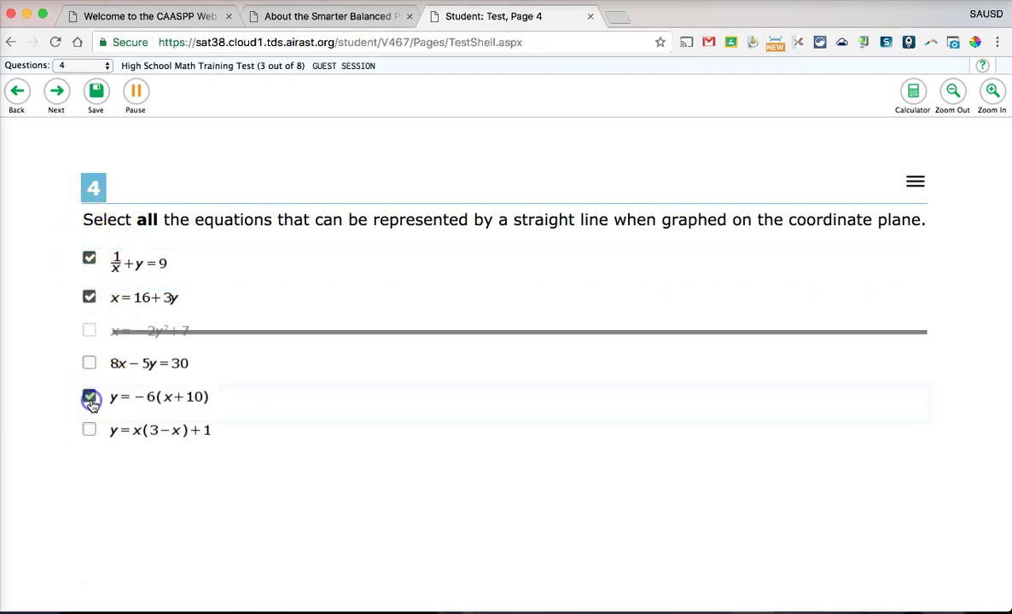
Clear all selected answers in question 4, try to advance without an answer, and dismiss the notice
click(89, 296)
click(88, 260)
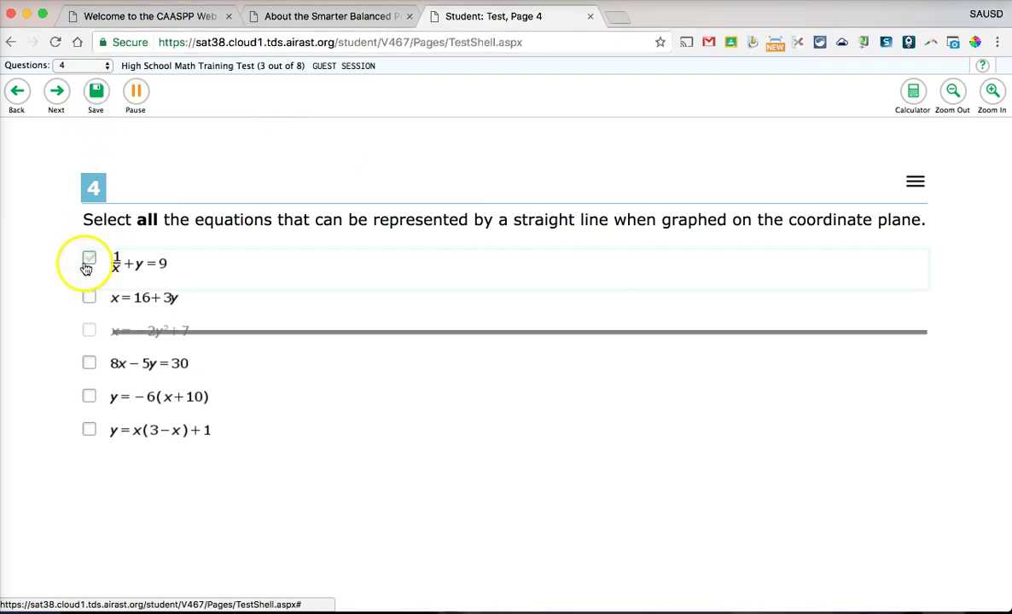
click(54, 99)
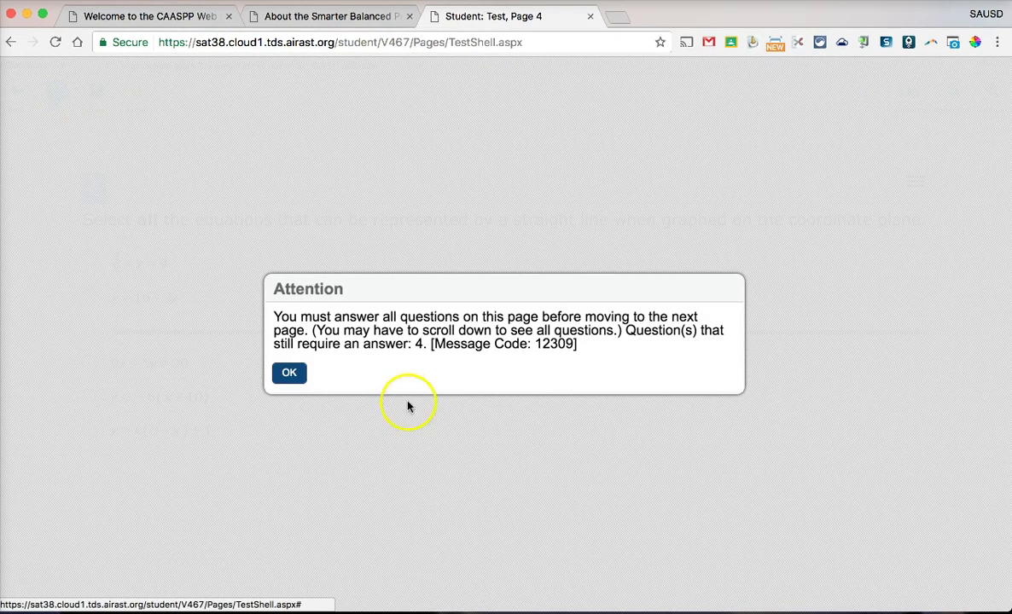
click(286, 375)
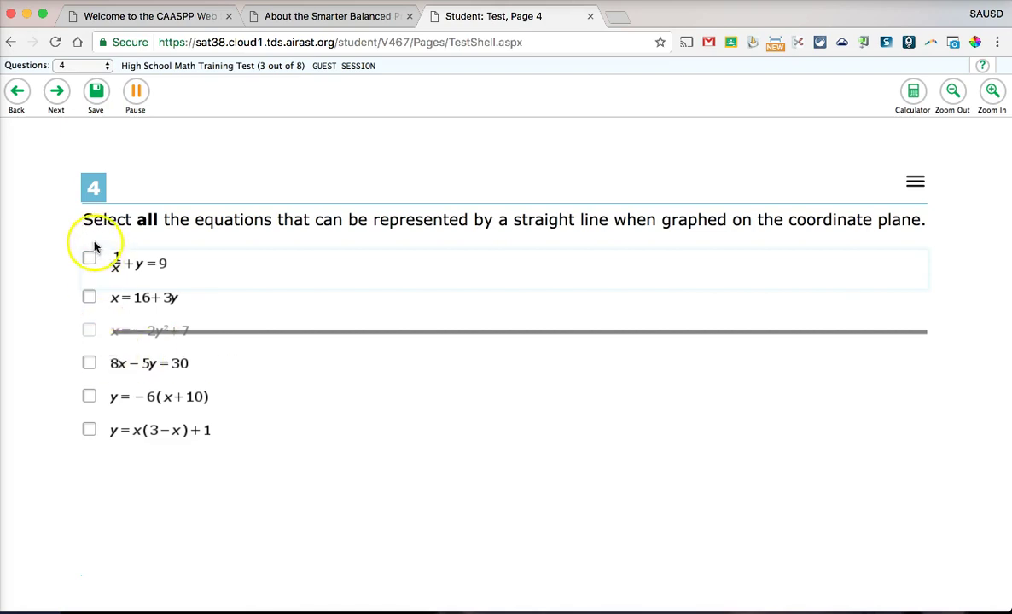
Answer question 4 with only x = 16 + 3y, save it and advance to question 5
click(89, 430)
click(88, 429)
click(89, 297)
click(94, 96)
click(56, 94)
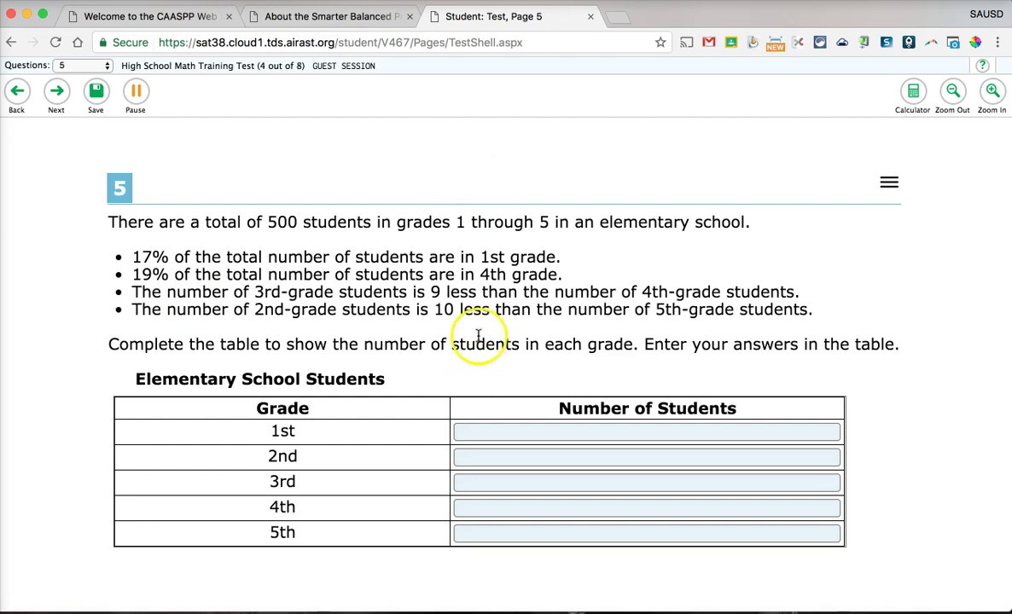
Enter 45 students for 1st grade and 2325 for 2nd grade in question 5's table
click(568, 436)
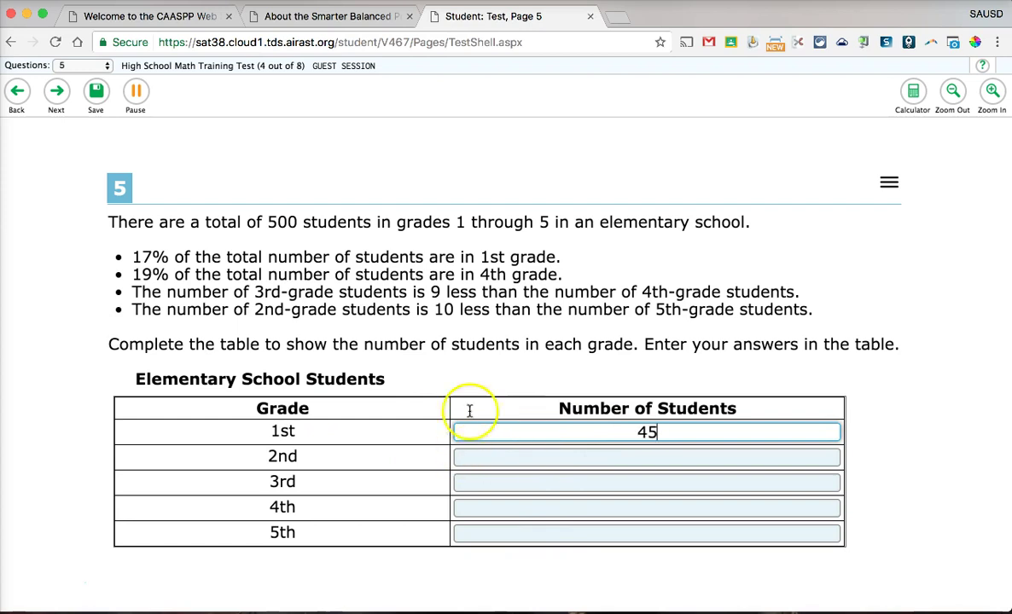
click(649, 470)
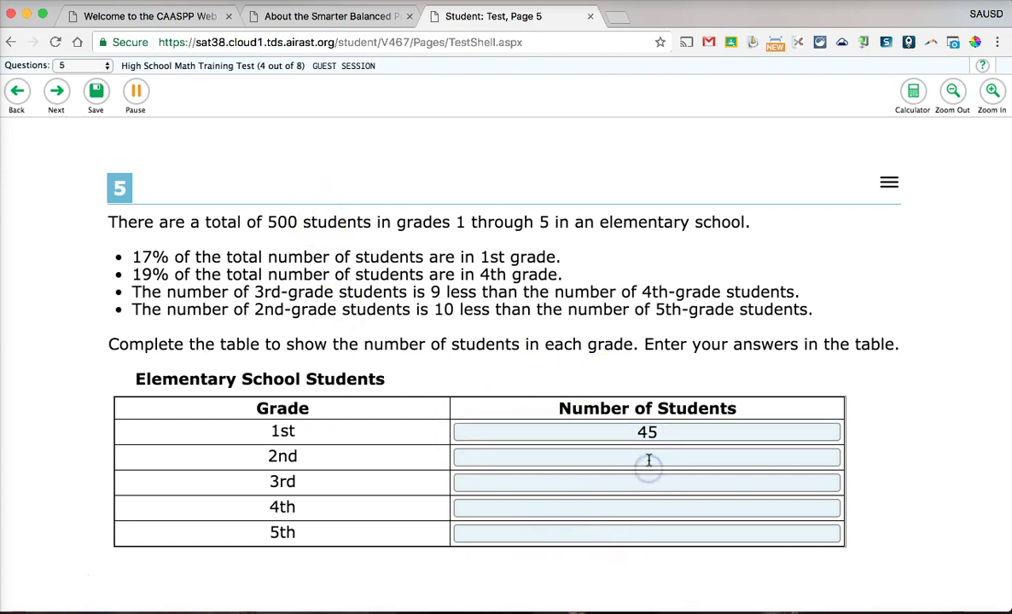
click(649, 460)
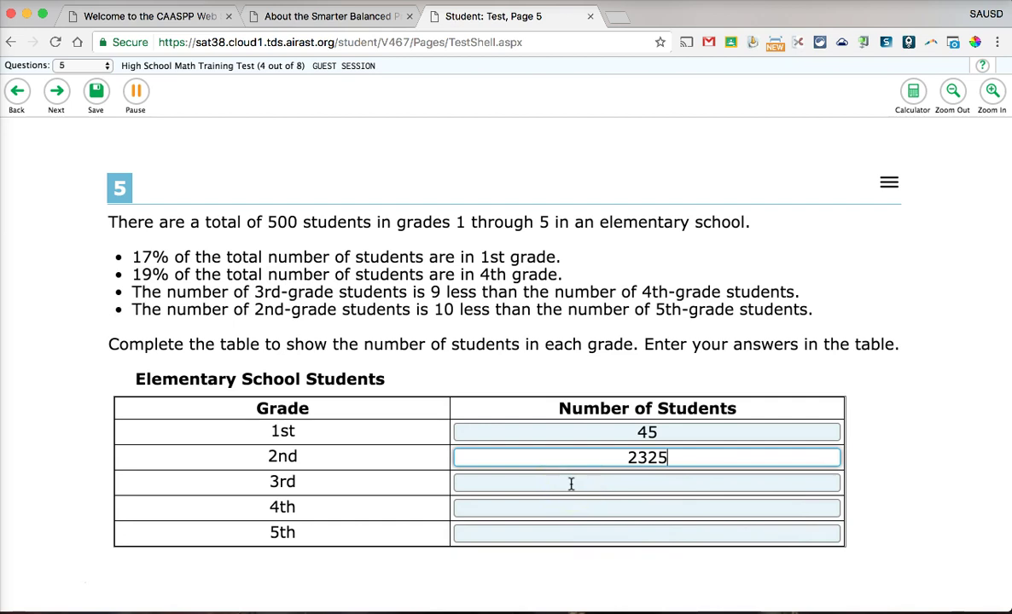
Mark question 5 for review and advance to question 6
click(888, 184)
click(914, 230)
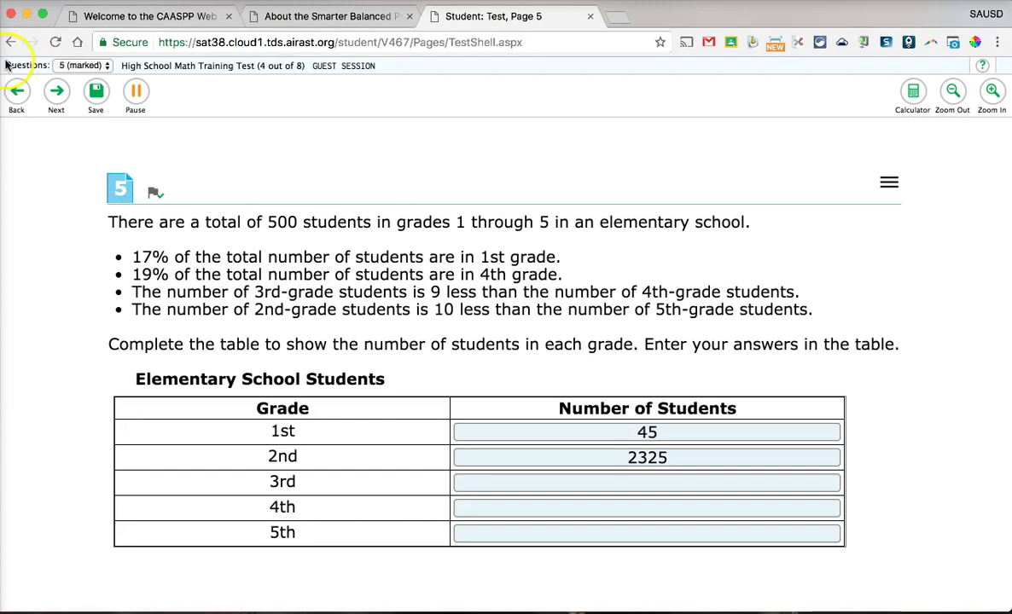
click(55, 94)
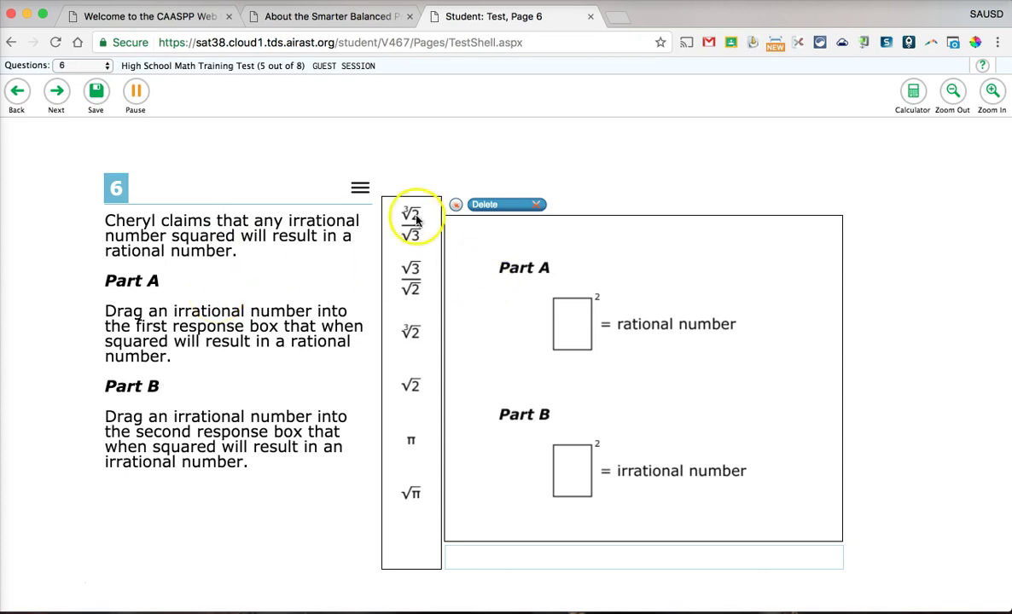
Place ∛2/√3 in the Part A response box and √π in the Part B response box of question 6
drag(410, 217, 569, 341)
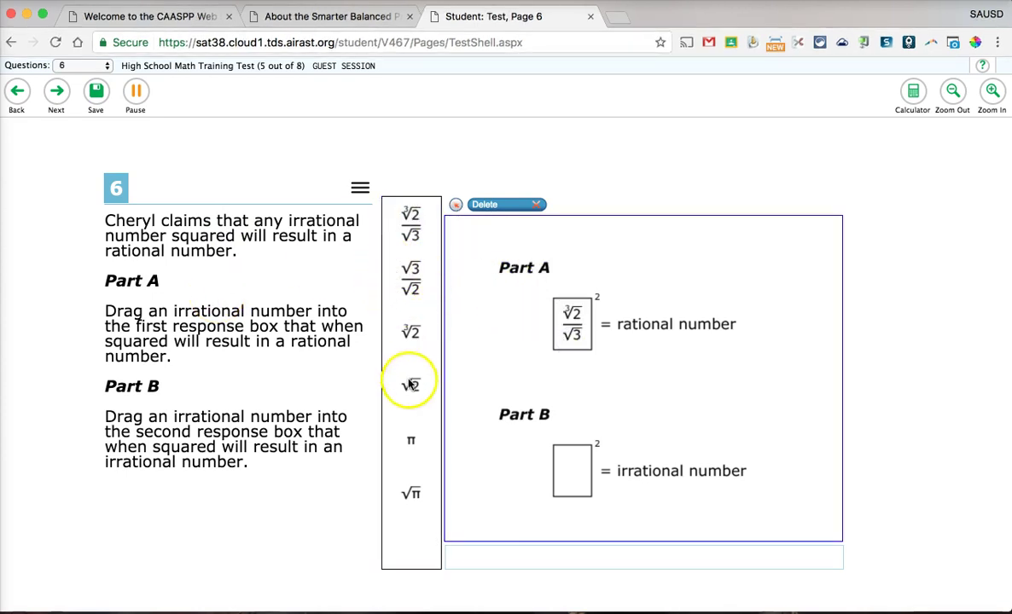
drag(410, 494, 628, 449)
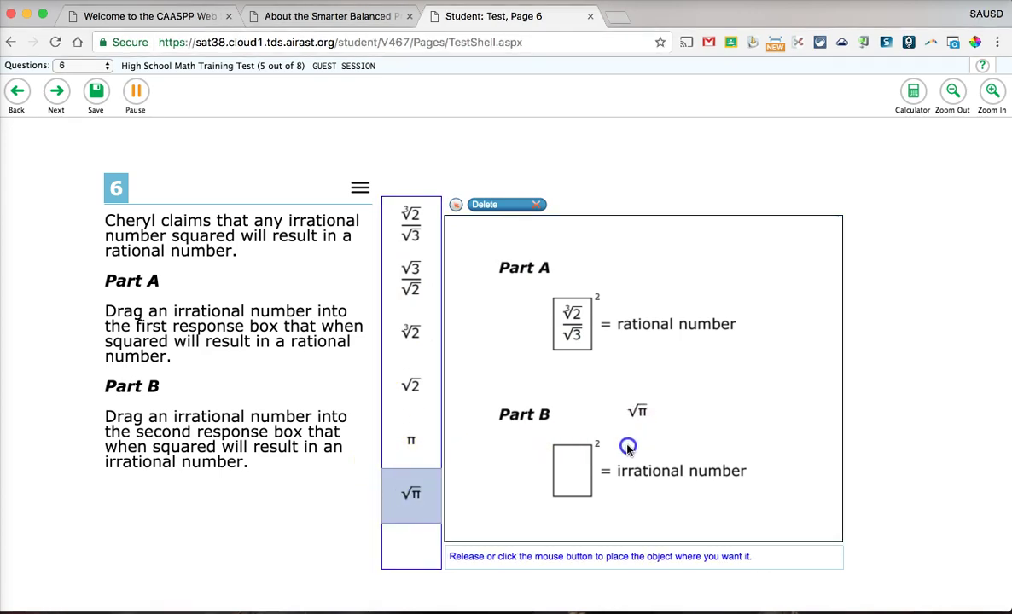
drag(568, 507, 568, 506)
click(570, 486)
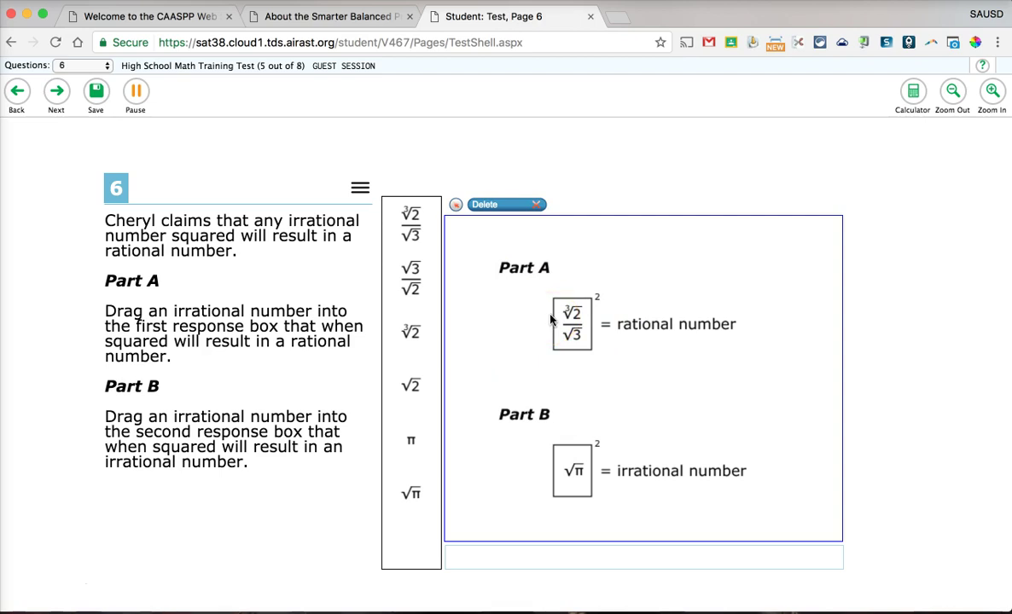
Delete ∛2/√3 from question 6's Part A response box and turn off the Delete tool
click(565, 335)
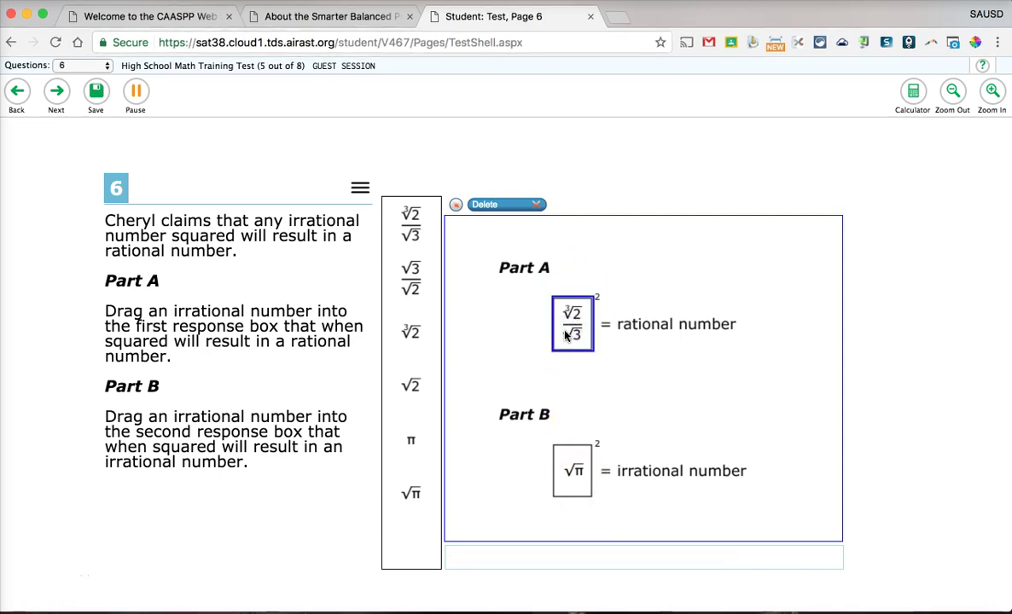
click(493, 204)
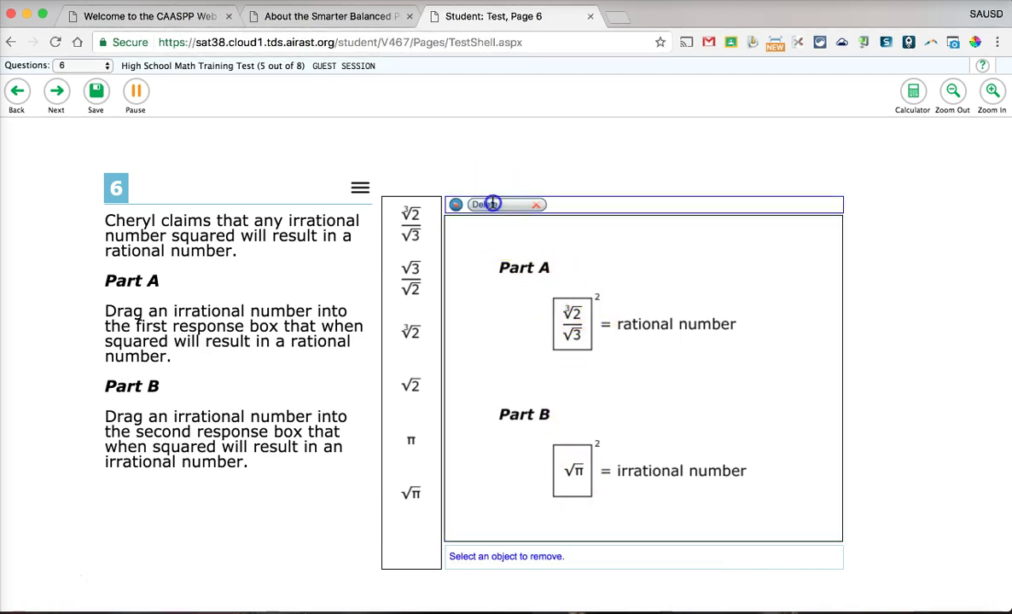
click(574, 329)
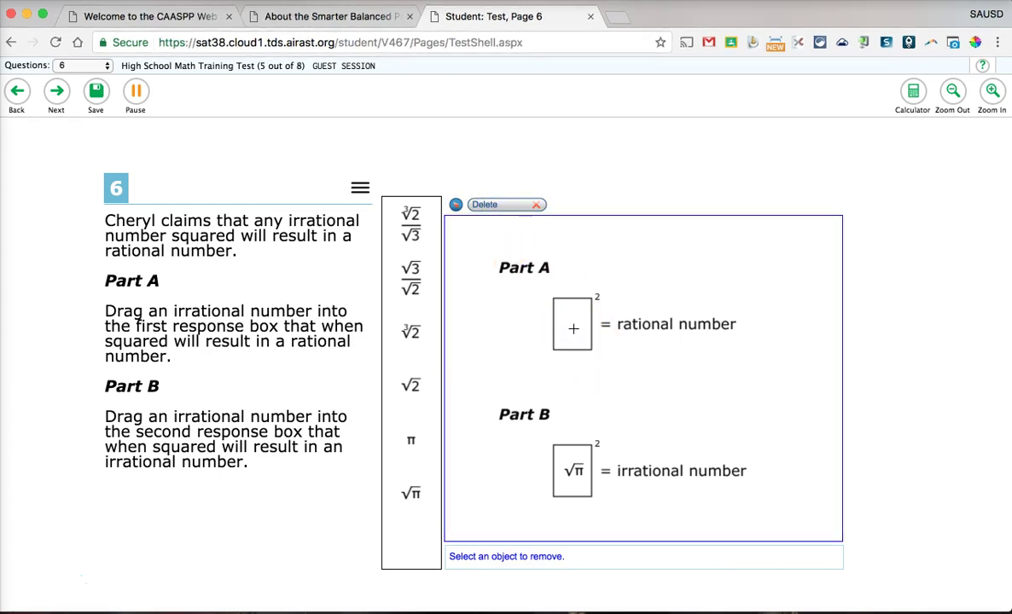
click(484, 205)
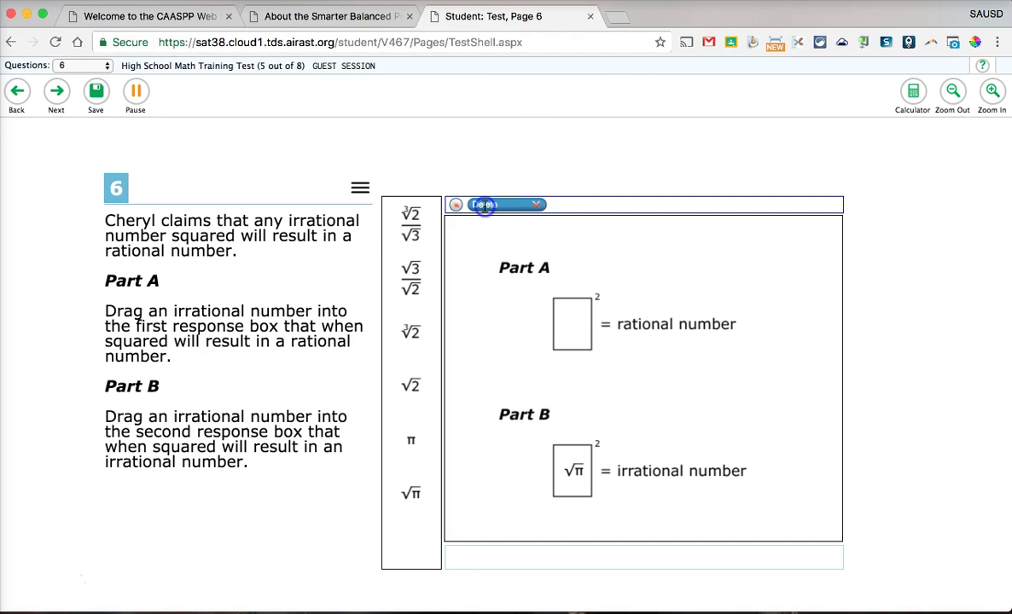
Move √π out of the Part B response box and delete it from the answer area
click(572, 469)
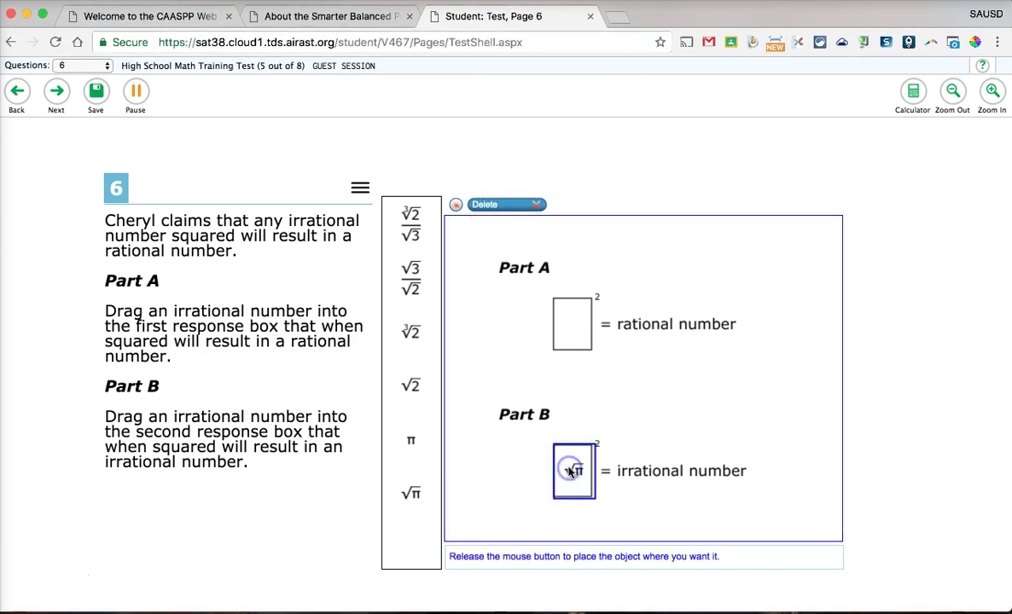
click(570, 471)
drag(585, 477, 468, 462)
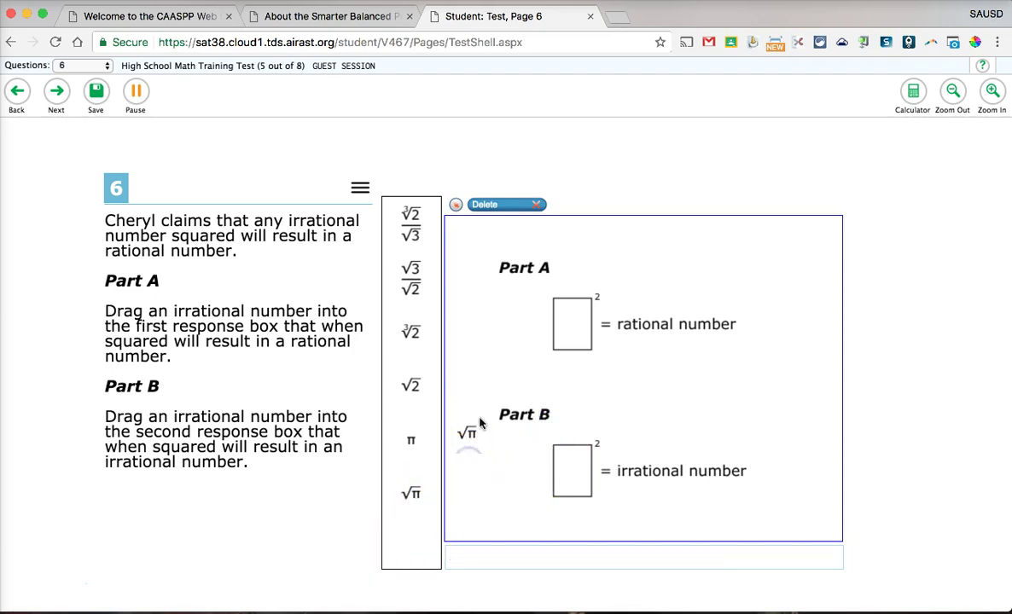
click(492, 205)
click(465, 432)
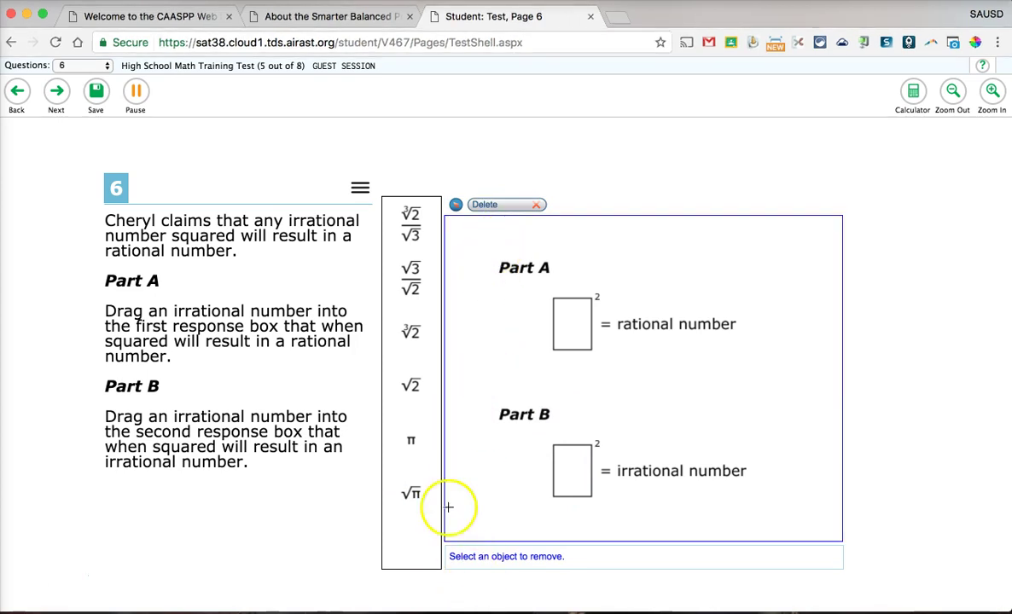
Place ∛2 in question 6's Part A response box, leave Part B empty, and advance to question 7
drag(410, 333, 566, 348)
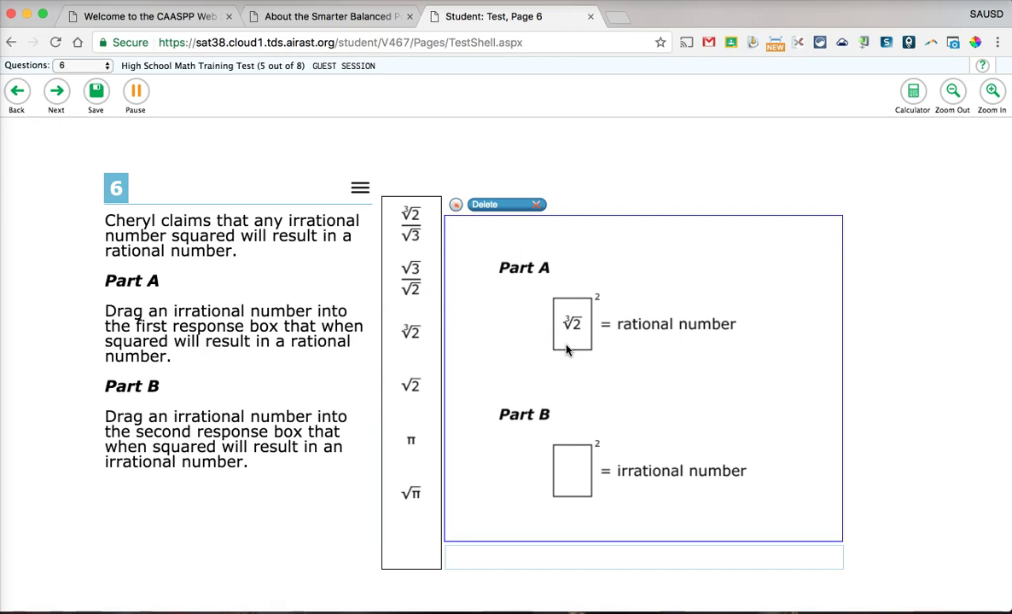
click(48, 95)
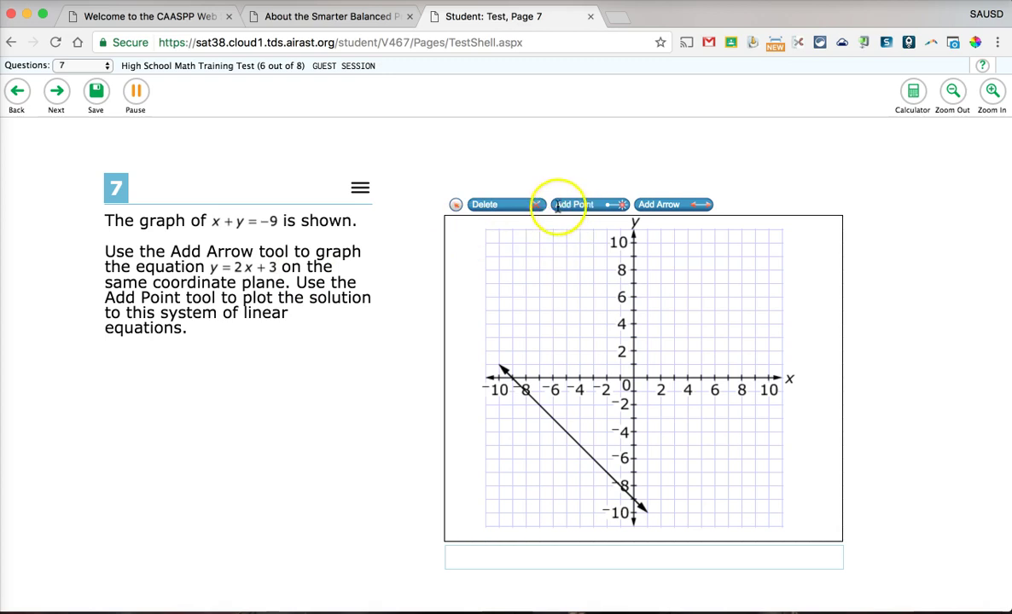
Draw two double arrows on question 7's graph, from (−10, −4) to (5, 11) and from (−7, −9) to (4, 2)
click(673, 204)
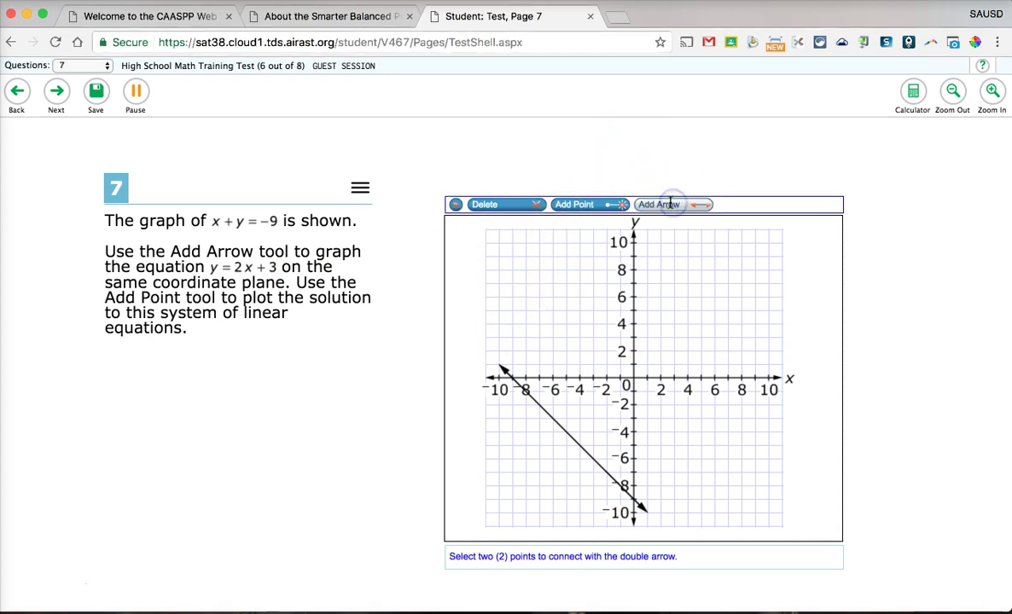
click(500, 432)
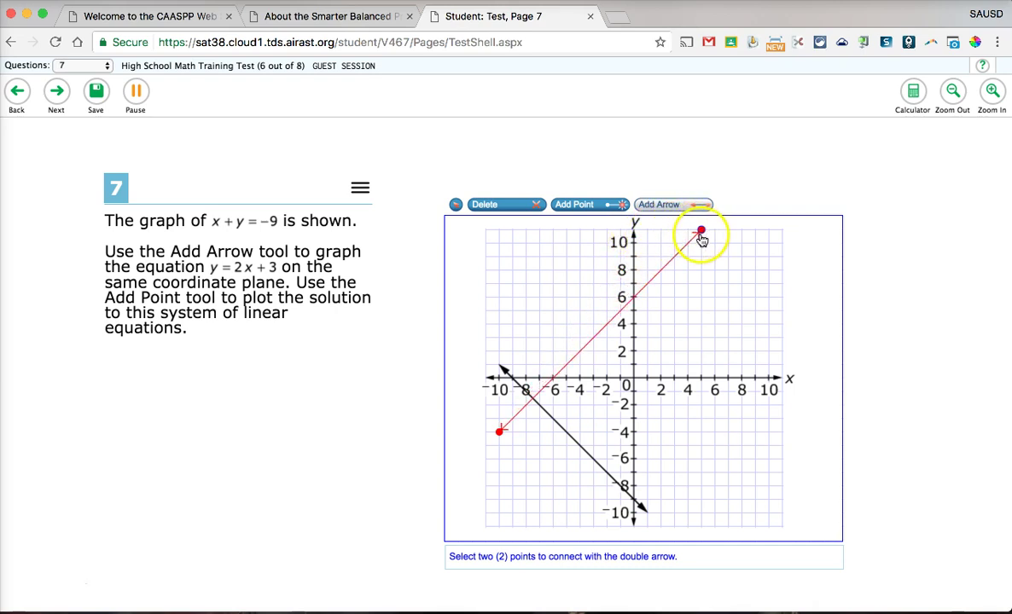
click(702, 233)
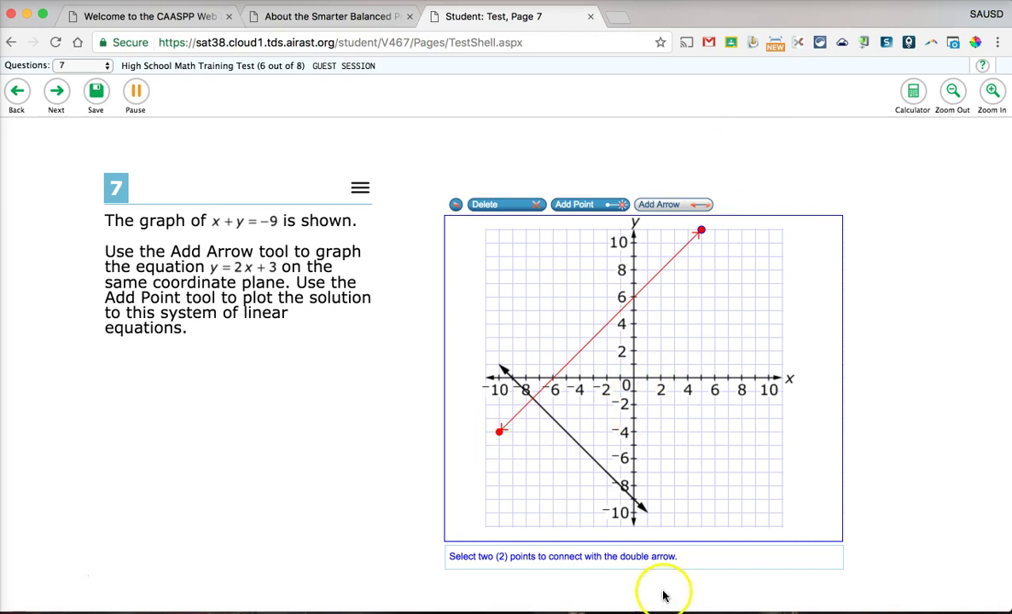
click(540, 500)
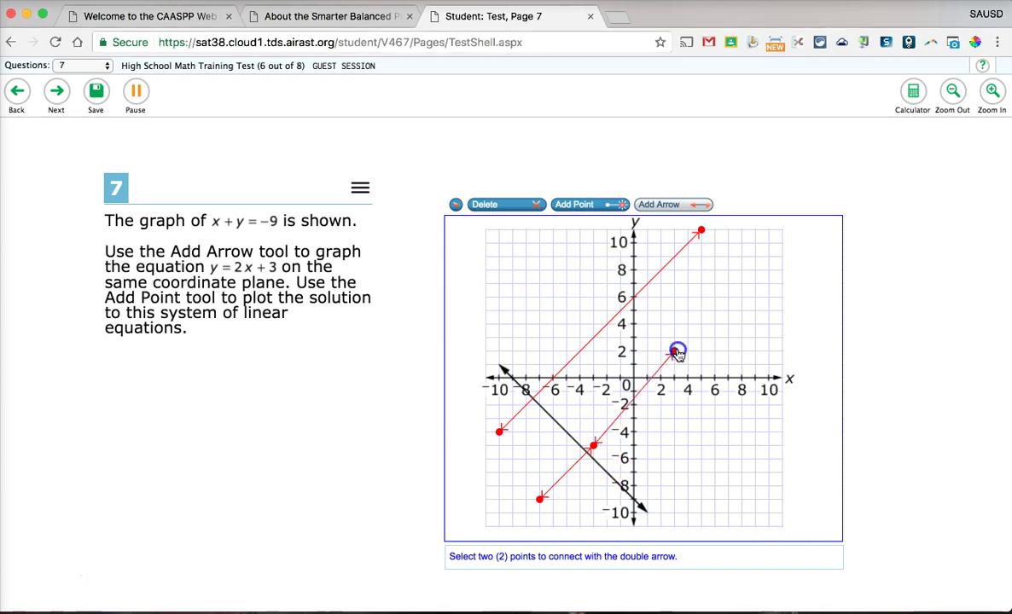
click(686, 357)
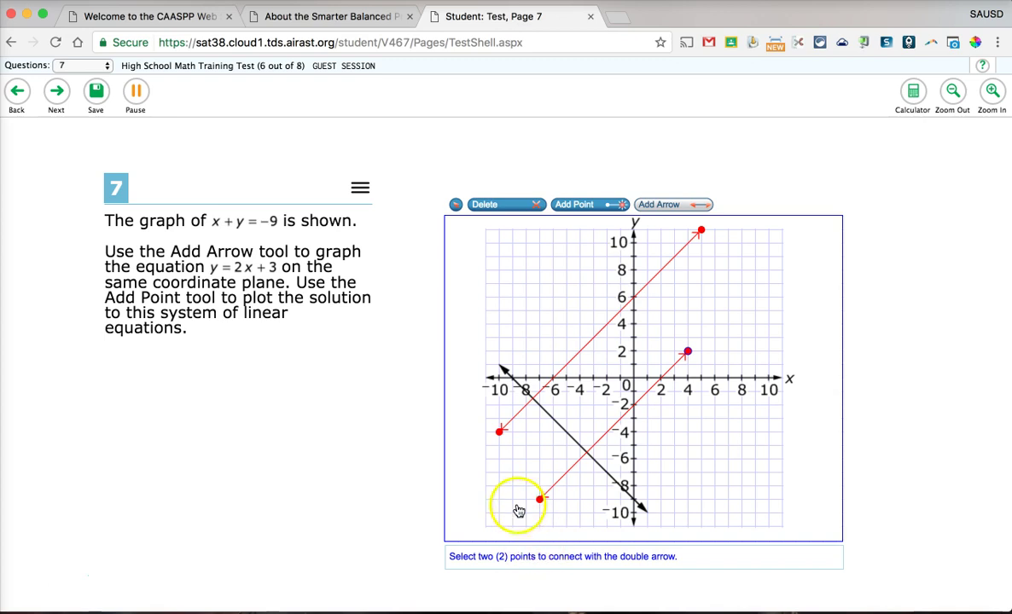
Plot points at (0, 6) and (0, −2) on question 7's graph and advance to question 8
click(588, 205)
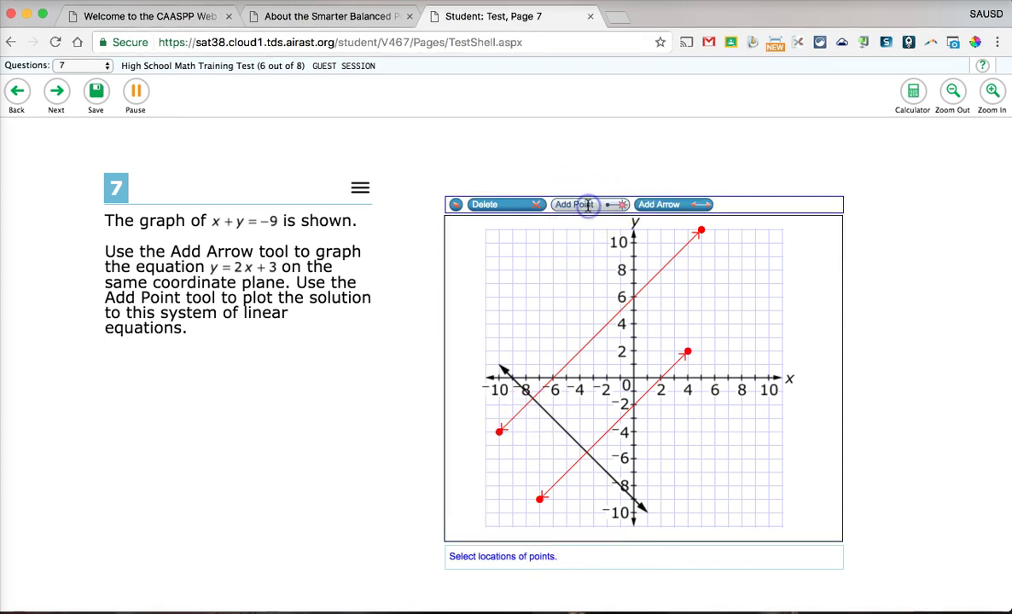
click(633, 297)
click(633, 405)
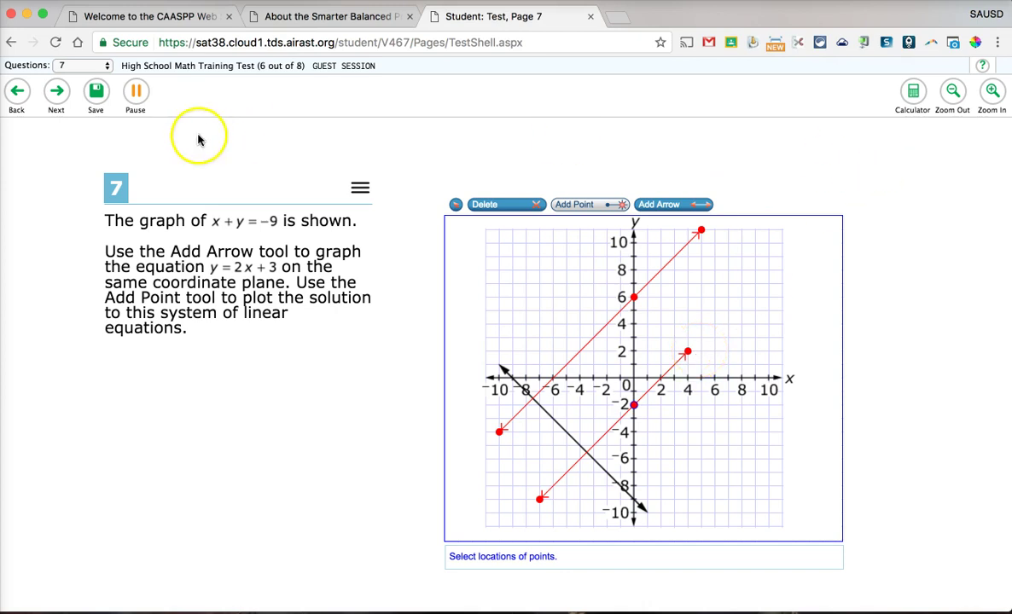
click(54, 94)
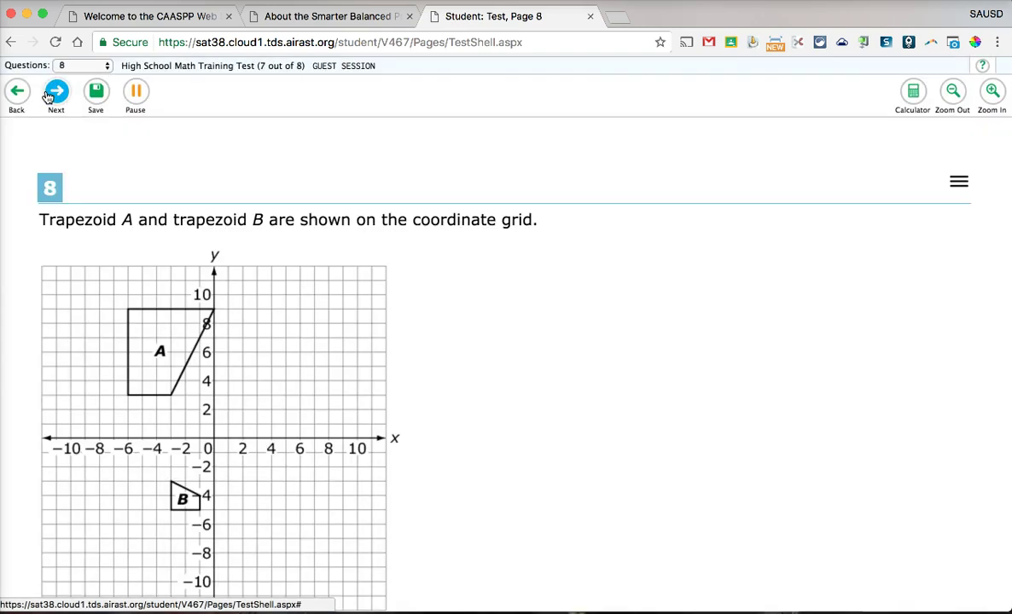
Enter the placeholder text "sdsdcs" in question 8's response area below the trapezoid description prompt
scroll(337, 543, down, 3)
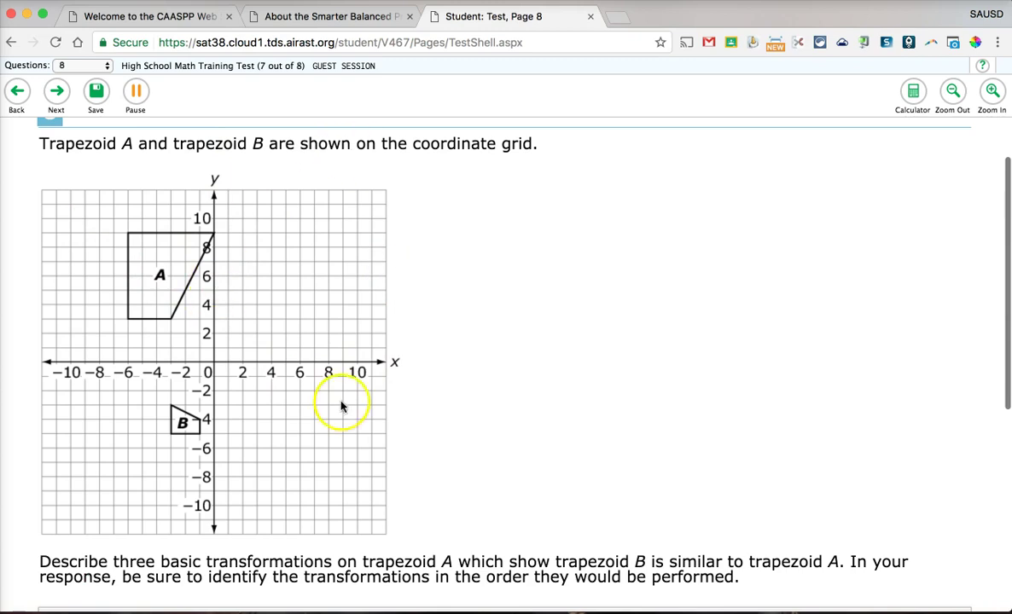
scroll(361, 401, down, 1)
scroll(362, 401, down, 10)
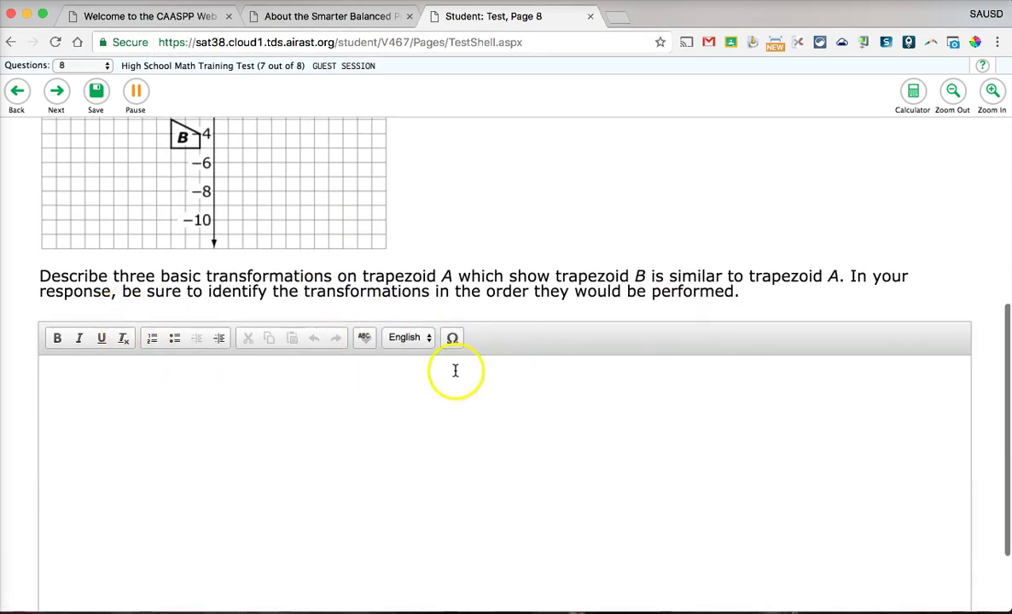
click(259, 446)
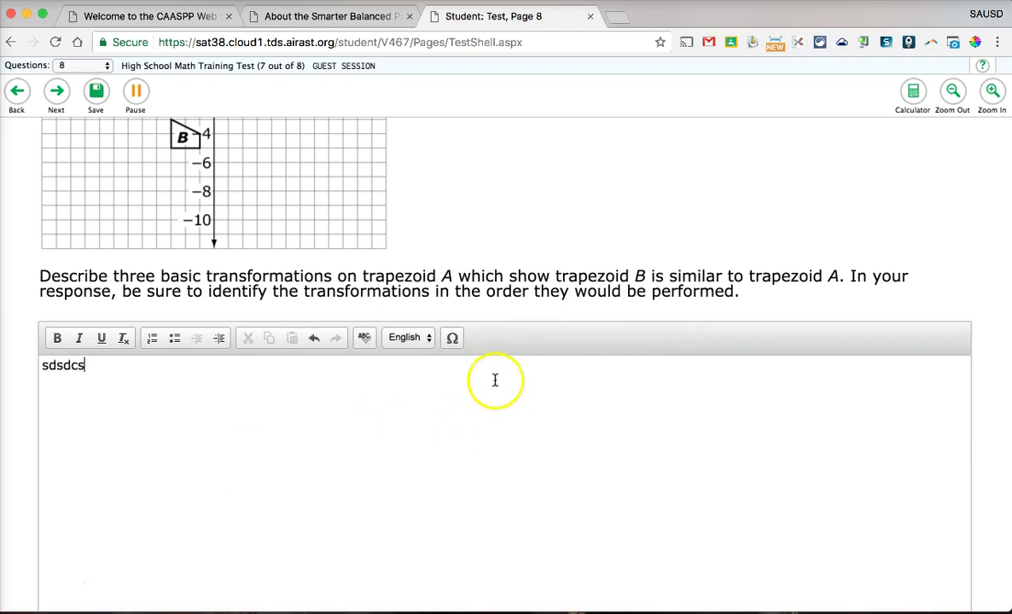
View the special characters available for question 8's response and close the list without inserting any
click(453, 341)
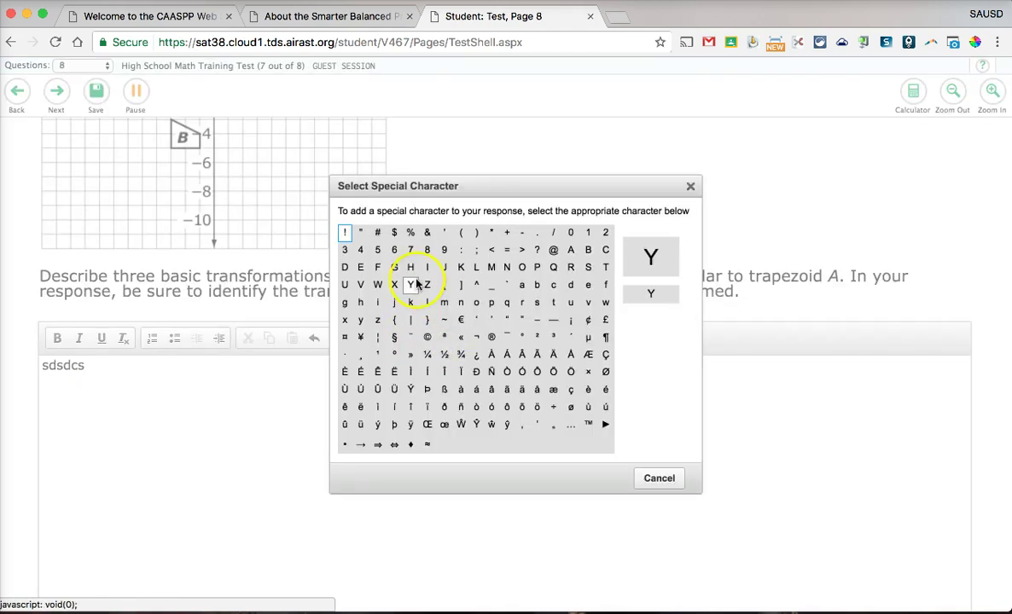
click(415, 326)
click(690, 187)
Save question 8's response and end the test, confirming to continue to the answer review page
click(572, 380)
scroll(572, 380, down, 3)
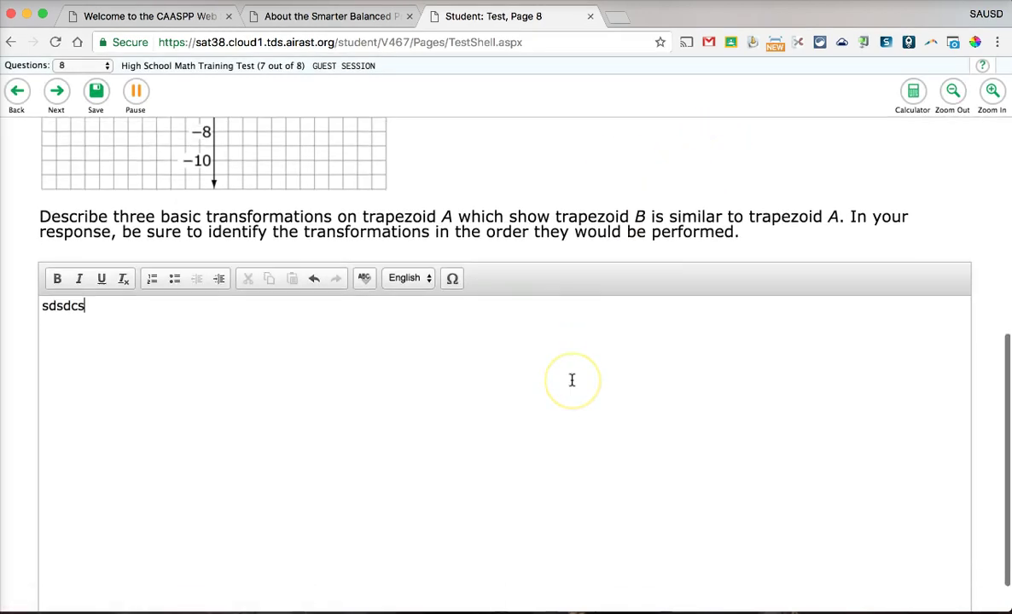
scroll(571, 380, up, 1)
scroll(572, 379, up, 1)
click(370, 428)
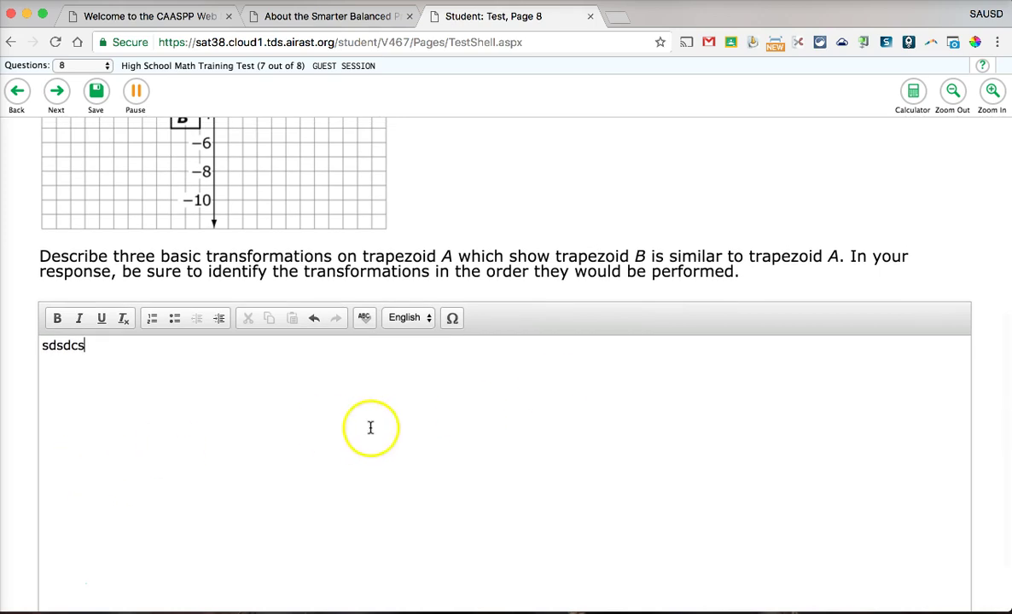
scroll(371, 428, up, 10)
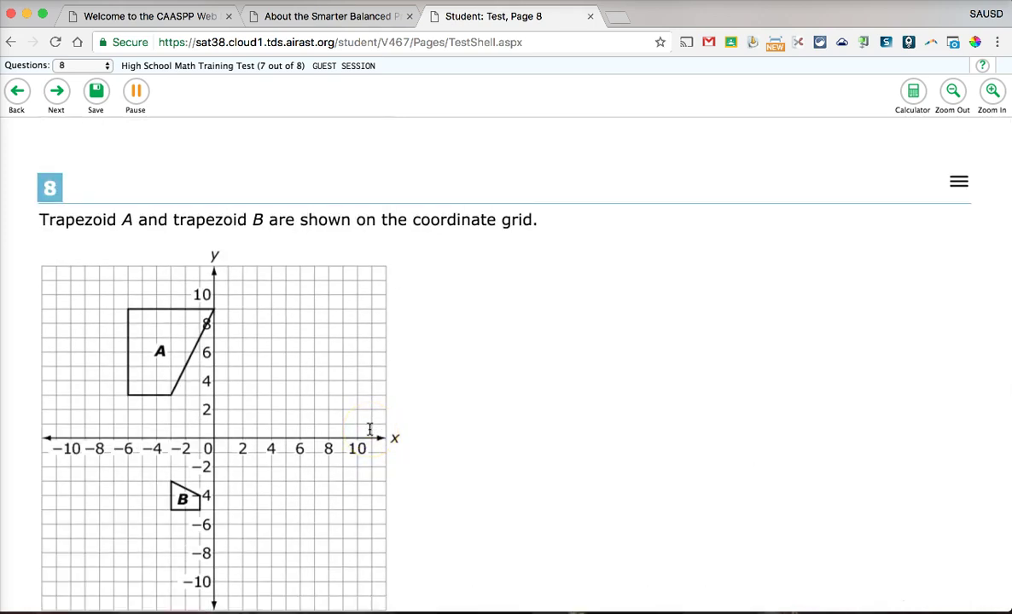
click(97, 91)
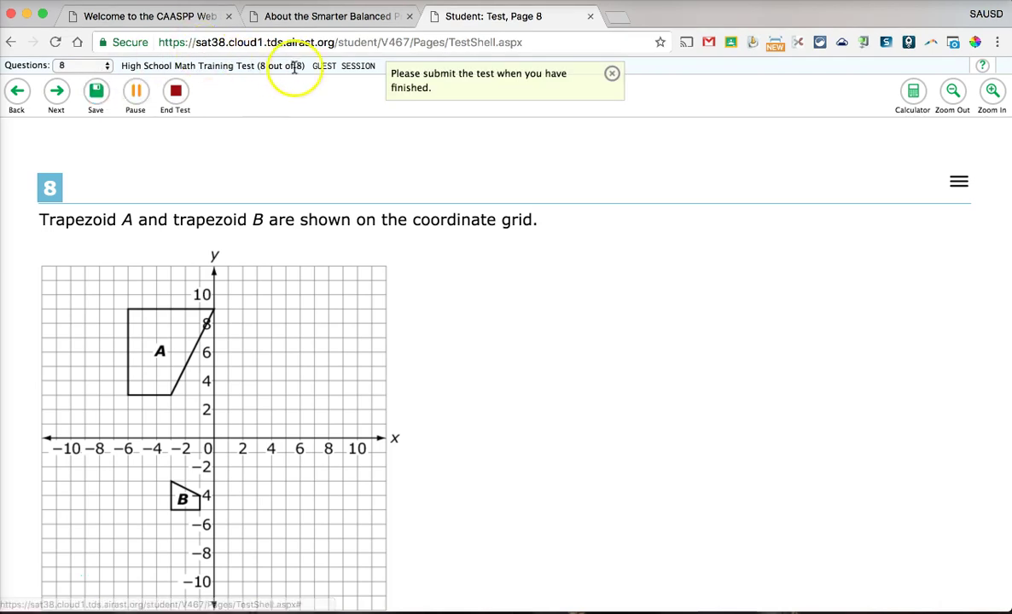
click(175, 96)
click(290, 368)
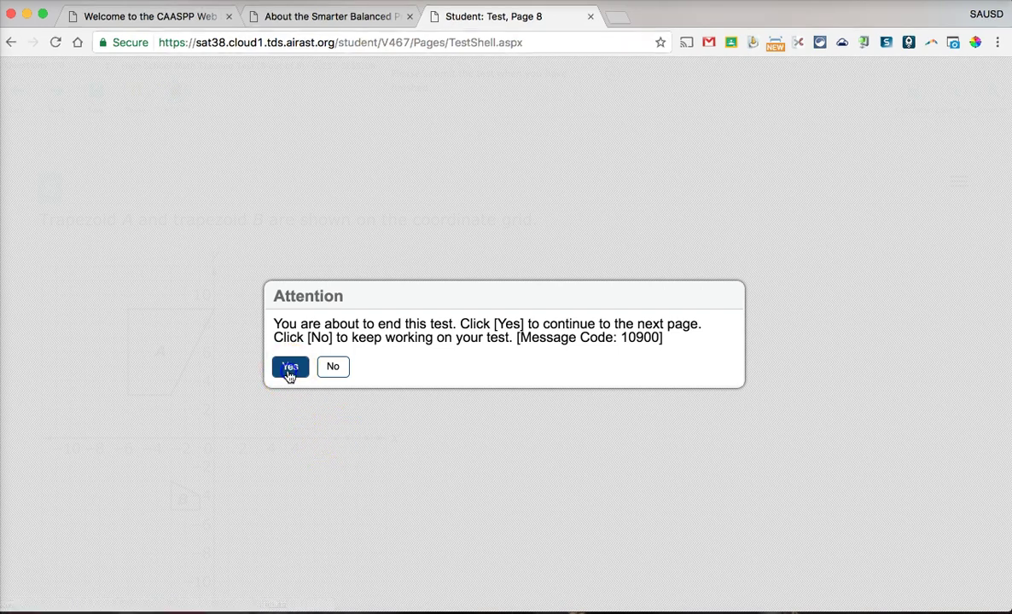
click(290, 368)
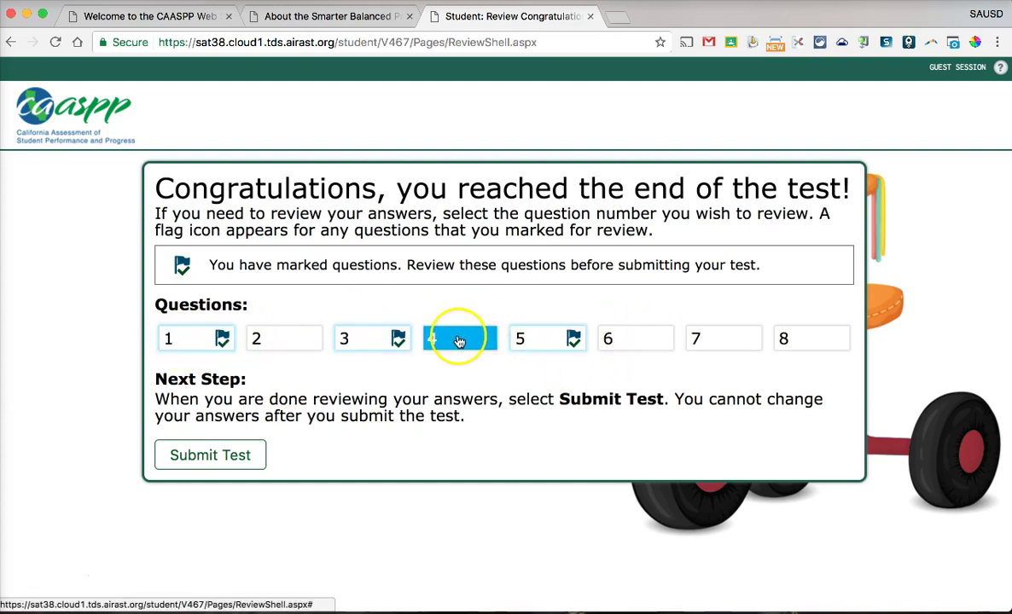
Reopen question 1, change its answer to option D, (m − 5)², and remove its review mark
click(205, 344)
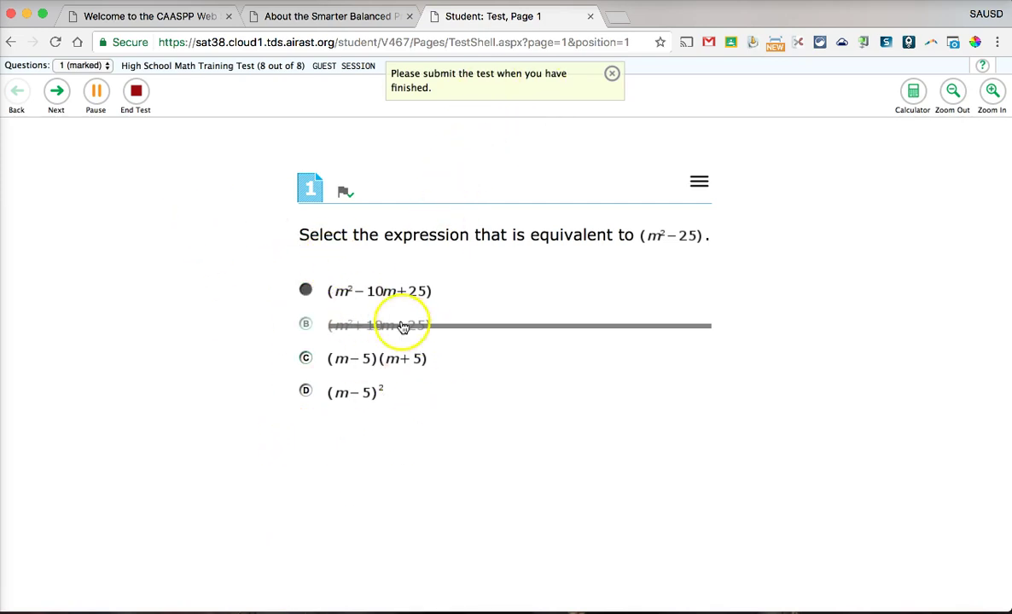
click(307, 392)
double_click(346, 191)
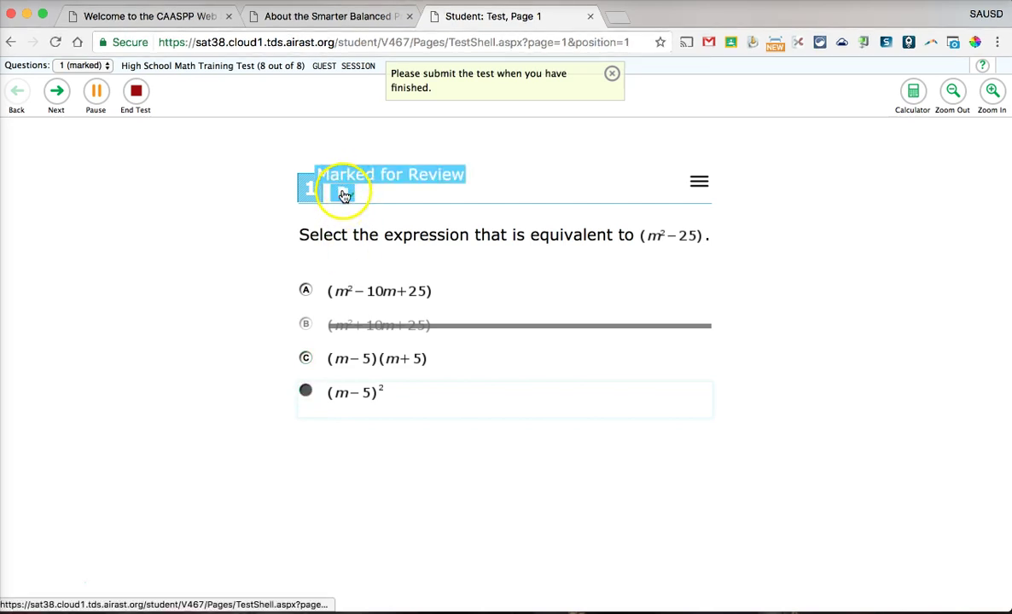
click(344, 194)
click(513, 185)
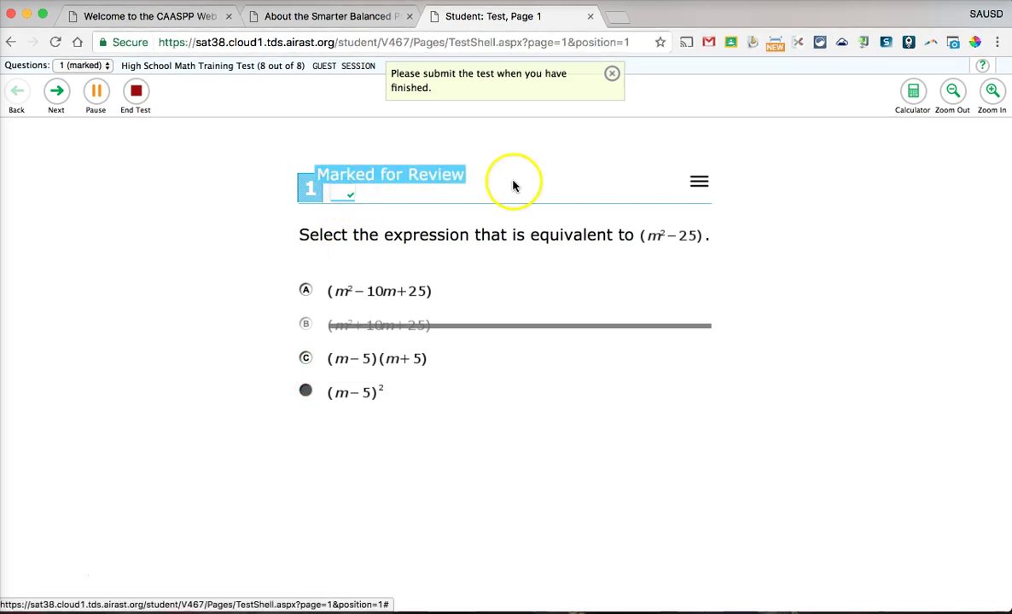
click(699, 184)
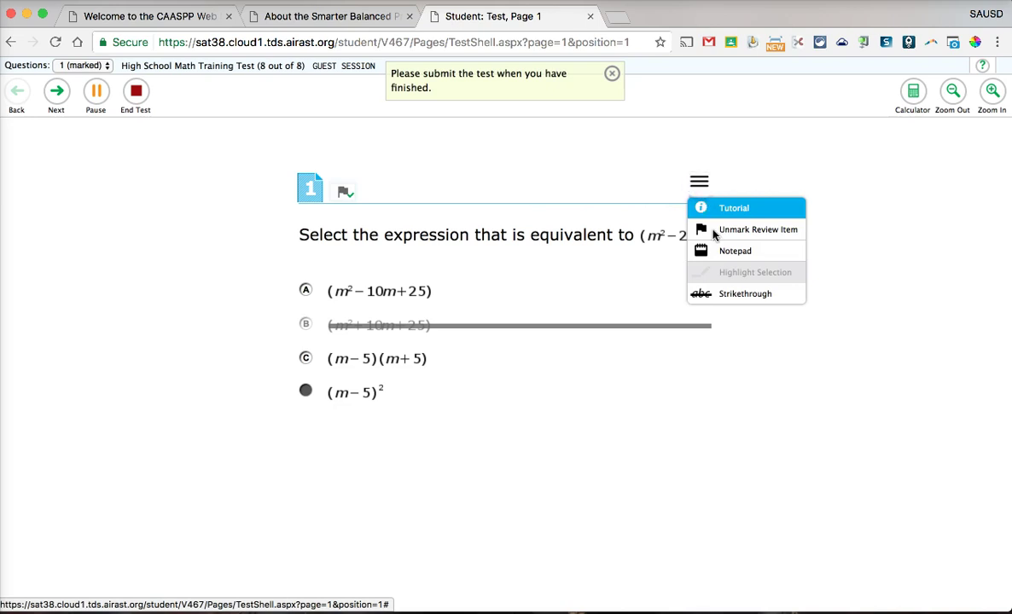
click(718, 231)
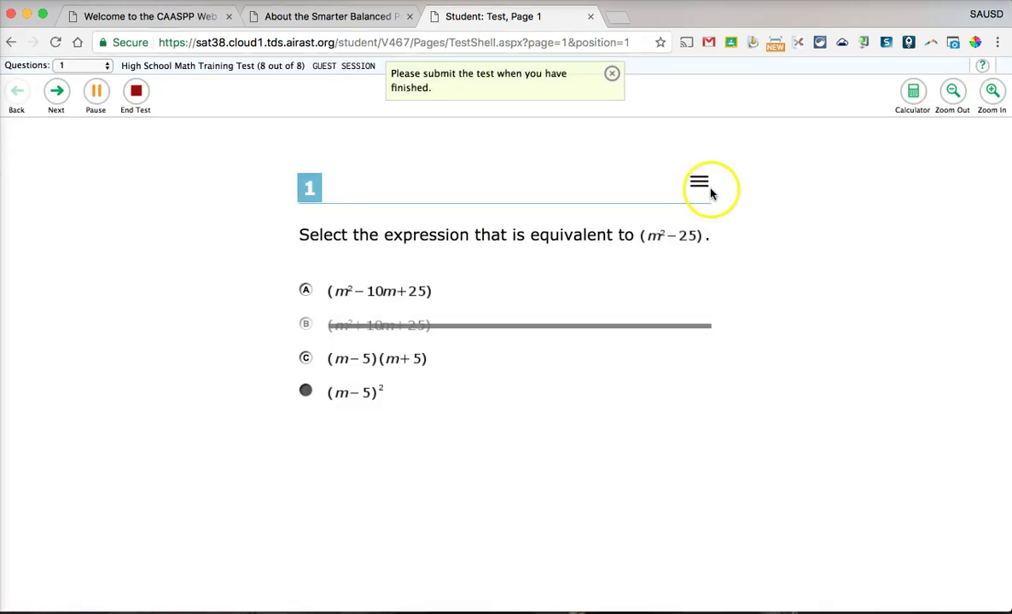
End the test from question 1 and confirm to return to the answer review page
click(137, 92)
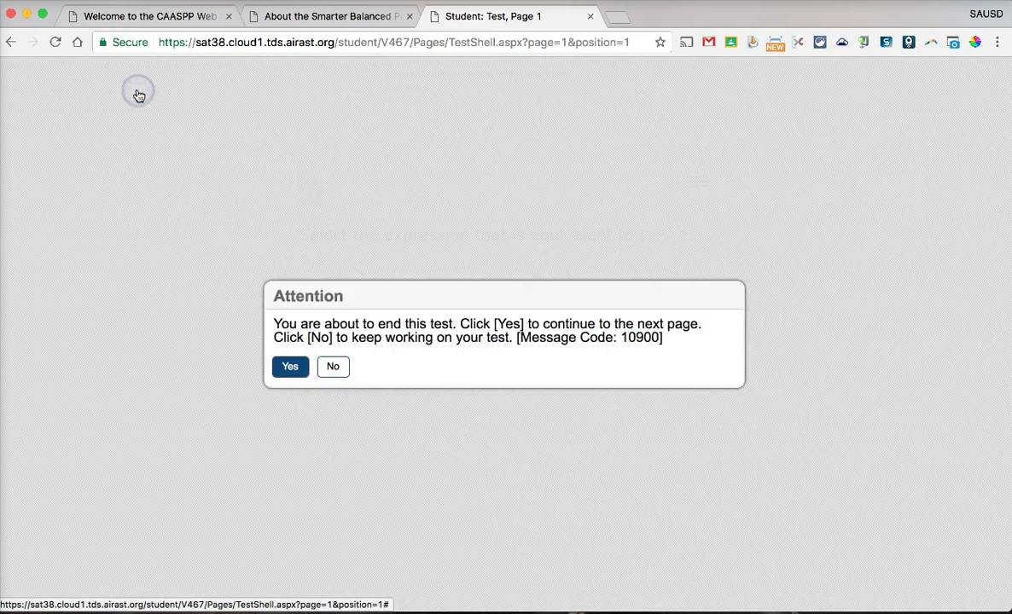
click(286, 369)
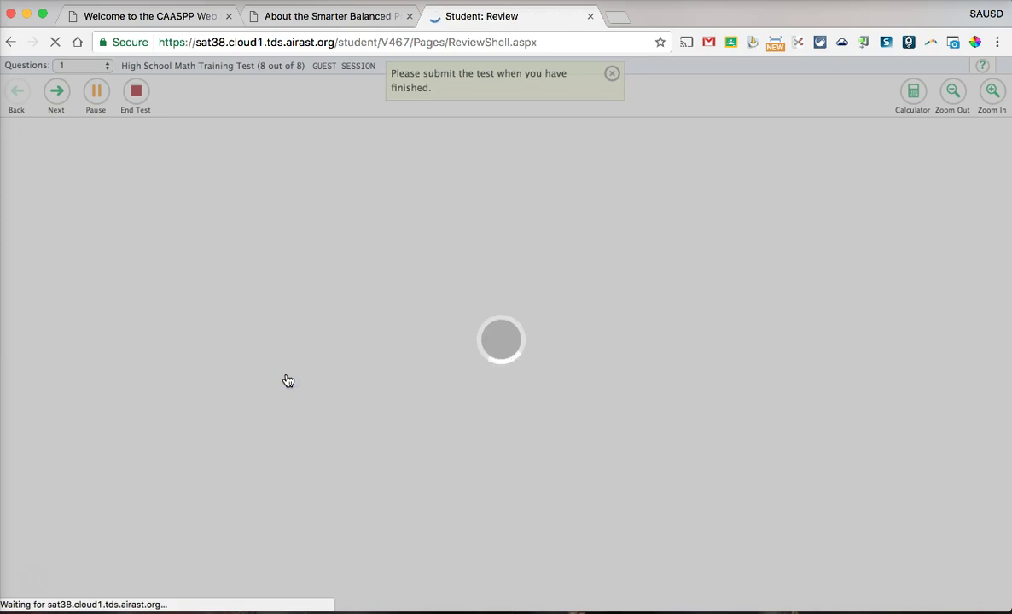
click(168, 337)
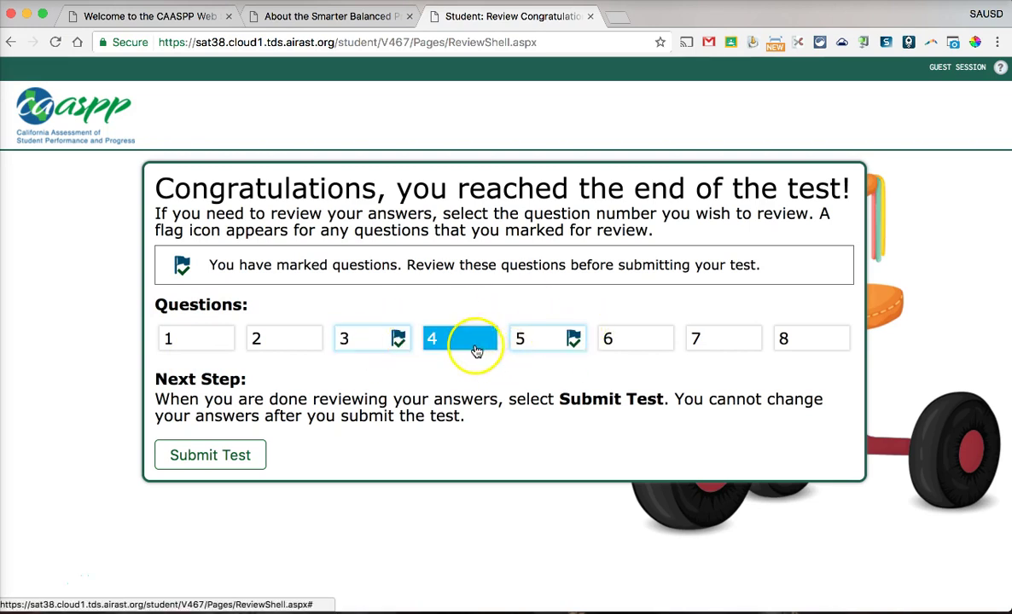
Reopen question 3, mark the statement about the leaf's height after 6 seconds False, save it, and return to the review page
click(380, 341)
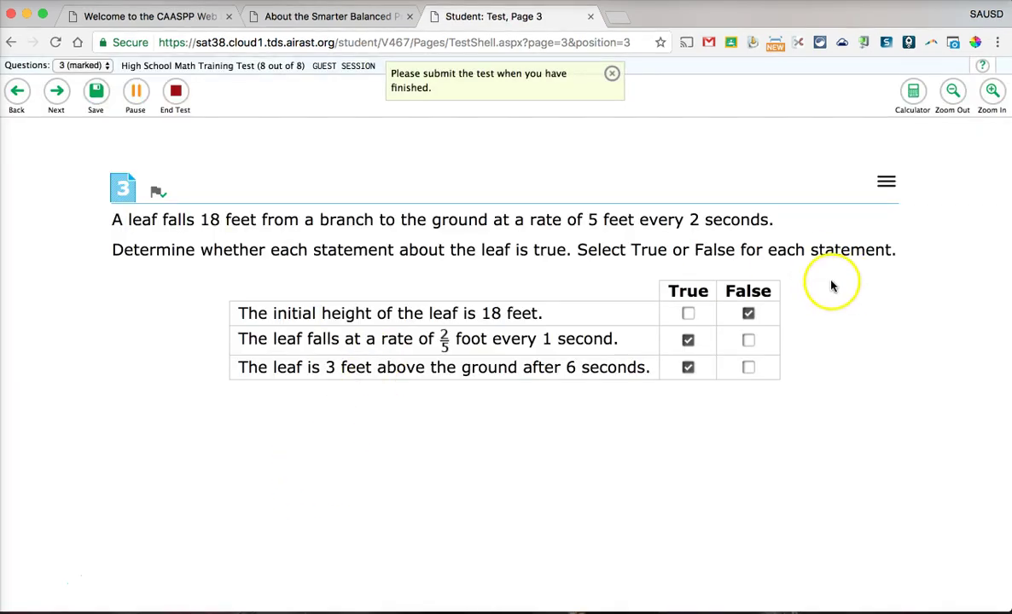
click(748, 367)
click(689, 367)
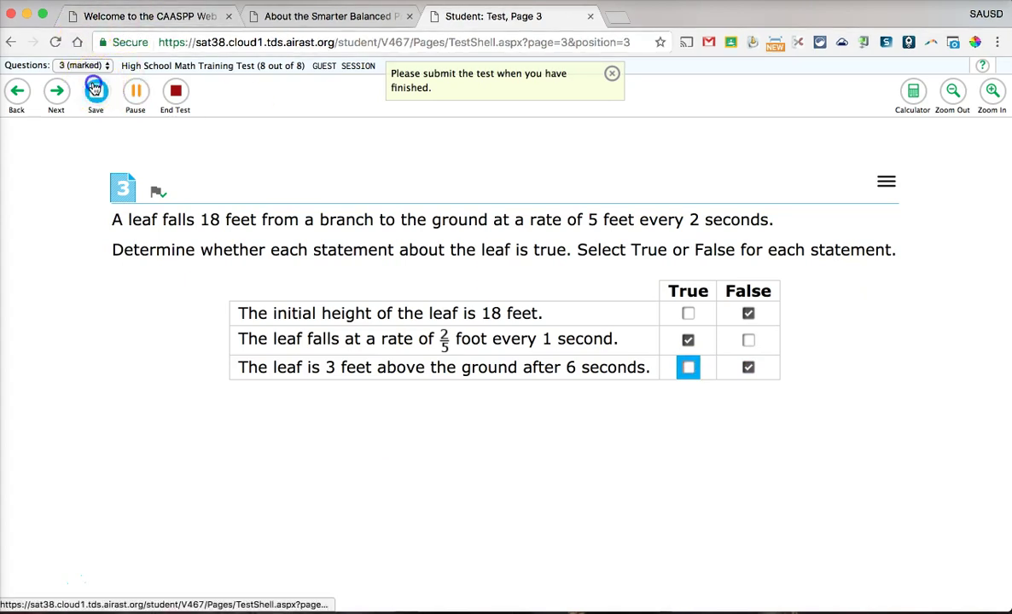
click(176, 95)
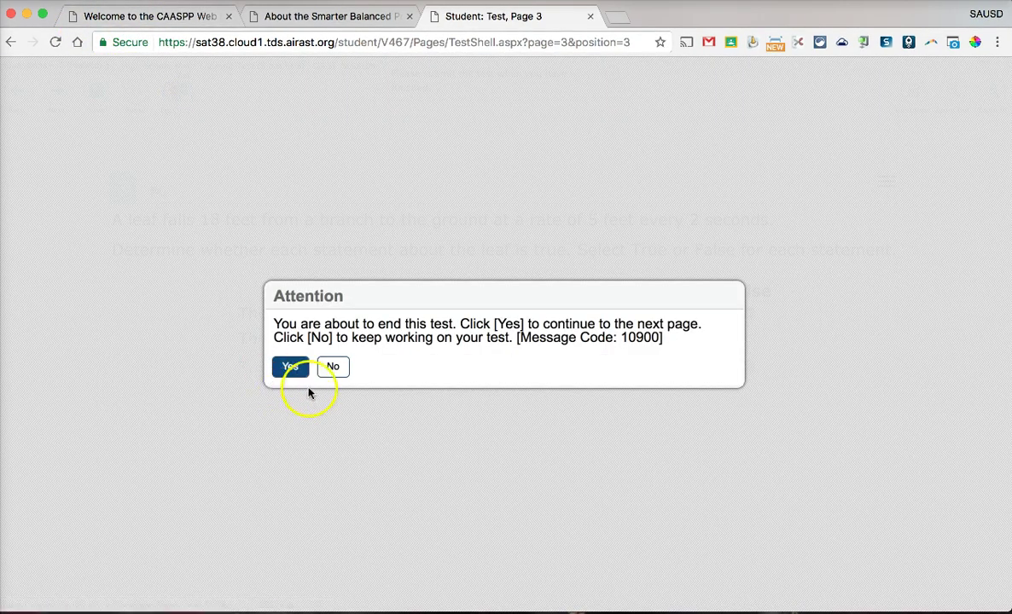
click(286, 367)
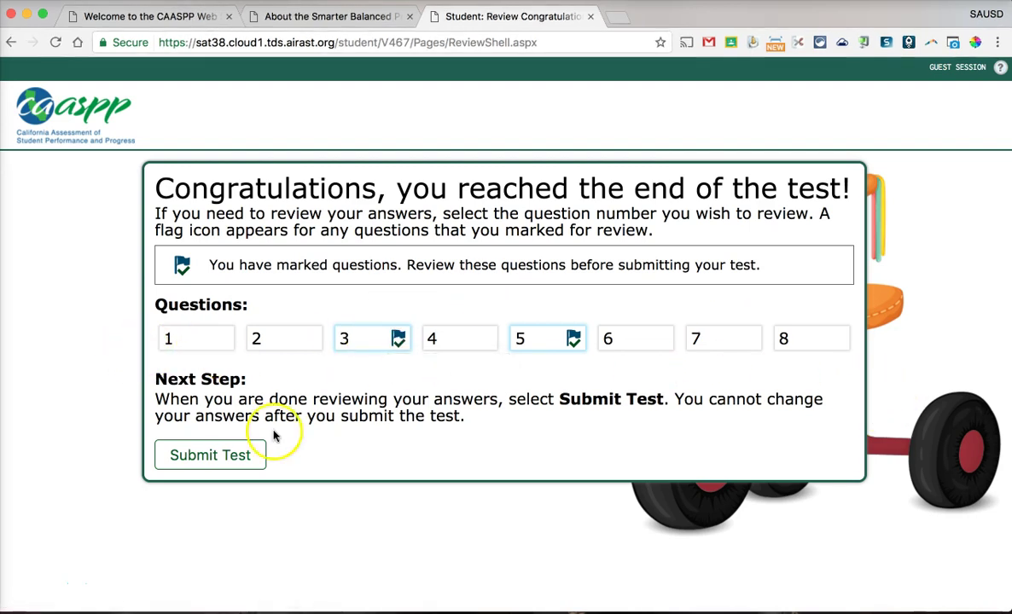
Submit the High School Math Training Test, confirm the submission, and log out of the guest session
click(205, 460)
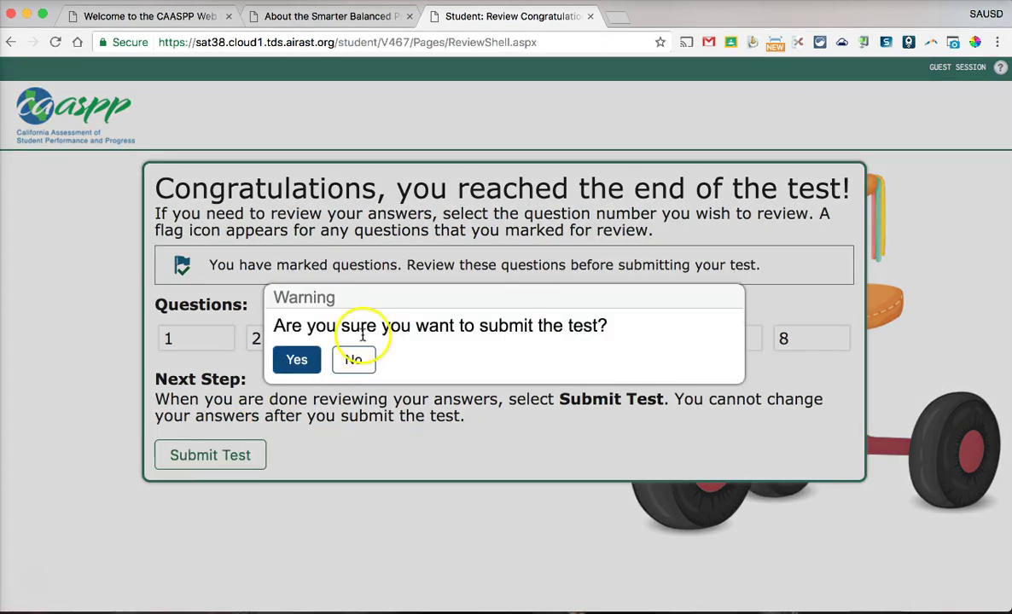
click(296, 361)
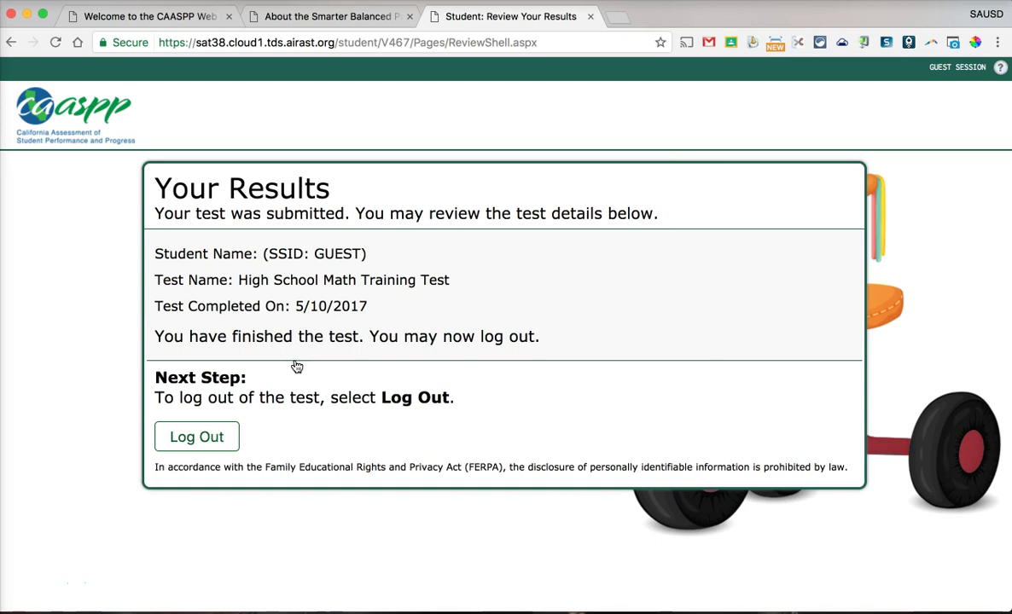
click(214, 442)
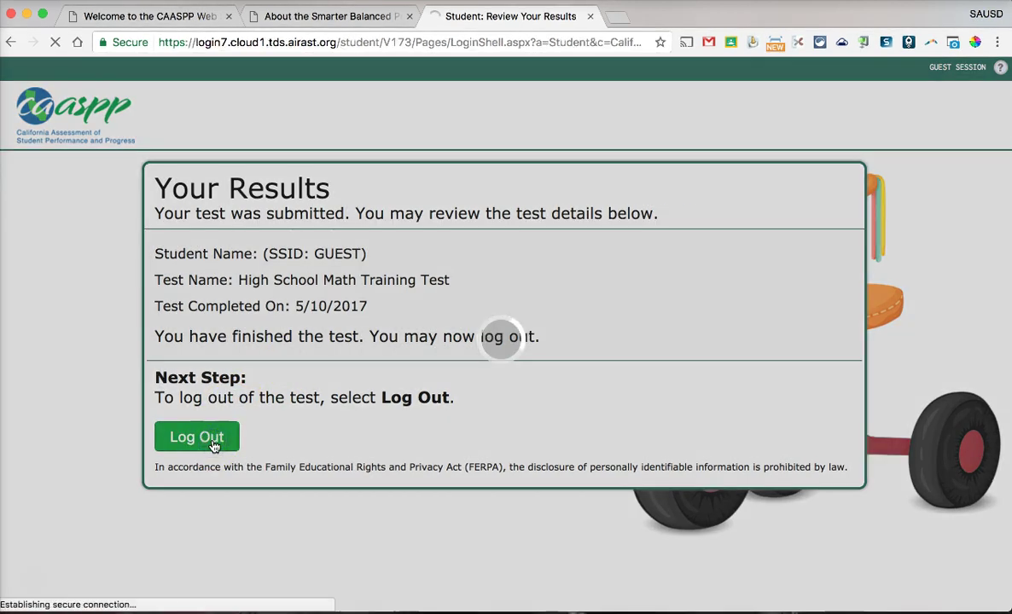